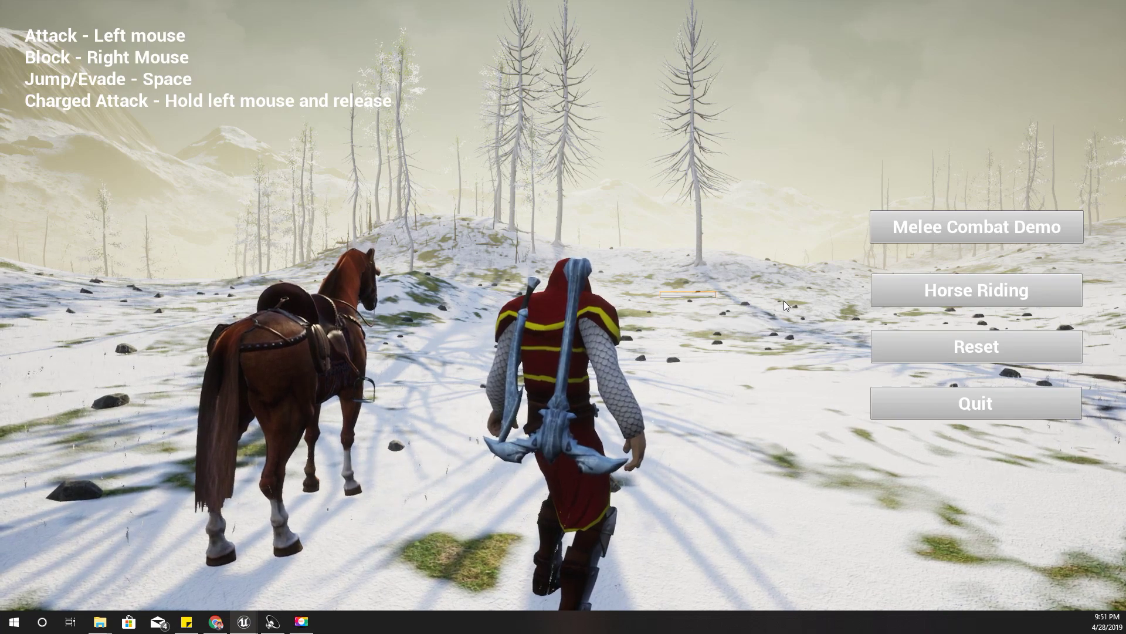
Step: Start the Melee Combat Demo and attack the purple opponent repeatedly
{"action": "left_click", "coordinate": [923, 232]}
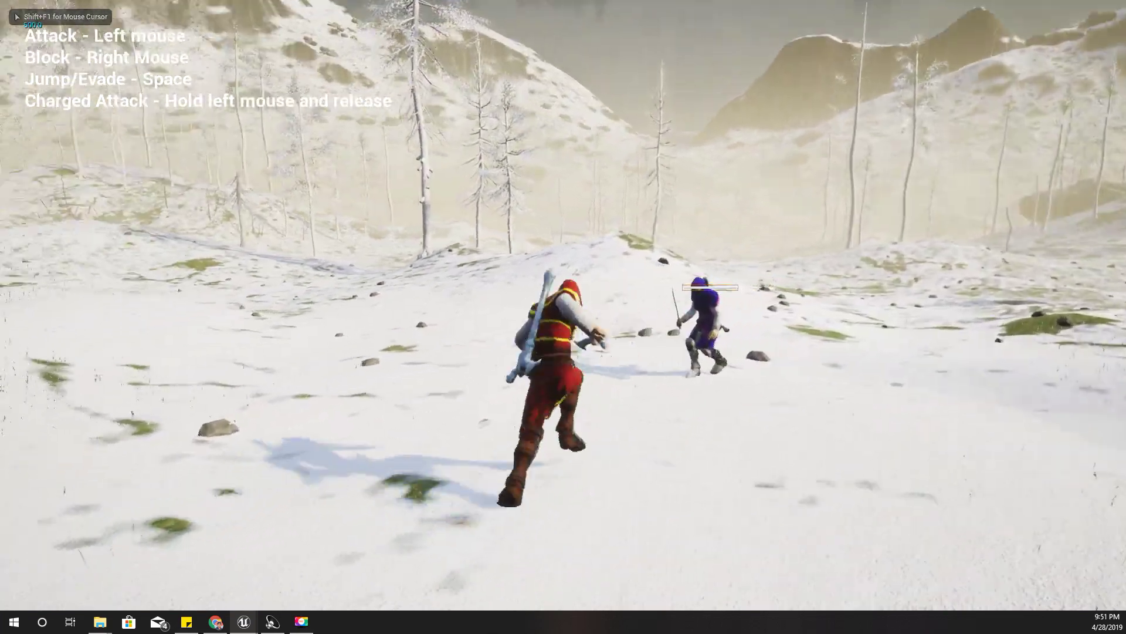
{"action": "left_click", "coordinate": [563, 317]}
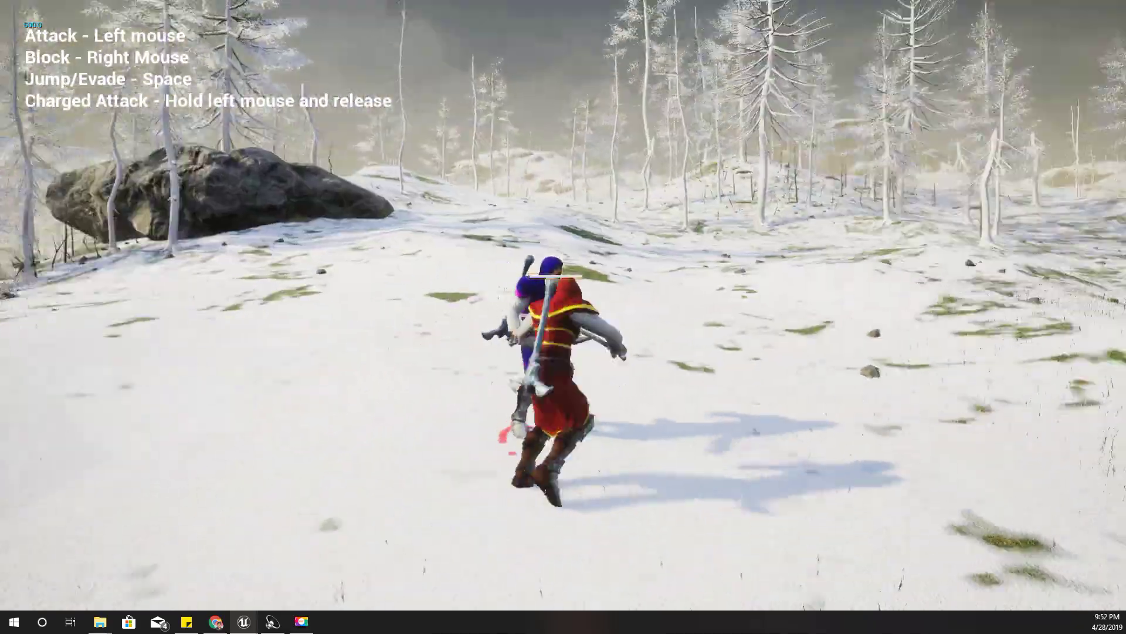
{"action": "left_click", "coordinate": [564, 317]}
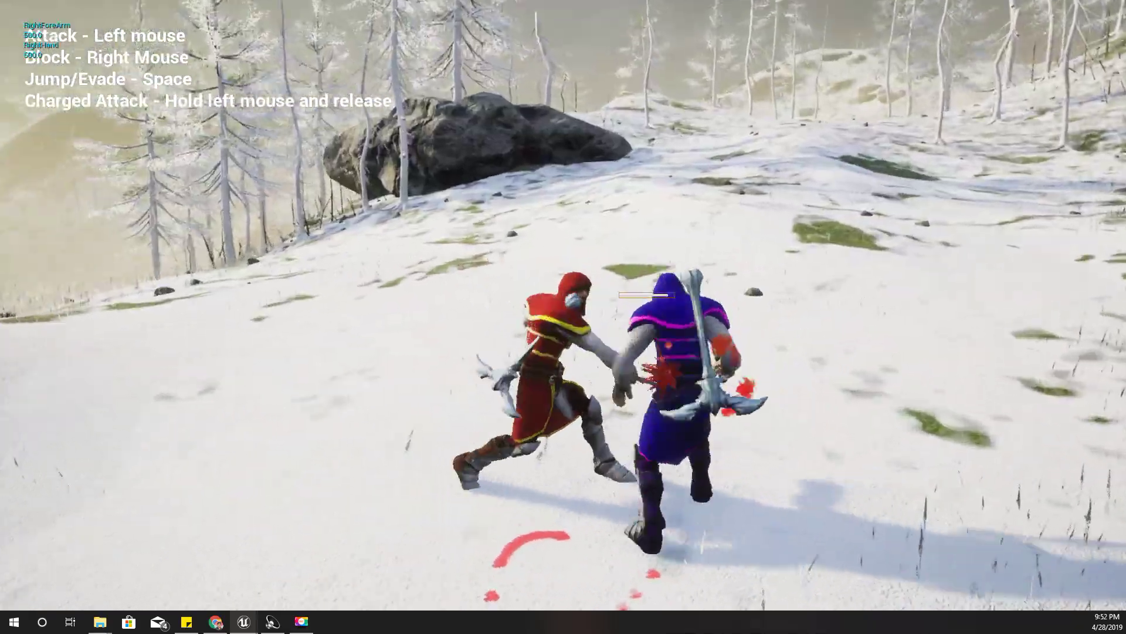
{"action": "left_click", "coordinate": [564, 317]}
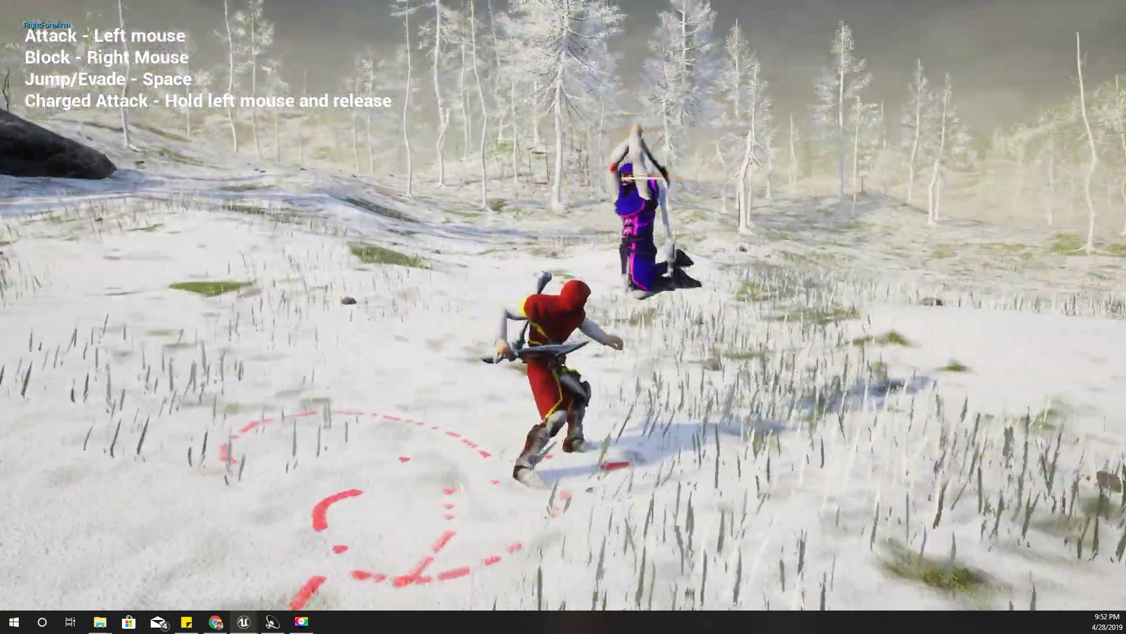
{"action": "left_click", "coordinate": [564, 317]}
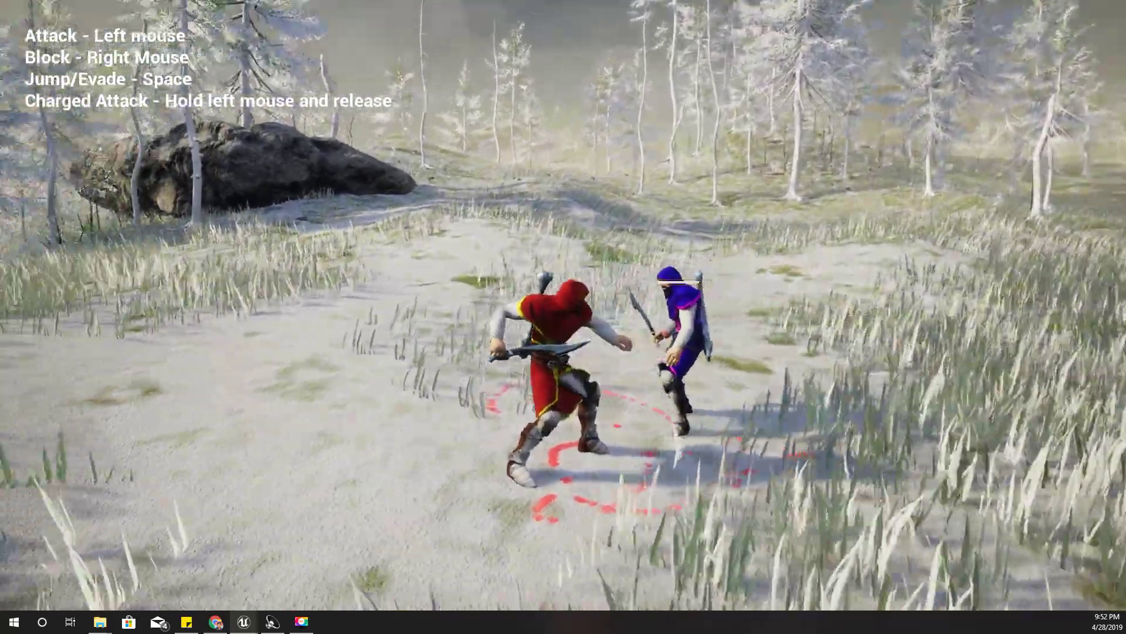
{"action": "left_click", "coordinate": [564, 317]}
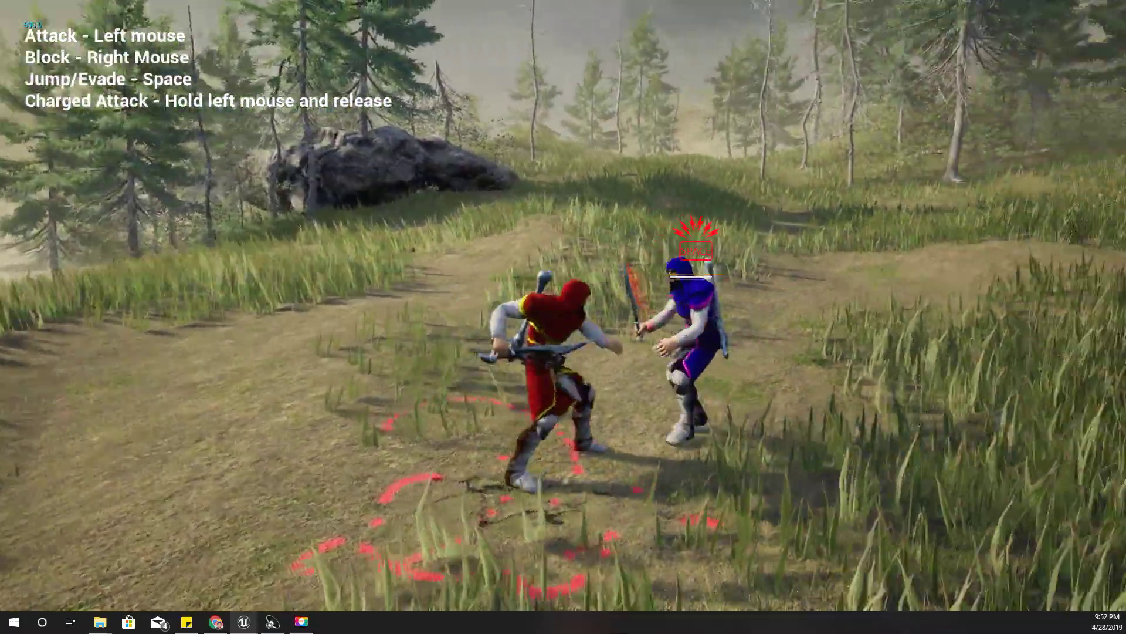
Step: Attack once more, dodge with Space, and end the play session with Esc
{"action": "left_click", "coordinate": [563, 317]}
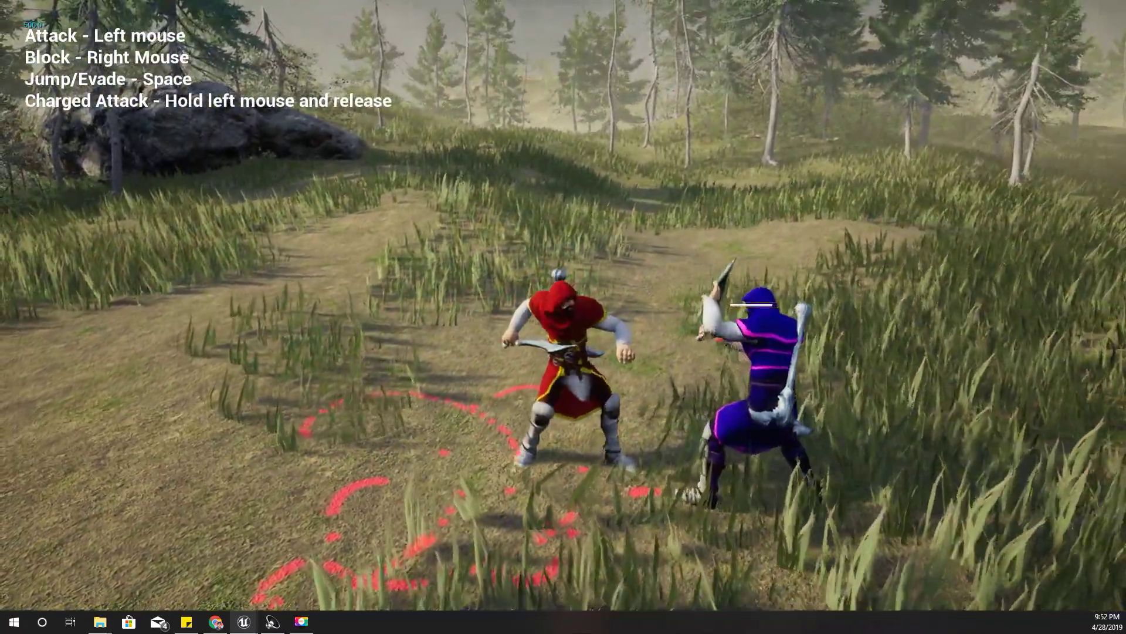
{"action": "key", "text": "space"}
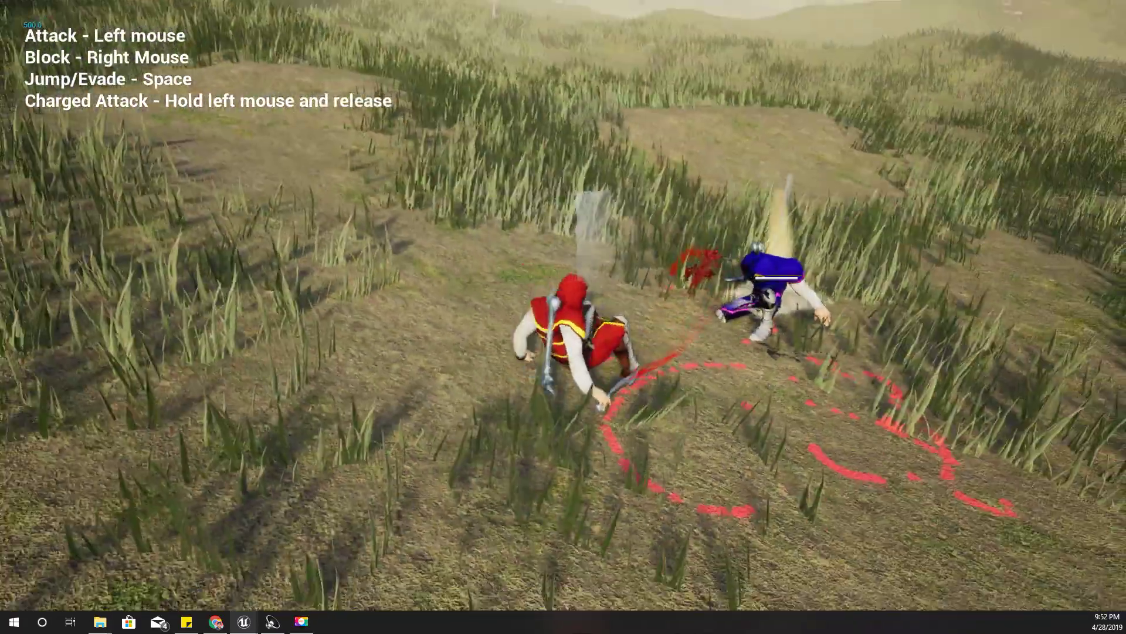
{"action": "key", "text": "Escape"}
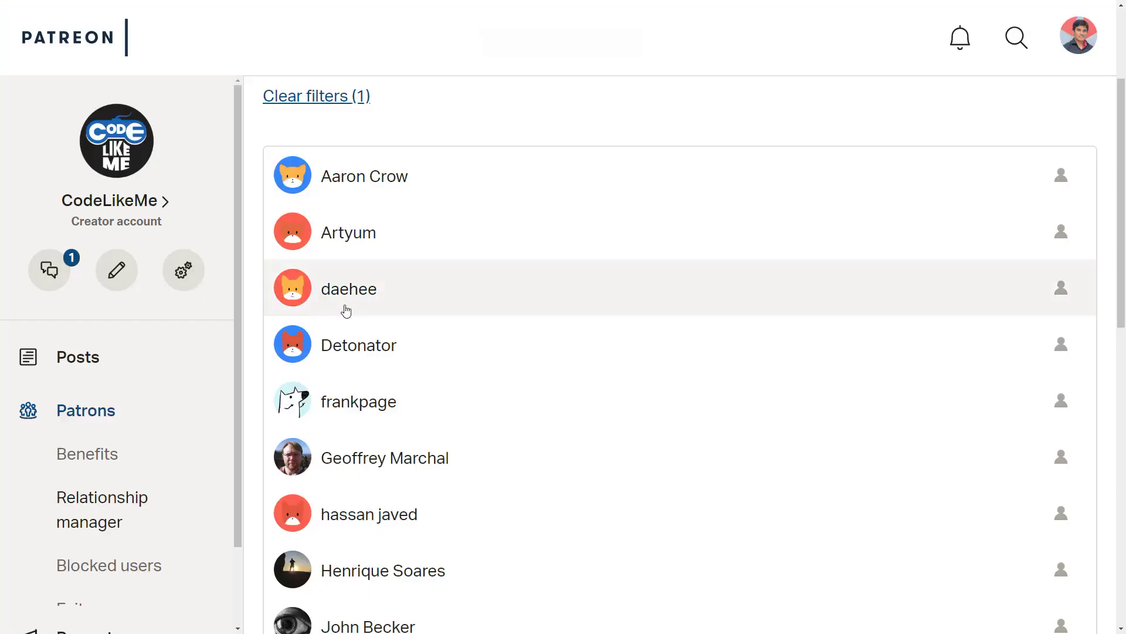
{"action": "scroll", "coordinate": [344, 309], "scroll_direction": "down", "scroll_amount": 1}
{"action": "scroll", "coordinate": [348, 311], "scroll_direction": "down", "scroll_amount": 1}
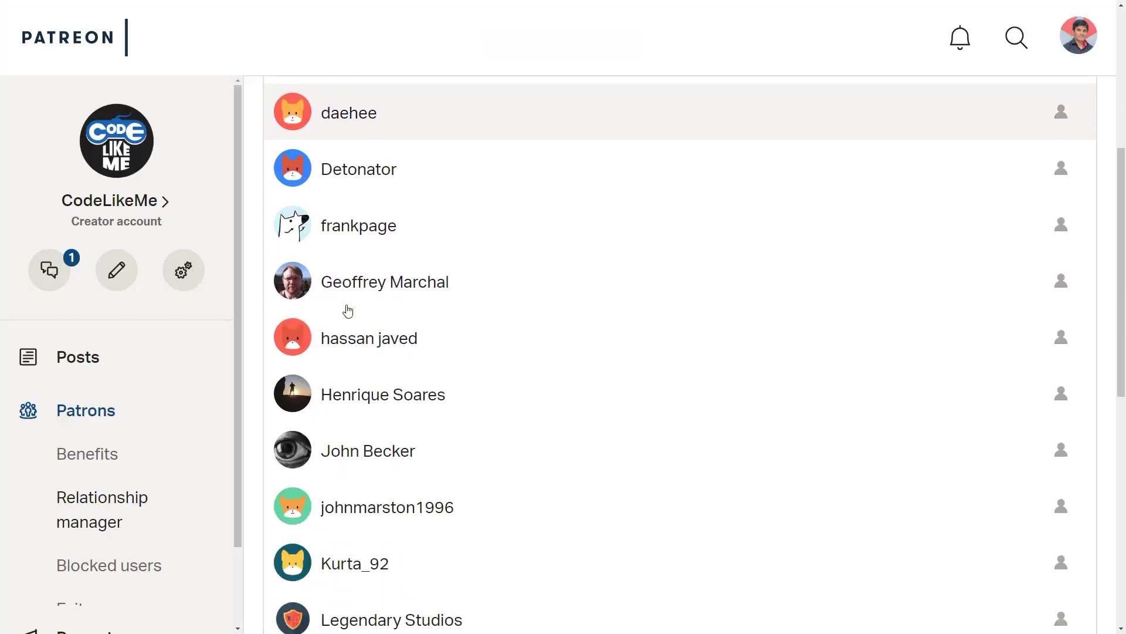
{"action": "scroll", "coordinate": [348, 311], "scroll_direction": "down", "scroll_amount": 4}
{"action": "scroll", "coordinate": [347, 309], "scroll_direction": "down", "scroll_amount": 2}
{"action": "scroll", "coordinate": [347, 317], "scroll_direction": "up", "scroll_amount": 1}
{"action": "scroll", "coordinate": [352, 315], "scroll_direction": "up", "scroll_amount": 5}
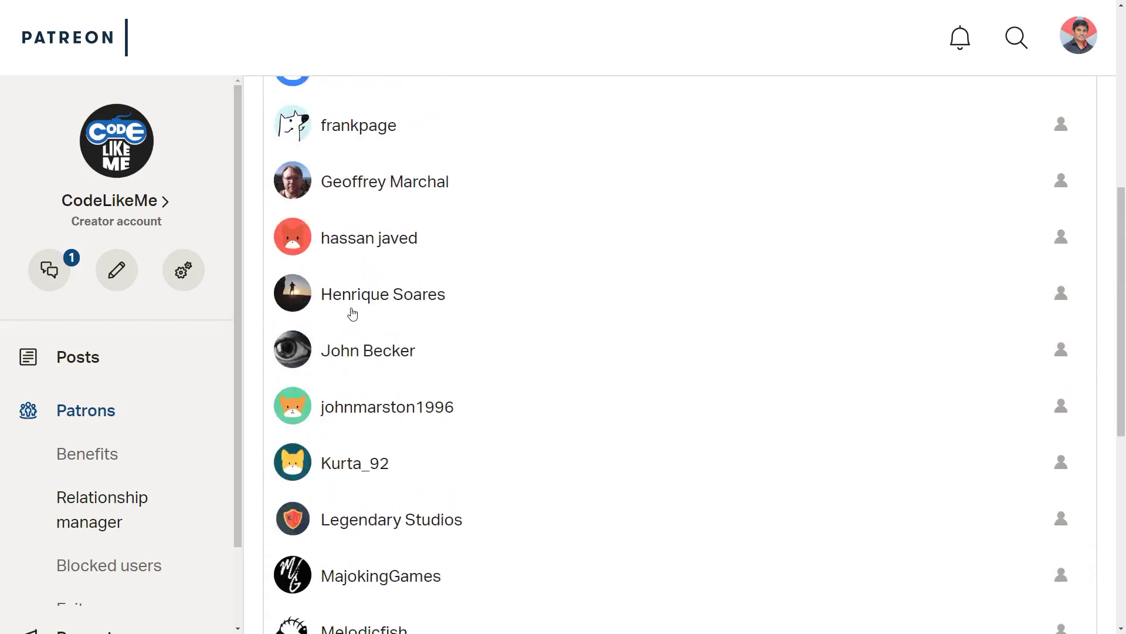
{"action": "scroll", "coordinate": [352, 314], "scroll_direction": "up", "scroll_amount": 3}
{"action": "scroll", "coordinate": [354, 304], "scroll_direction": "up", "scroll_amount": 3}
{"action": "scroll", "coordinate": [354, 295], "scroll_direction": "down", "scroll_amount": 1}
{"action": "scroll", "coordinate": [361, 296], "scroll_direction": "down", "scroll_amount": 1}
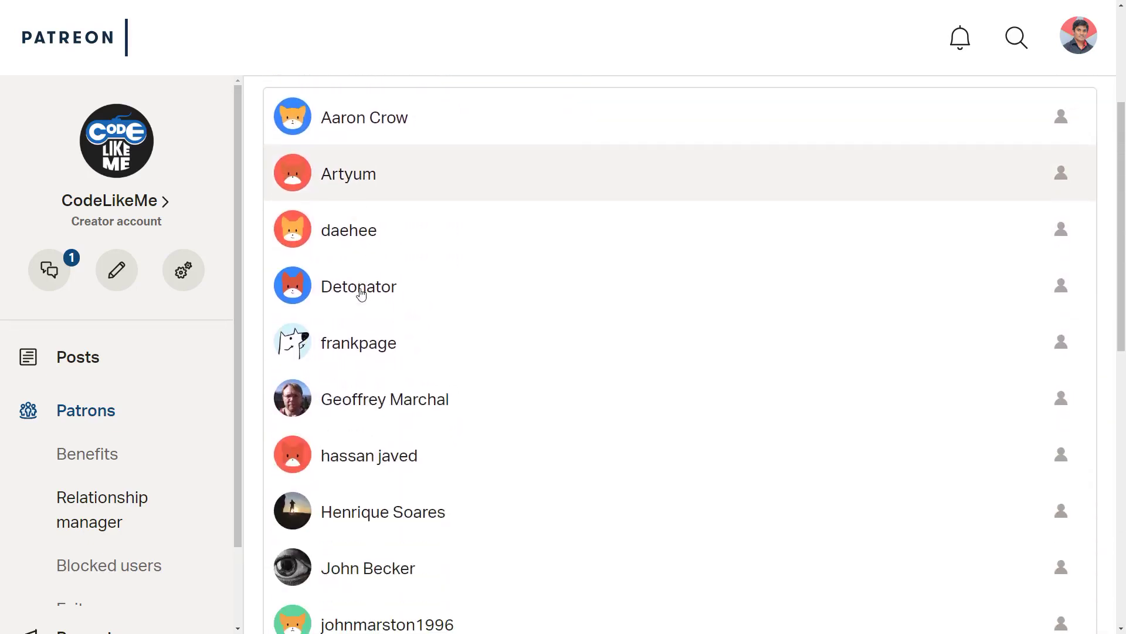
{"action": "scroll", "coordinate": [360, 293], "scroll_direction": "down", "scroll_amount": 1}
{"action": "scroll", "coordinate": [361, 291], "scroll_direction": "down", "scroll_amount": 1}
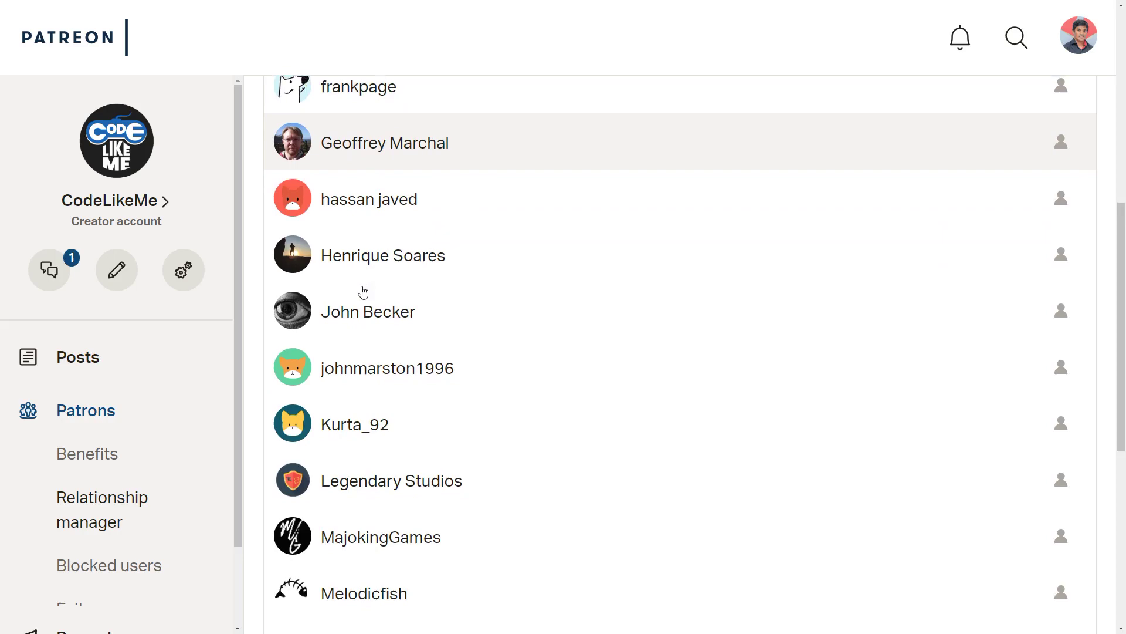
{"action": "scroll", "coordinate": [362, 292], "scroll_direction": "down", "scroll_amount": 1}
{"action": "scroll", "coordinate": [363, 292], "scroll_direction": "down", "scroll_amount": 1}
{"action": "scroll", "coordinate": [363, 291], "scroll_direction": "down", "scroll_amount": 1}
{"action": "scroll", "coordinate": [362, 291], "scroll_direction": "down", "scroll_amount": 1}
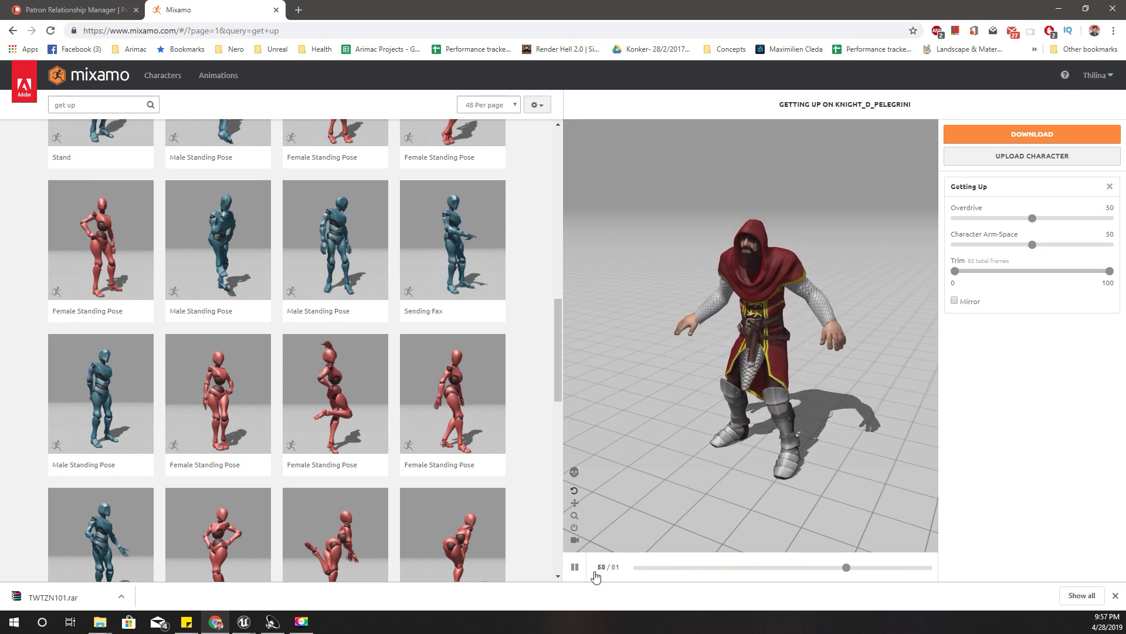
Step: Pause the Getting Up preview and scrub from its first frame through the seated pose
{"action": "left_click", "coordinate": [643, 568]}
{"action": "mouse_move", "coordinate": [645, 571]}
{"action": "left_mouse_down"}
{"action": "mouse_move", "coordinate": [606, 578]}
{"action": "mouse_move", "coordinate": [929, 573]}
{"action": "mouse_move", "coordinate": [636, 572]}
{"action": "mouse_move", "coordinate": [821, 581]}
{"action": "left_mouse_up"}
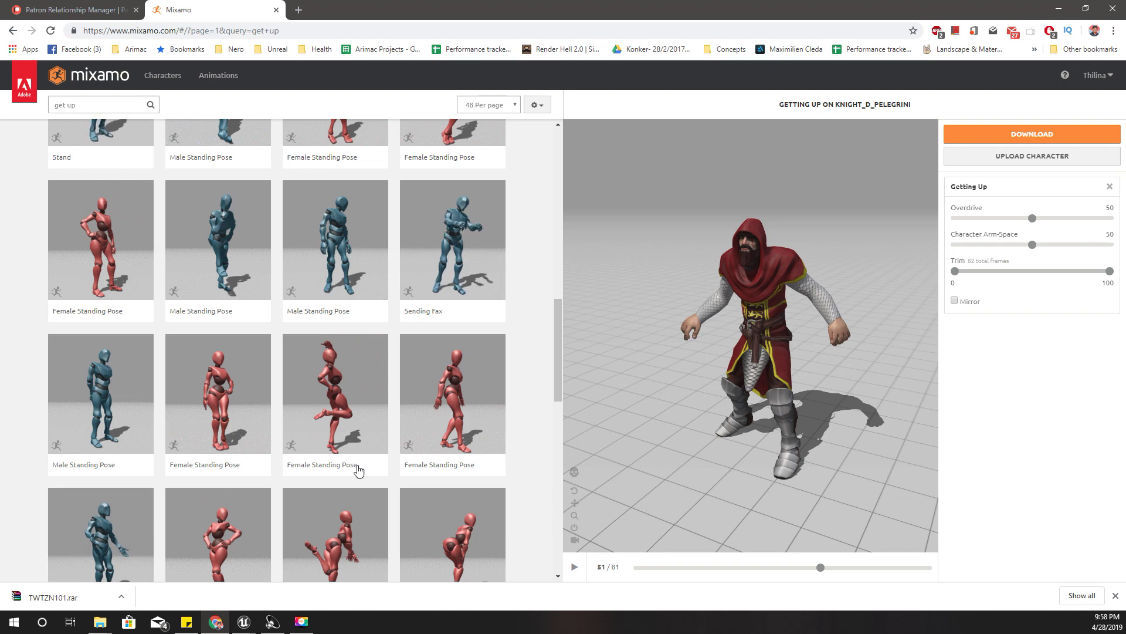
{"action": "mouse_move", "coordinate": [820, 567]}
{"action": "left_mouse_down"}
{"action": "mouse_move", "coordinate": [670, 572]}
{"action": "mouse_move", "coordinate": [702, 570]}
{"action": "left_mouse_up"}
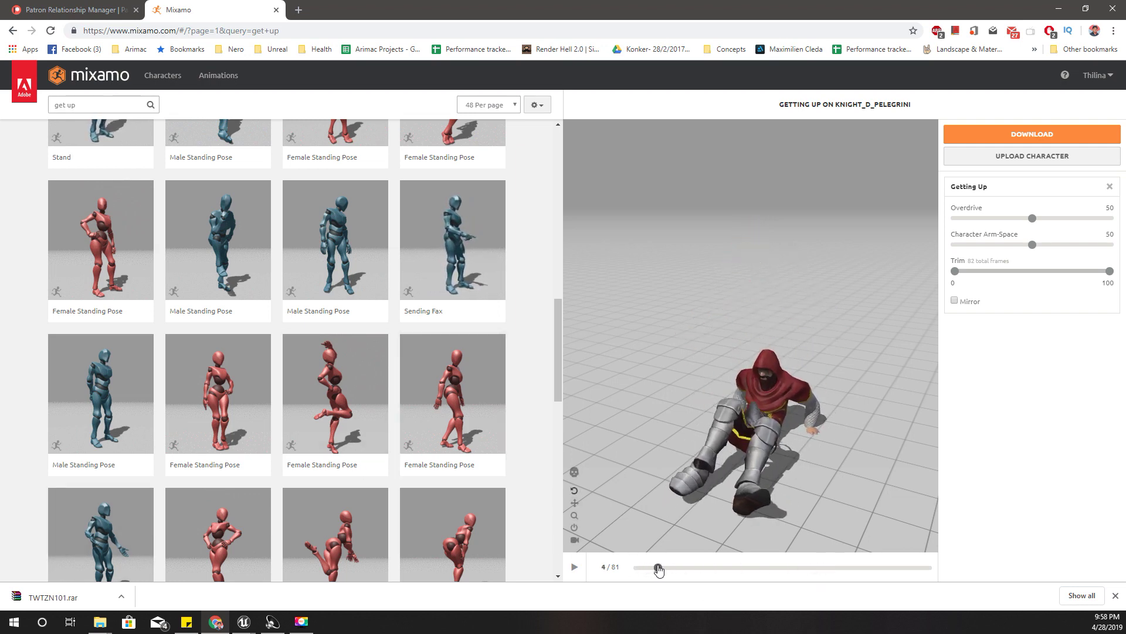
{"action": "left_click_drag", "start_coordinate": [702, 570], "coordinate": [638, 568]}
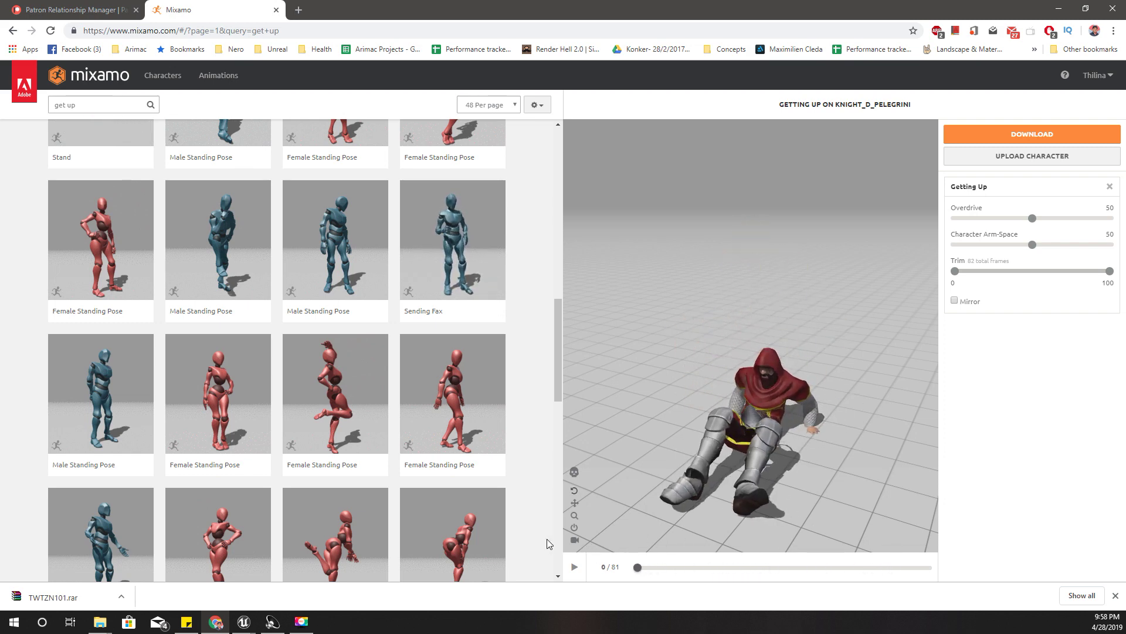
Step: Step through frames 8, 0, 4 and 34 of the animation
{"action": "left_click", "coordinate": [669, 569]}
{"action": "left_click_drag", "start_coordinate": [669, 567], "coordinate": [608, 555]}
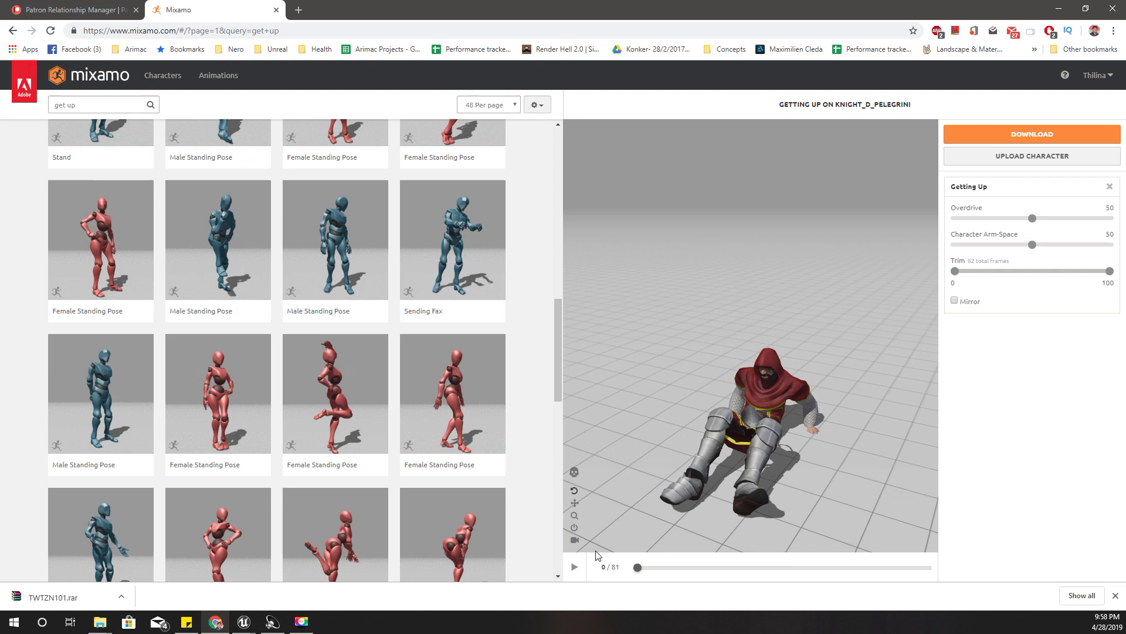
{"action": "left_click", "coordinate": [656, 568]}
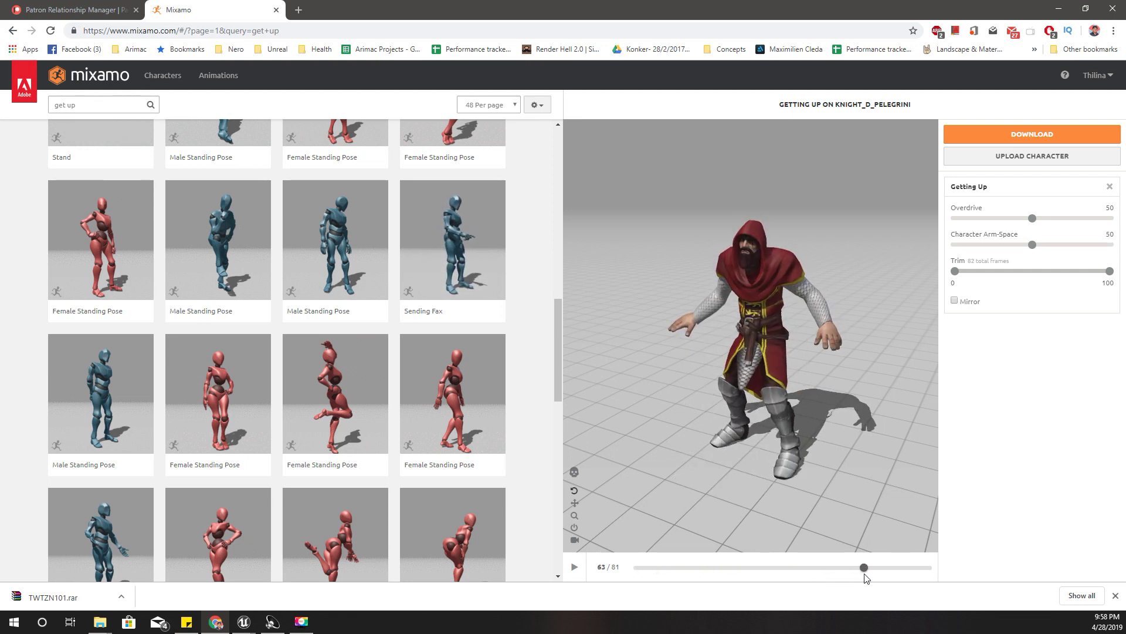
{"action": "left_click_drag", "start_coordinate": [656, 566], "coordinate": [797, 566]}
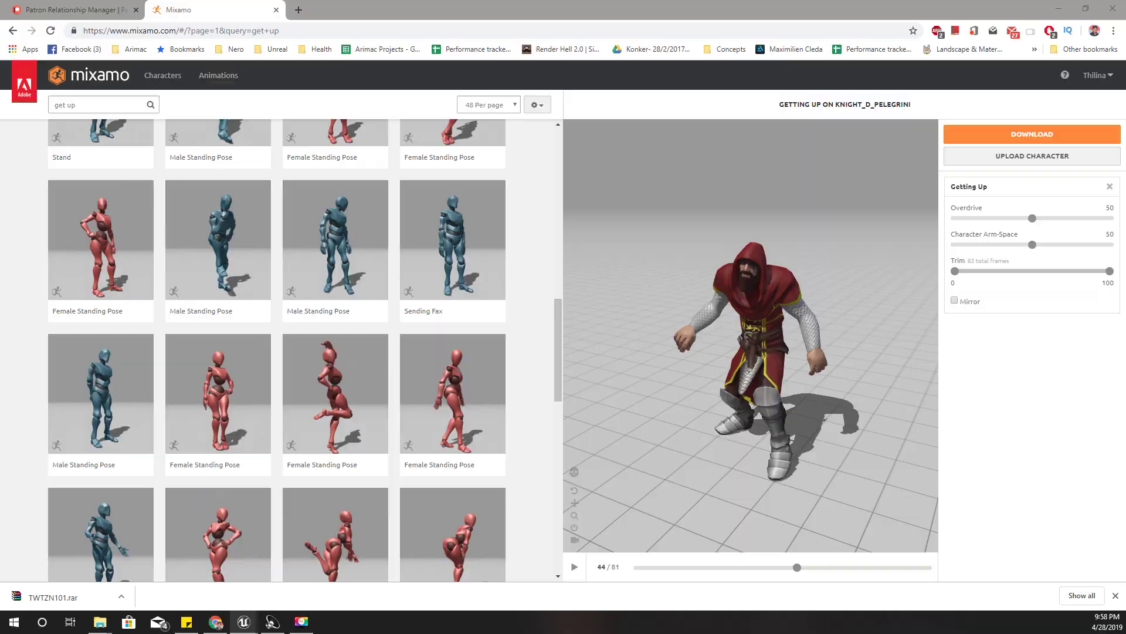
Step: Preview the Getting_Up and Getting_Up_1 animations until the knight stands
{"action": "key", "text": "alt+Tab"}
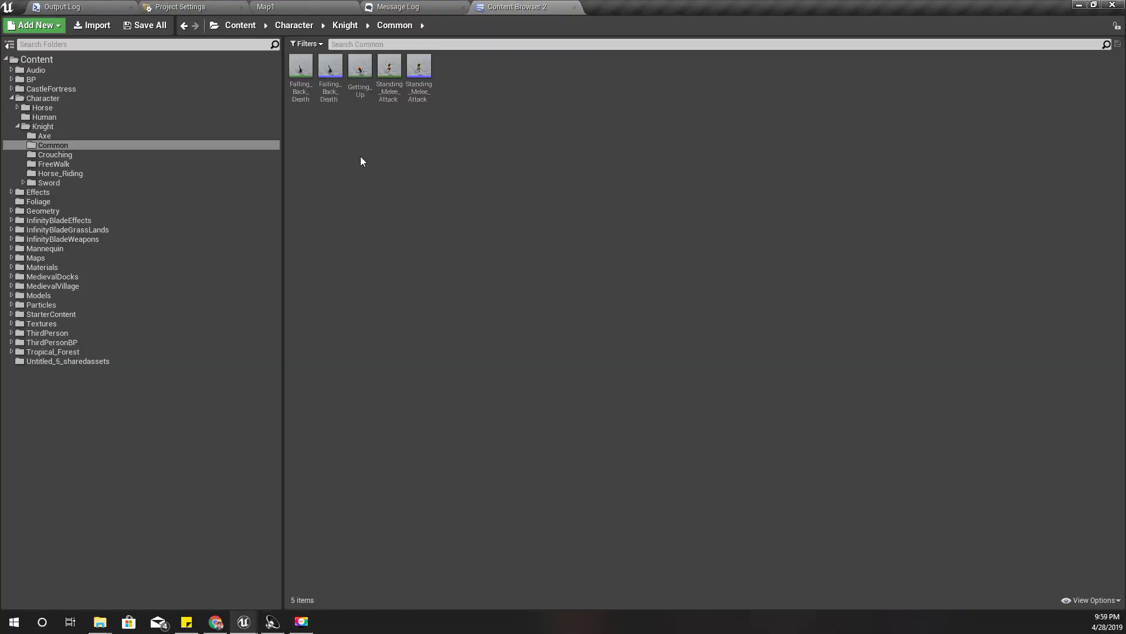
{"action": "double_click", "coordinate": [361, 71]}
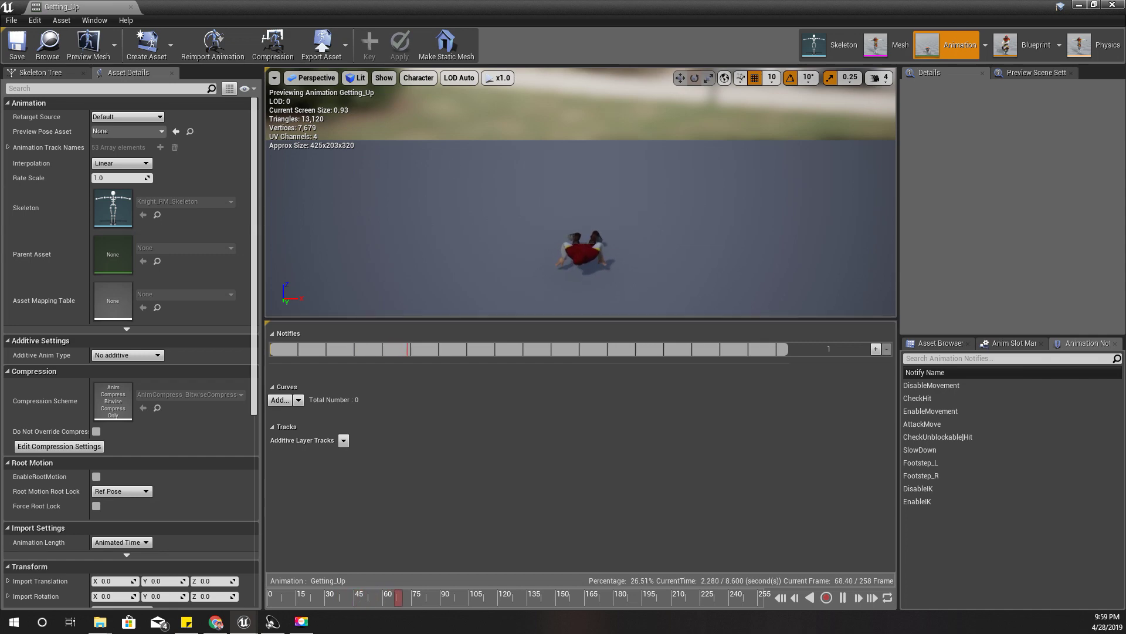
{"action": "key", "text": "alt+Tab"}
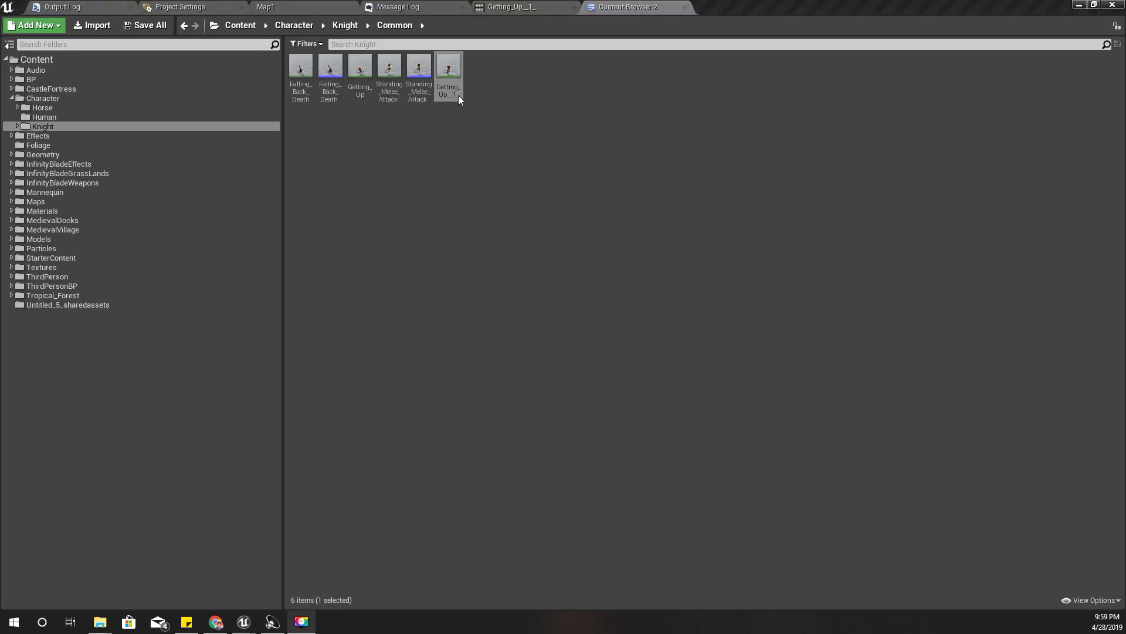
{"action": "double_click", "coordinate": [459, 95]}
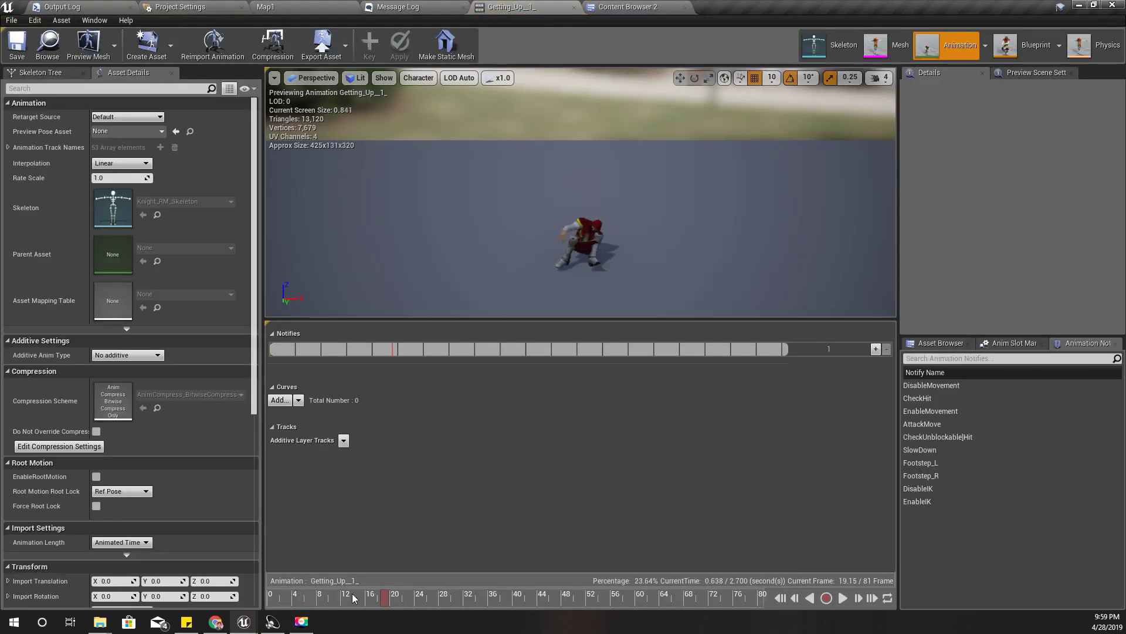
{"action": "left_click_drag", "start_coordinate": [300, 598], "coordinate": [736, 625]}
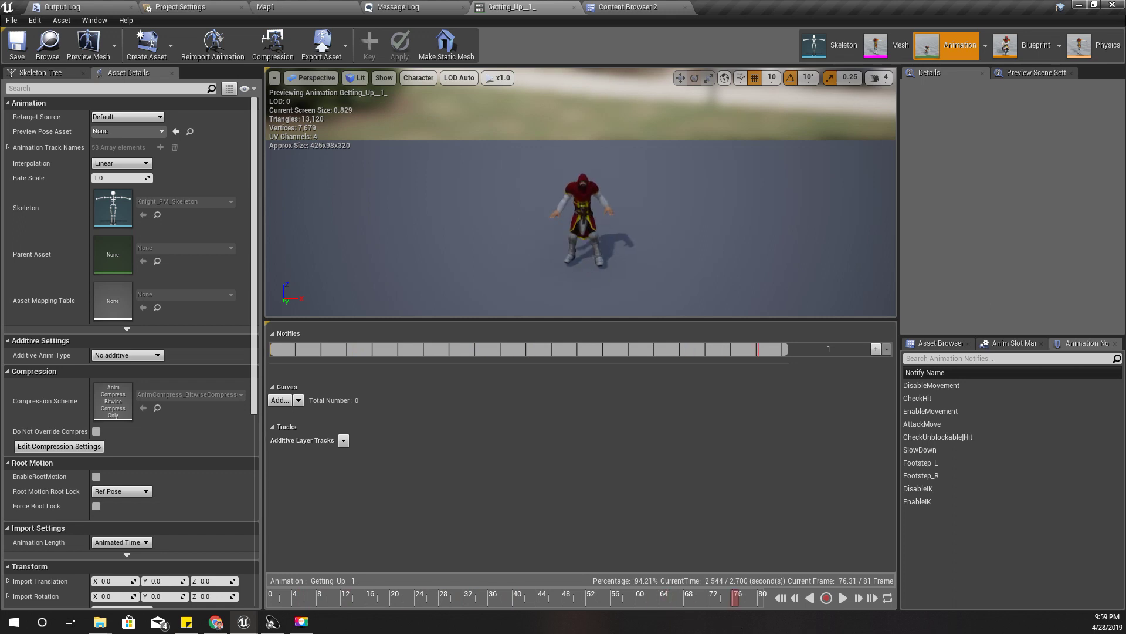
Step: Create an Animation Montage from the Getting_Up_1 animation
{"action": "left_click", "coordinate": [48, 45]}
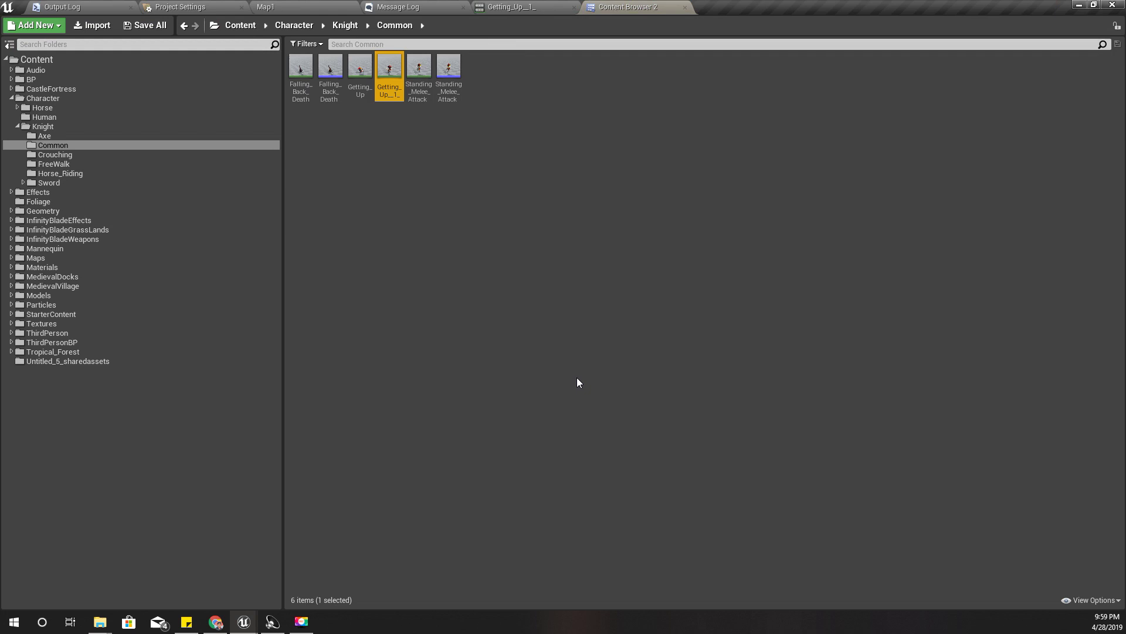
{"action": "right_click", "coordinate": [401, 70]}
{"action": "left_click", "coordinate": [740, 191]}
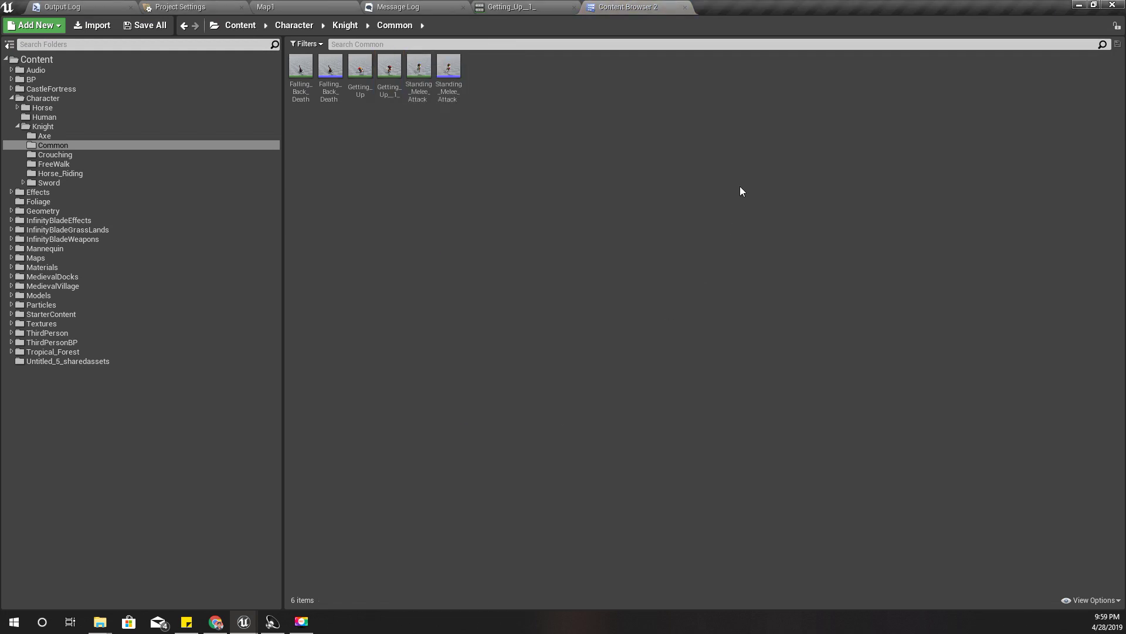
{"action": "right_click", "coordinate": [392, 76]}
{"action": "mouse_move", "coordinate": [426, 91]}
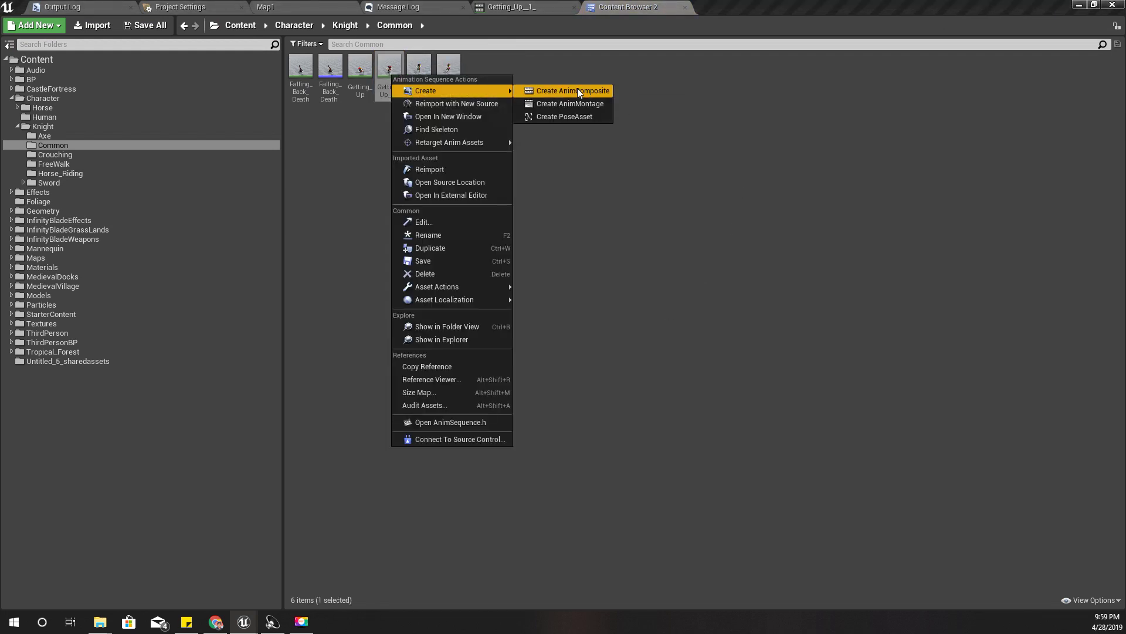
{"action": "left_click", "coordinate": [581, 104]}
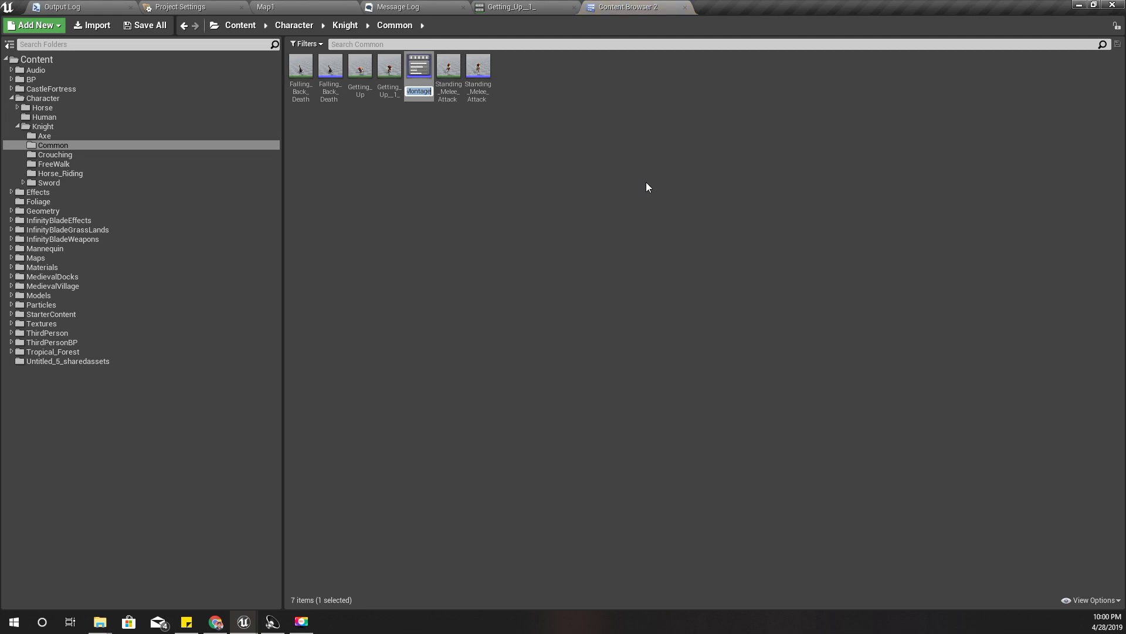
Step: Rename the montage to Getting_Up_Montage and open it in the montage editor
{"action": "key", "text": "Home"}
{"action": "key", "text": "Return"}
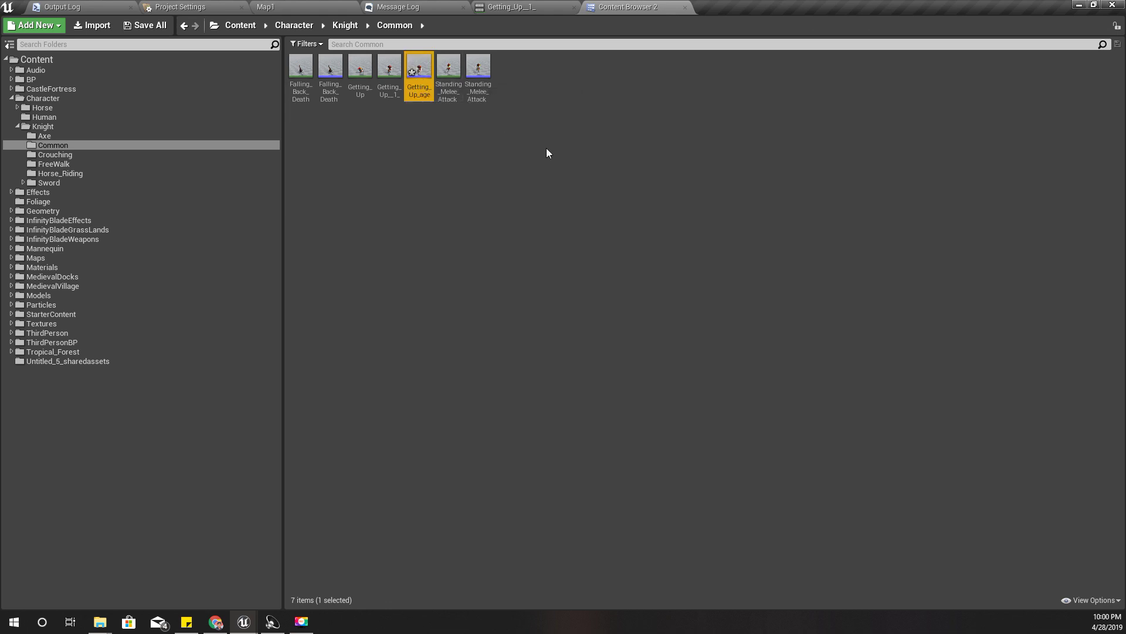
{"action": "key", "text": "F2"}
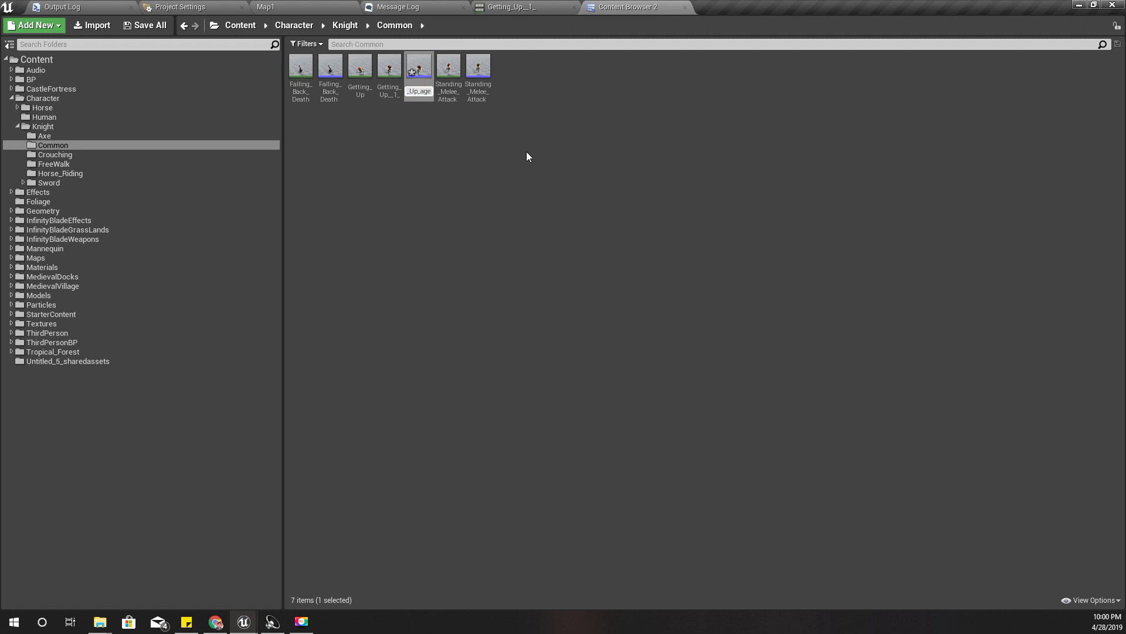
{"action": "key", "text": "BackSpace"}
{"action": "key", "text": "BackSpace"}
{"action": "key", "text": "BackSpace"}
{"action": "type", "text": "Mona"}
{"action": "type", "text": "ntage"}
{"action": "key", "text": "Return"}
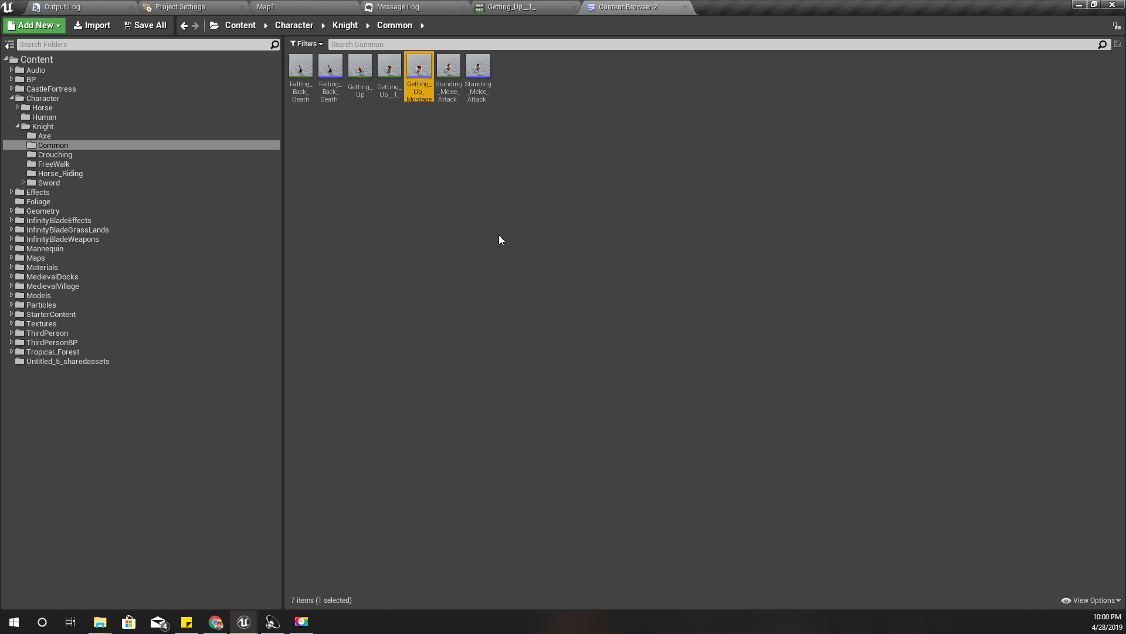
{"action": "double_click", "coordinate": [426, 60]}
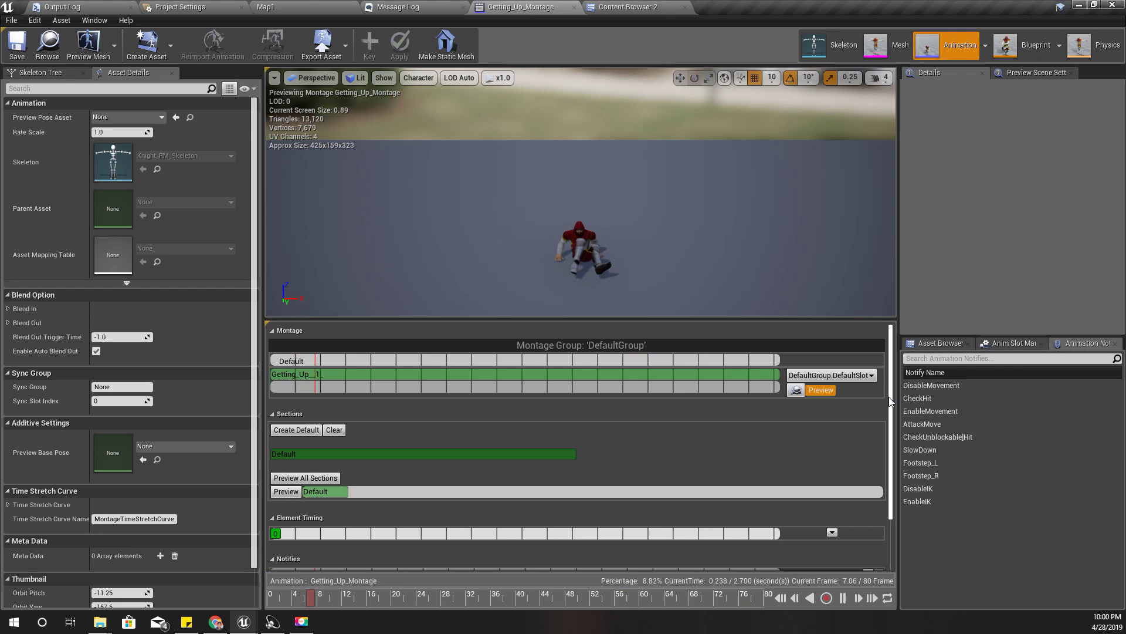
{"action": "scroll", "coordinate": [889, 473], "scroll_direction": "down", "scroll_amount": 2}
Step: Add a DisableMovement notify at the start of the montage
{"action": "left_click", "coordinate": [272, 598]}
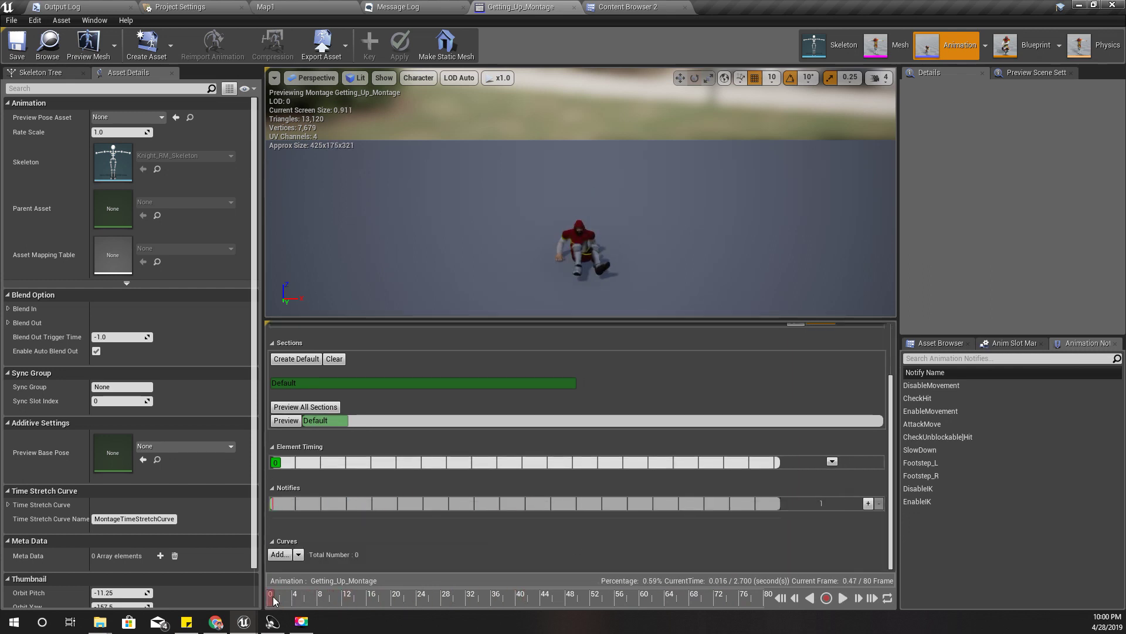
{"action": "left_click_drag", "start_coordinate": [284, 601], "coordinate": [274, 600]}
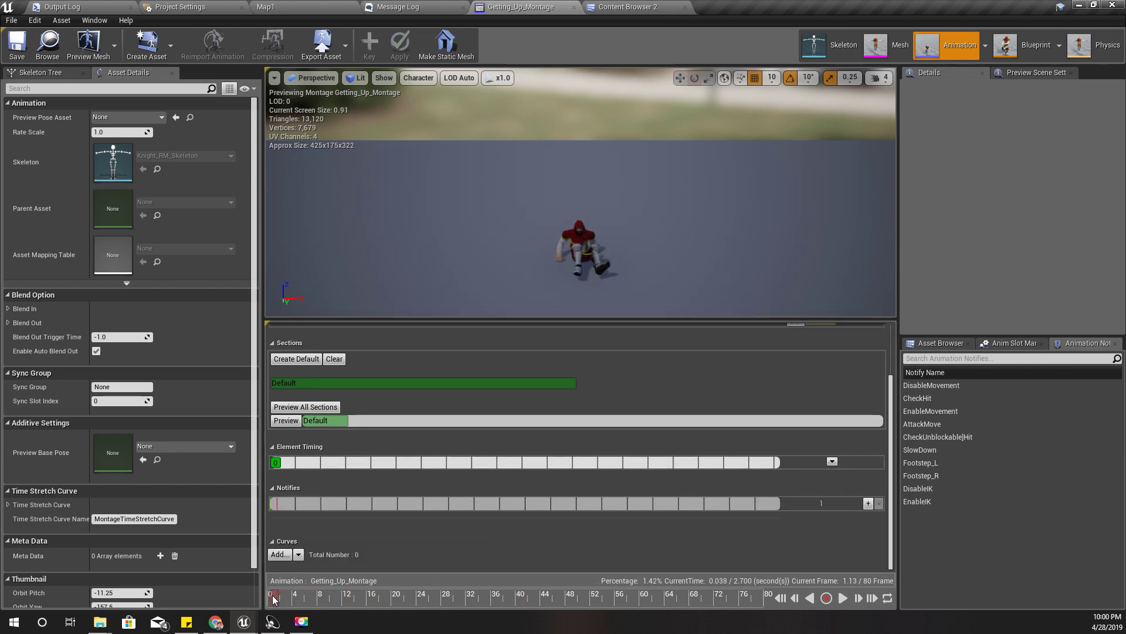
{"action": "right_click", "coordinate": [287, 502]}
{"action": "mouse_move", "coordinate": [317, 513]}
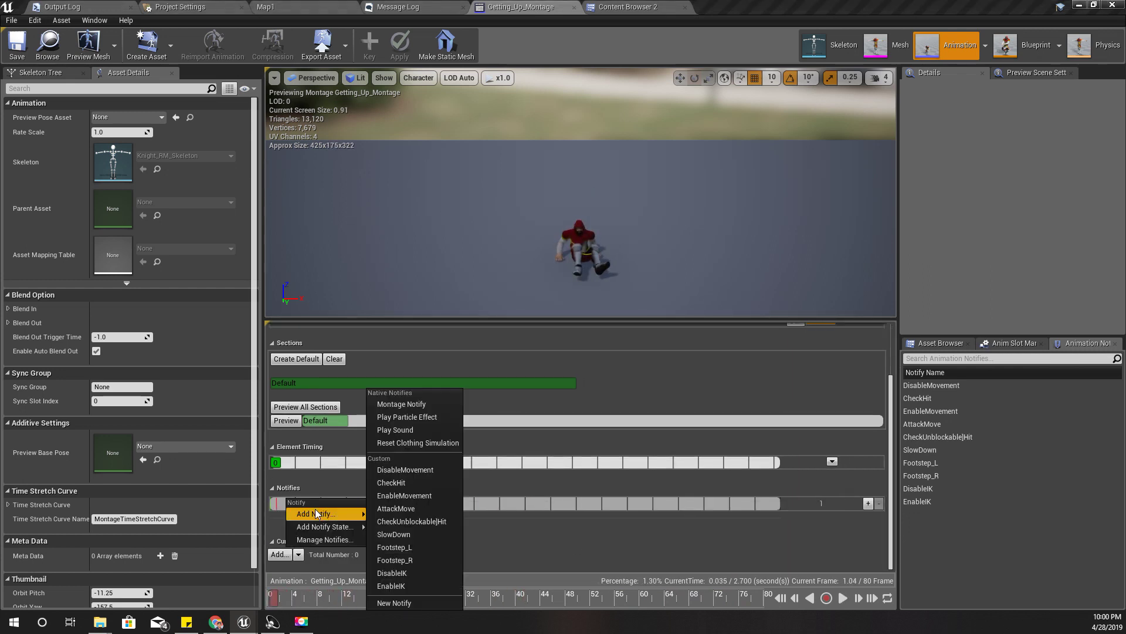
{"action": "left_click", "coordinate": [418, 470]}
Step: Add an EnableMovement notify near the end, where the knight stands up
{"action": "left_click_drag", "start_coordinate": [288, 599], "coordinate": [591, 614]}
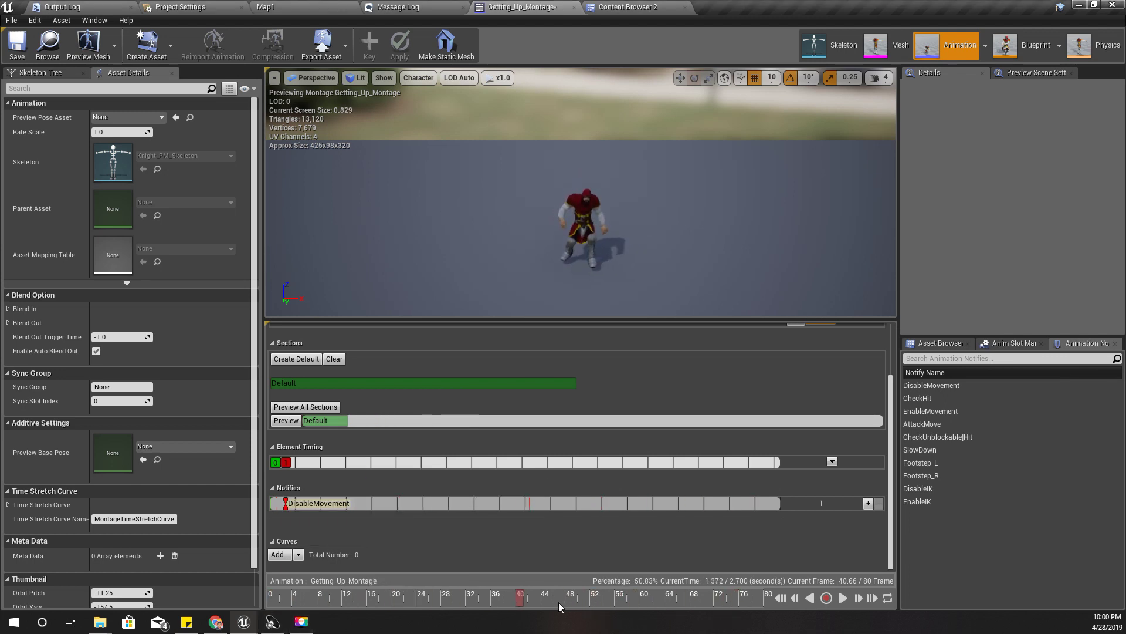
{"action": "left_click_drag", "start_coordinate": [591, 613], "coordinate": [703, 607]}
{"action": "right_click", "coordinate": [727, 509]}
{"action": "mouse_move", "coordinate": [755, 515]}
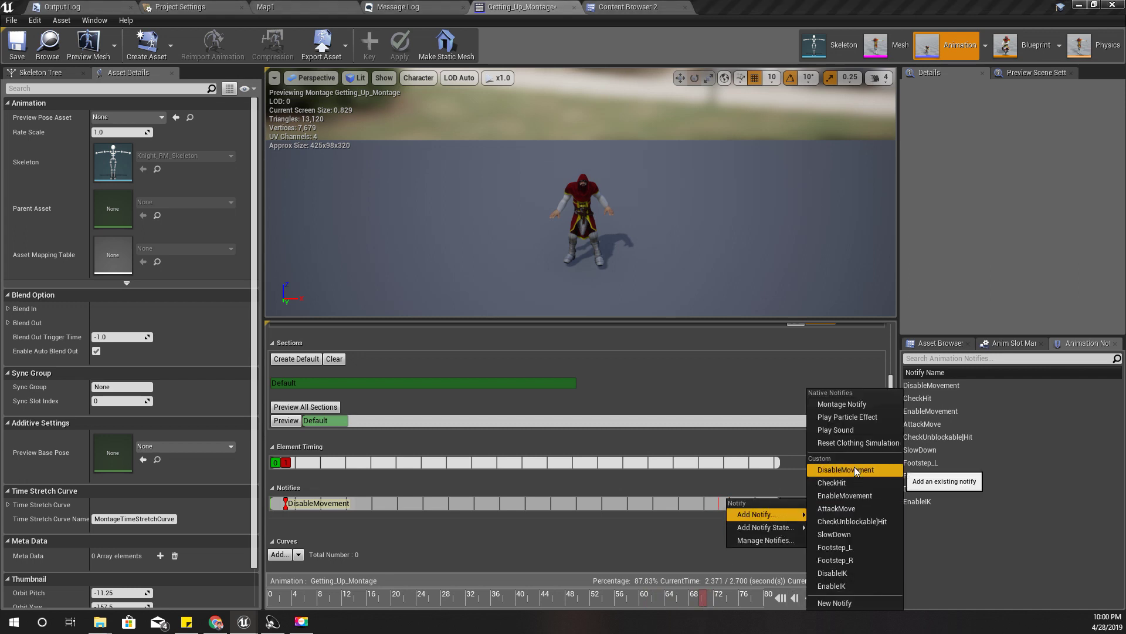
{"action": "left_click", "coordinate": [862, 496]}
Step: Add a second notify track, review the standing pose, and return to the Content Browser
{"action": "left_click_drag", "start_coordinate": [694, 608], "coordinate": [321, 595]}
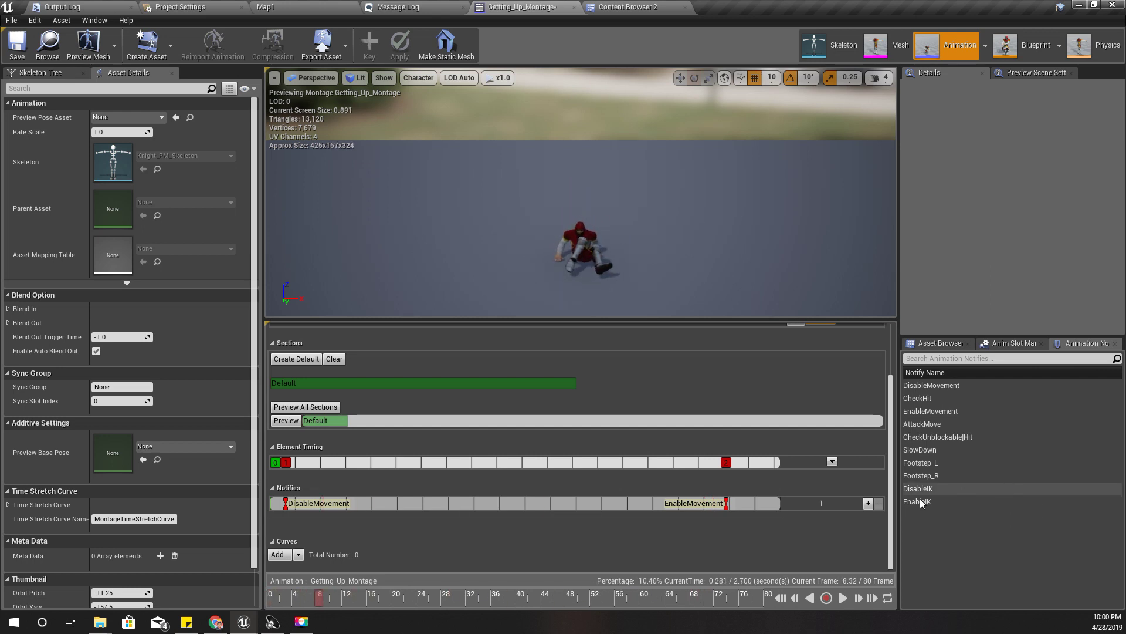
{"action": "left_click", "coordinate": [868, 503]}
{"action": "right_click", "coordinate": [350, 504]}
{"action": "mouse_move", "coordinate": [361, 514]}
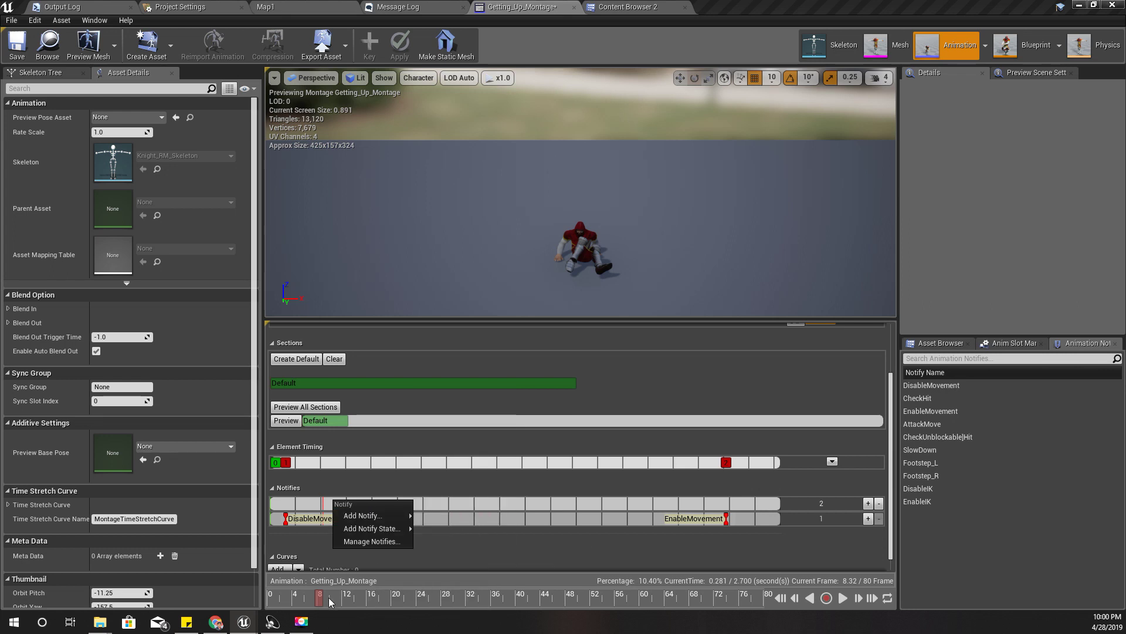
{"action": "left_click", "coordinate": [295, 599]}
{"action": "mouse_move", "coordinate": [295, 599]}
{"action": "left_mouse_down"}
{"action": "mouse_move", "coordinate": [571, 591]}
{"action": "mouse_move", "coordinate": [313, 600]}
{"action": "left_mouse_up"}
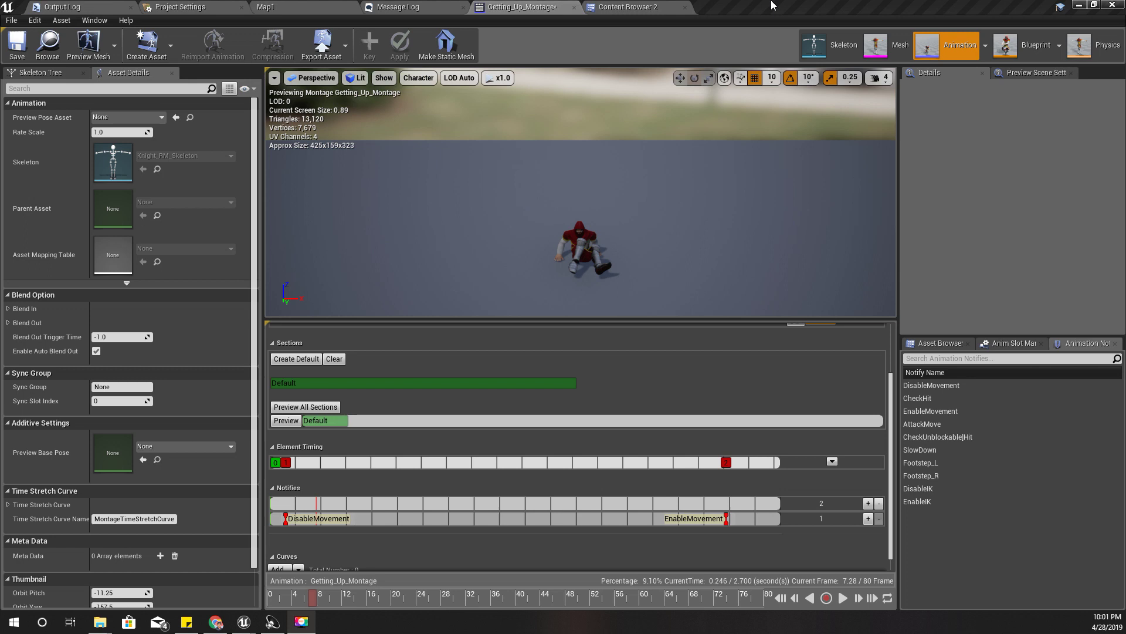
{"action": "left_click", "coordinate": [642, 6]}
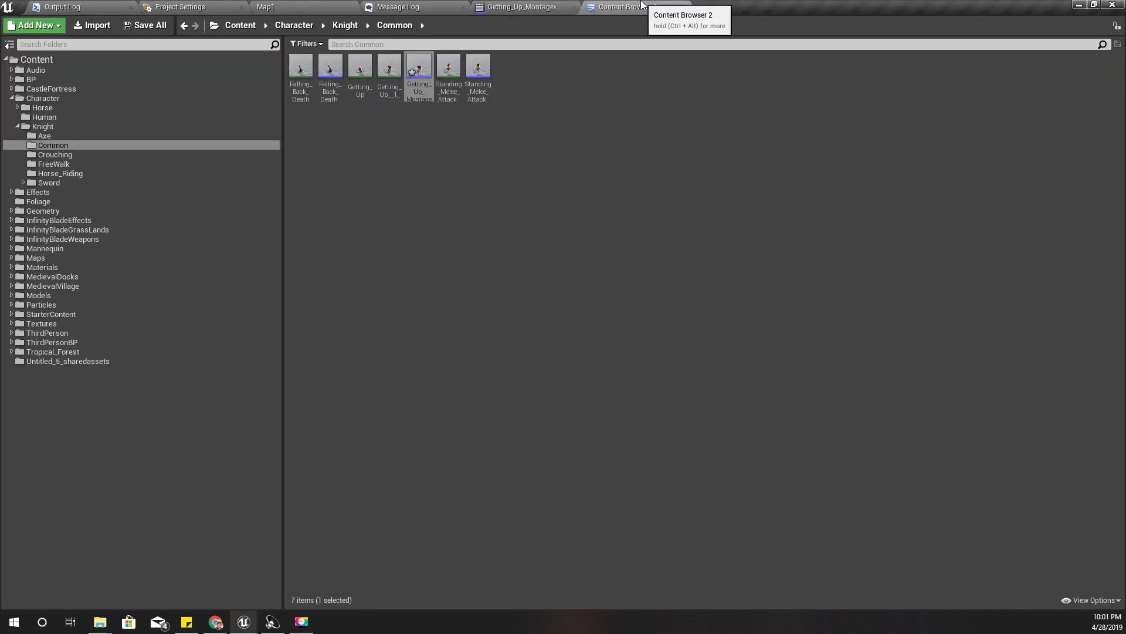
Step: Browse Character > Human and open the Ch_Human blueprint
{"action": "left_click", "coordinate": [48, 97]}
{"action": "left_click", "coordinate": [306, 69]}
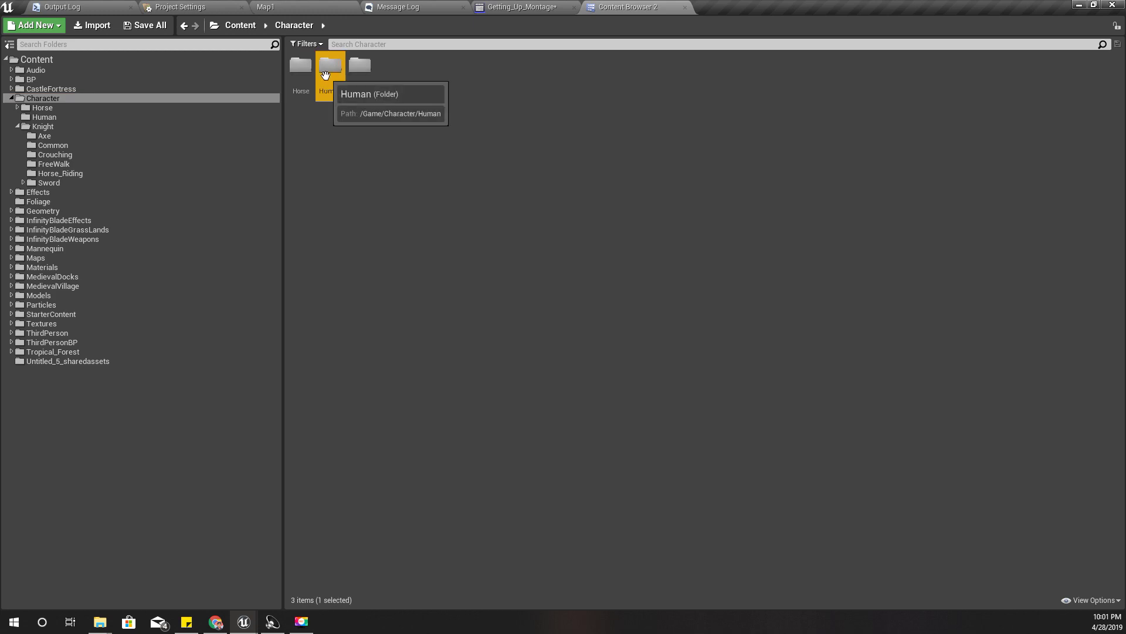
{"action": "double_click", "coordinate": [330, 67]}
{"action": "double_click", "coordinate": [421, 68]}
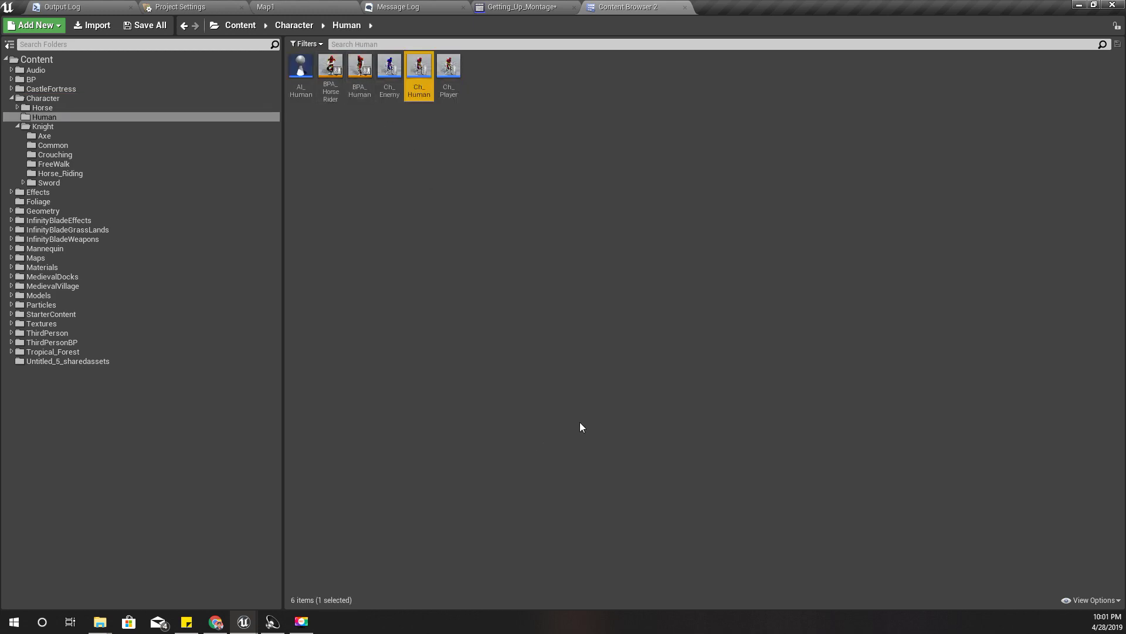
{"action": "scroll", "coordinate": [536, 394], "scroll_direction": "down", "scroll_amount": 1}
{"action": "scroll", "coordinate": [453, 320], "scroll_direction": "down", "scroll_amount": 1}
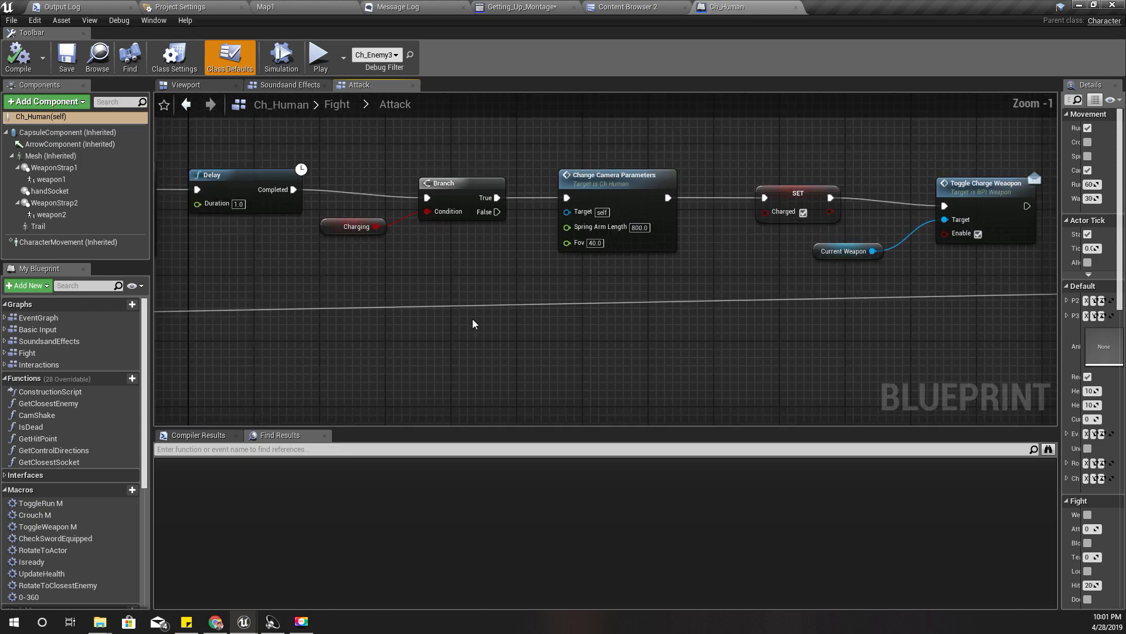
{"action": "scroll", "coordinate": [470, 320], "scroll_direction": "down", "scroll_amount": 1}
Step: Open the Fight graph, then its On Weapon Hit collapsed graph
{"action": "right_click_drag", "start_coordinate": [437, 293], "coordinate": [477, 291]}
{"action": "right_click_drag", "start_coordinate": [682, 317], "coordinate": [666, 240]}
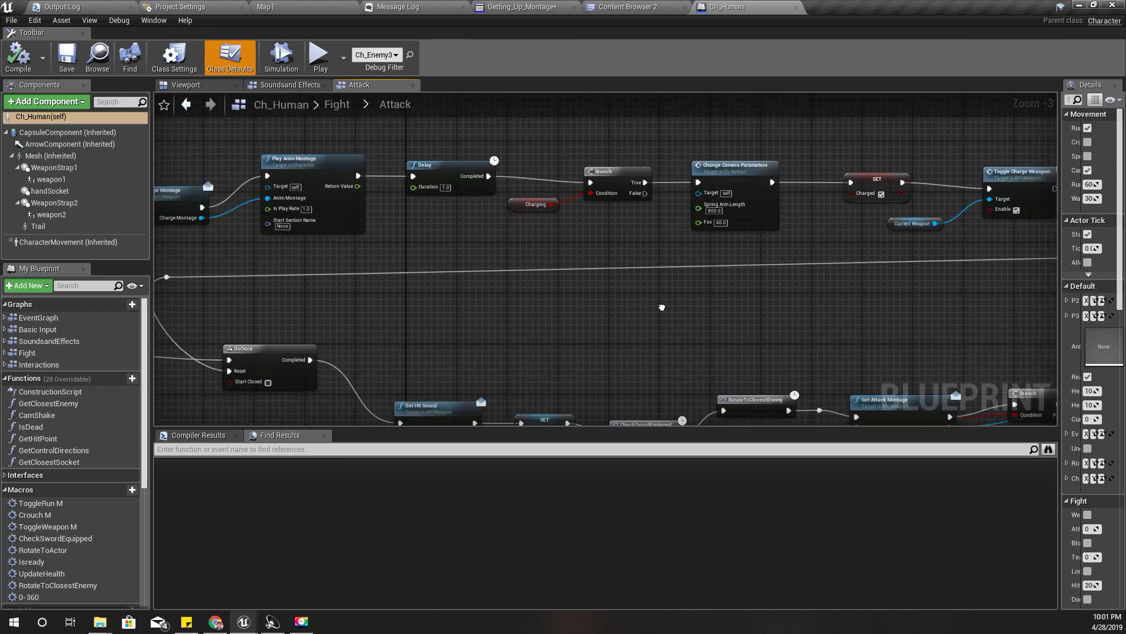
{"action": "scroll", "coordinate": [666, 241], "scroll_direction": "down", "scroll_amount": 3}
{"action": "scroll", "coordinate": [646, 243], "scroll_direction": "up", "scroll_amount": 6}
{"action": "scroll", "coordinate": [737, 258], "scroll_direction": "down", "scroll_amount": 1}
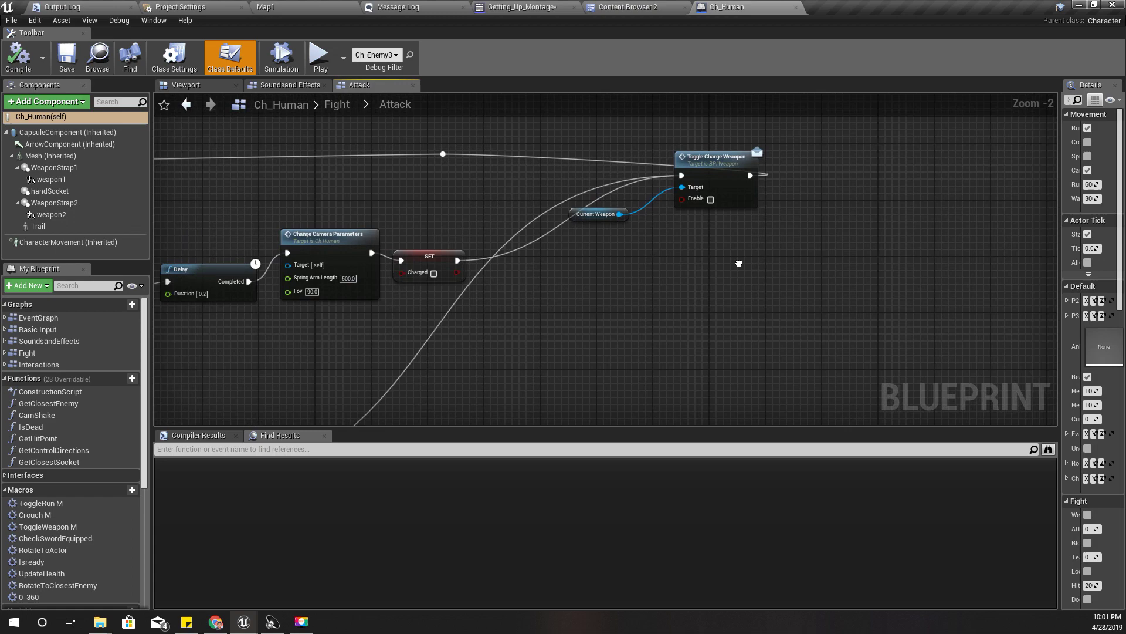
{"action": "scroll", "coordinate": [746, 261], "scroll_direction": "down", "scroll_amount": 1}
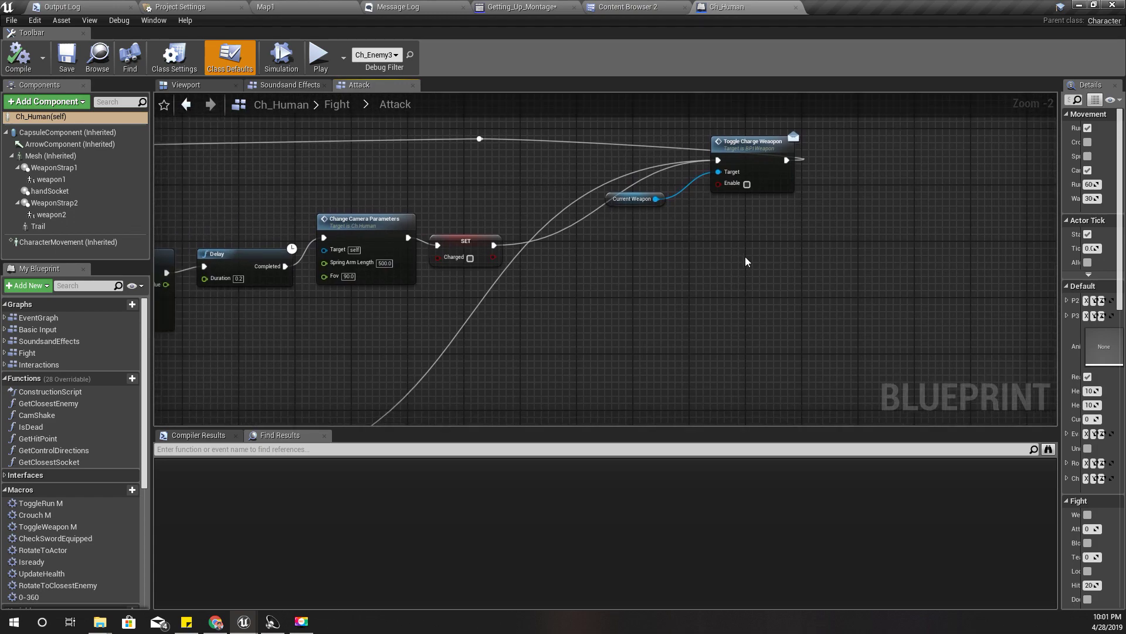
{"action": "double_click", "coordinate": [27, 352]}
{"action": "scroll", "coordinate": [581, 275], "scroll_direction": "up", "scroll_amount": 5}
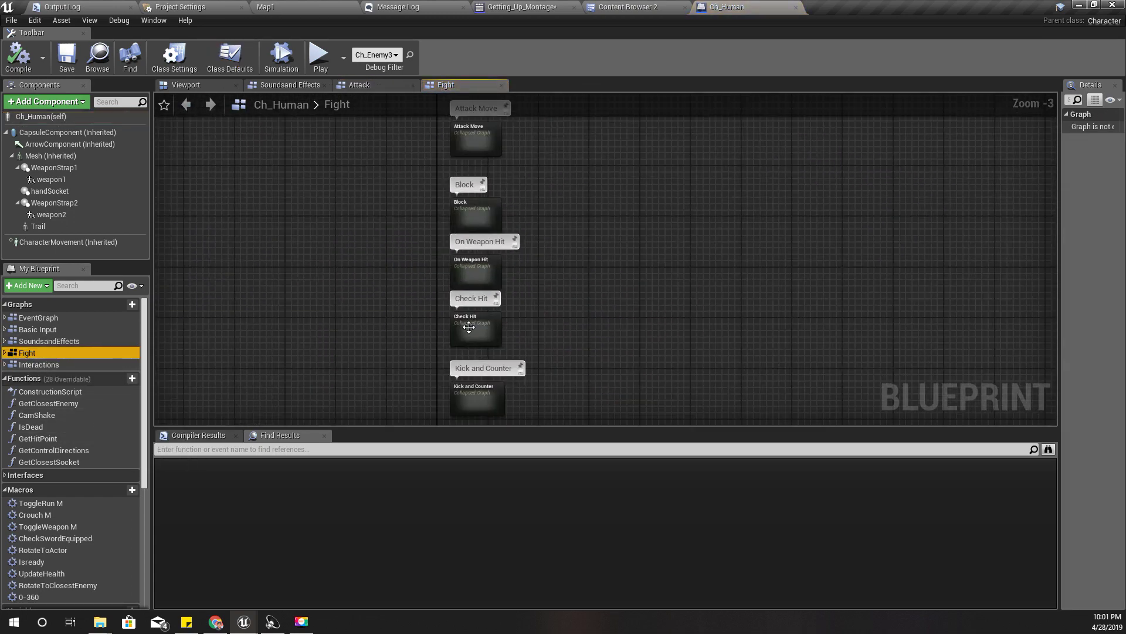
{"action": "scroll", "coordinate": [569, 310], "scroll_direction": "up", "scroll_amount": 3}
{"action": "mouse_move", "coordinate": [568, 311]}
{"action": "right_mouse_down"}
{"action": "mouse_move", "coordinate": [583, 186]}
{"action": "mouse_move", "coordinate": [578, 335]}
{"action": "right_mouse_up"}
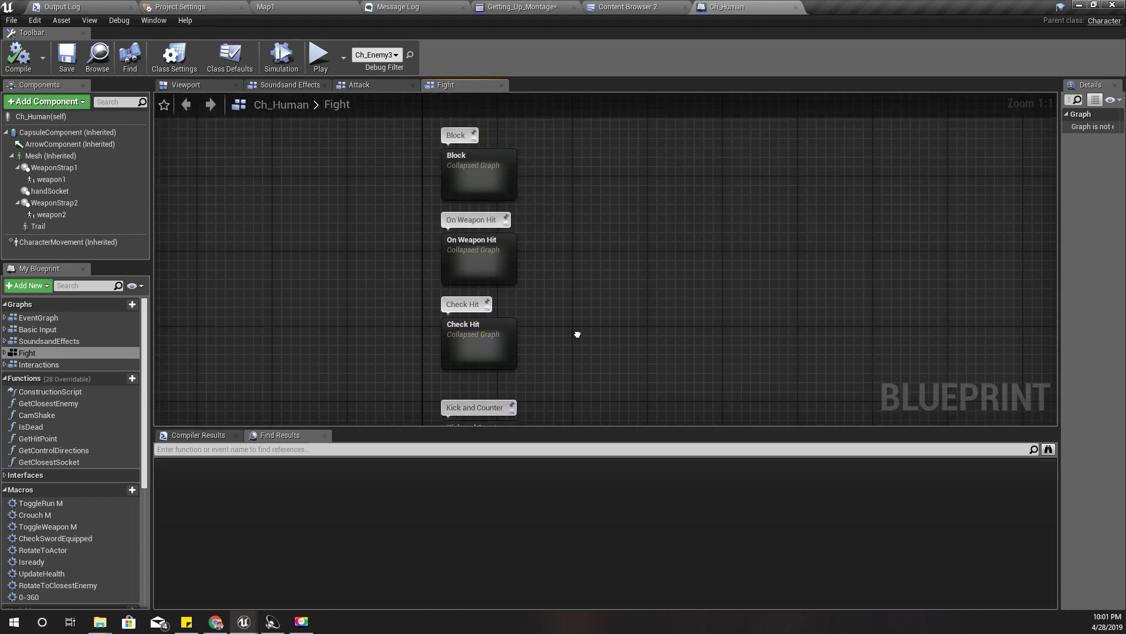
{"action": "left_click", "coordinate": [473, 349]}
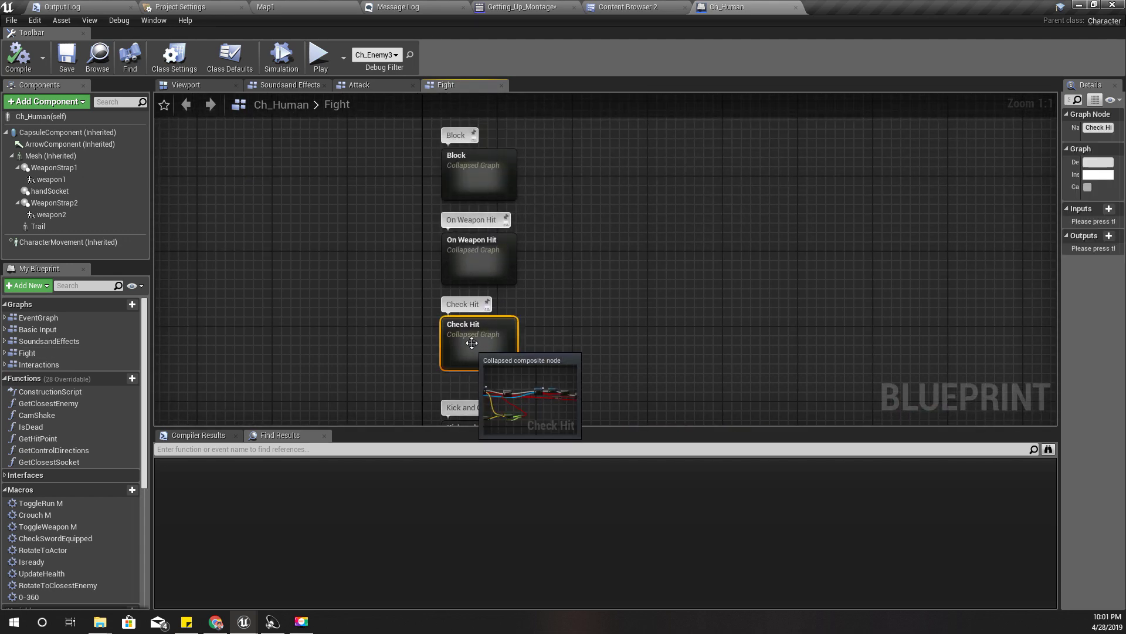
{"action": "double_click", "coordinate": [466, 256]}
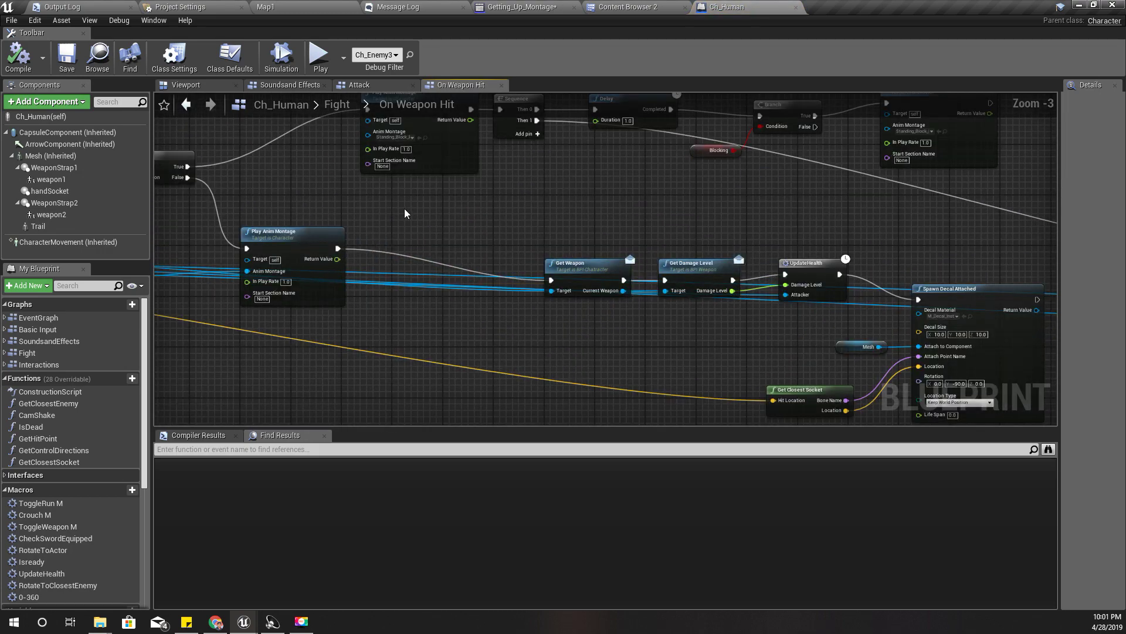
{"action": "right_click_drag", "start_coordinate": [408, 215], "coordinate": [452, 215]}
{"action": "scroll", "coordinate": [452, 214], "scroll_direction": "up", "scroll_amount": 3}
Step: Move Get Montage lower, raise the Inputs node, and shift the On Weapon Hit event up-left
{"action": "mouse_move", "coordinate": [295, 303]}
{"action": "right_mouse_down"}
{"action": "mouse_move", "coordinate": [968, 291]}
{"action": "mouse_move", "coordinate": [771, 297]}
{"action": "right_mouse_up"}
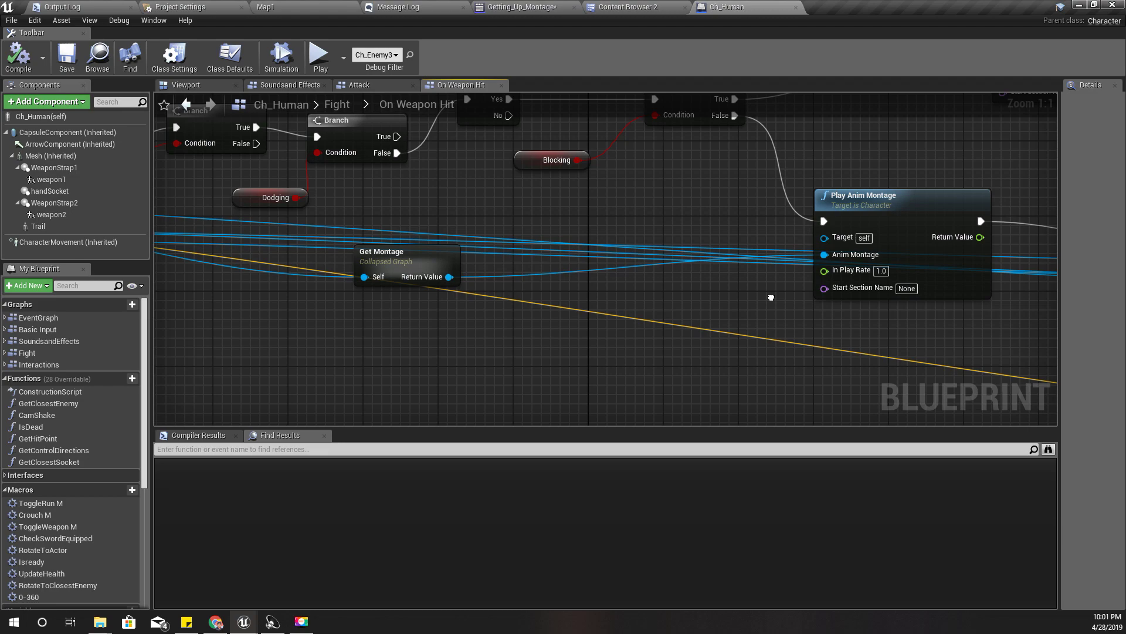
{"action": "left_click_drag", "start_coordinate": [387, 264], "coordinate": [377, 343]}
{"action": "mouse_move", "coordinate": [708, 252]}
{"action": "right_mouse_down"}
{"action": "mouse_move", "coordinate": [475, 401]}
{"action": "mouse_move", "coordinate": [360, 362]}
{"action": "right_mouse_up"}
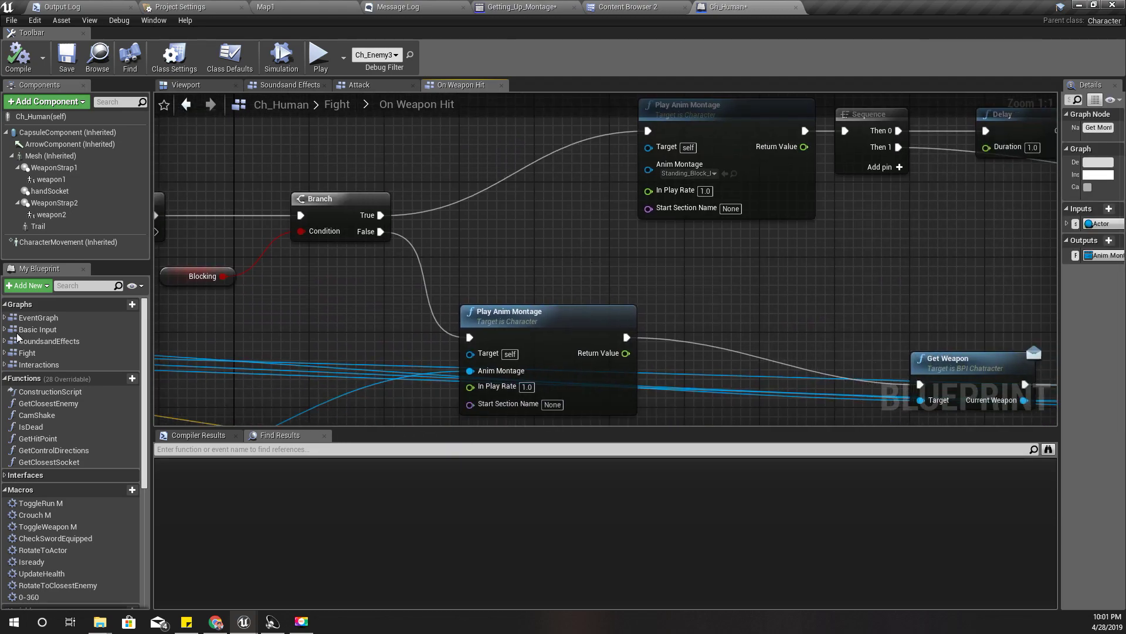
{"action": "scroll", "coordinate": [303, 364], "scroll_direction": "down", "scroll_amount": 1}
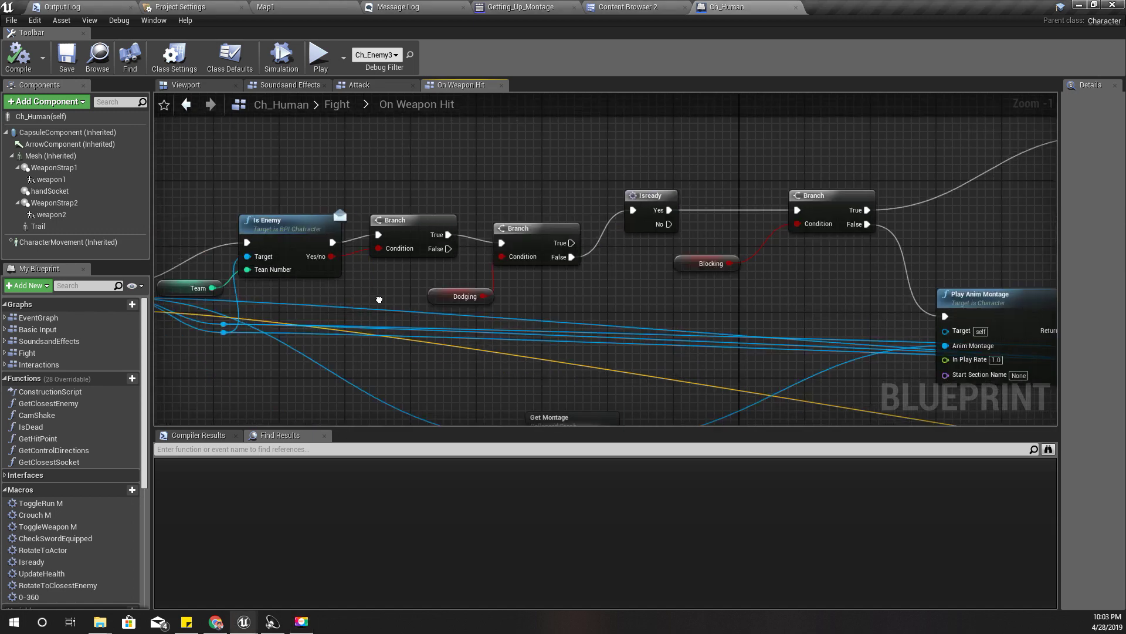
{"action": "mouse_move", "coordinate": [476, 247]}
{"action": "right_mouse_down"}
{"action": "mouse_move", "coordinate": [748, 280]}
{"action": "mouse_move", "coordinate": [712, 309]}
{"action": "right_mouse_up"}
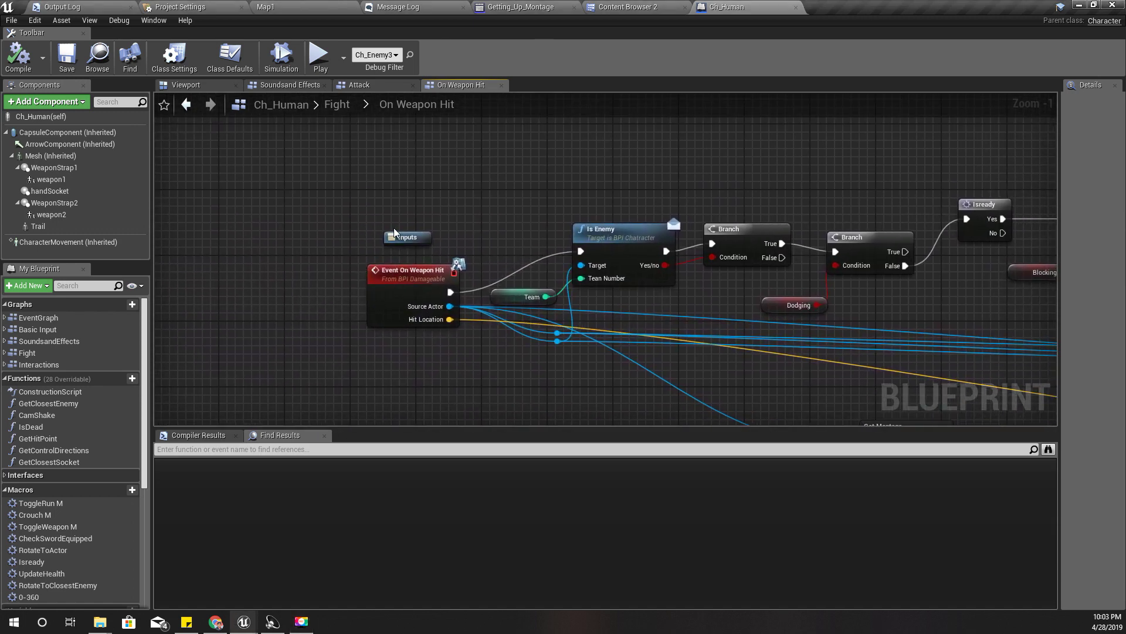
{"action": "left_click", "coordinate": [414, 240]}
{"action": "left_click_drag", "start_coordinate": [413, 244], "coordinate": [414, 194]}
{"action": "left_click_drag", "start_coordinate": [402, 315], "coordinate": [376, 281]}
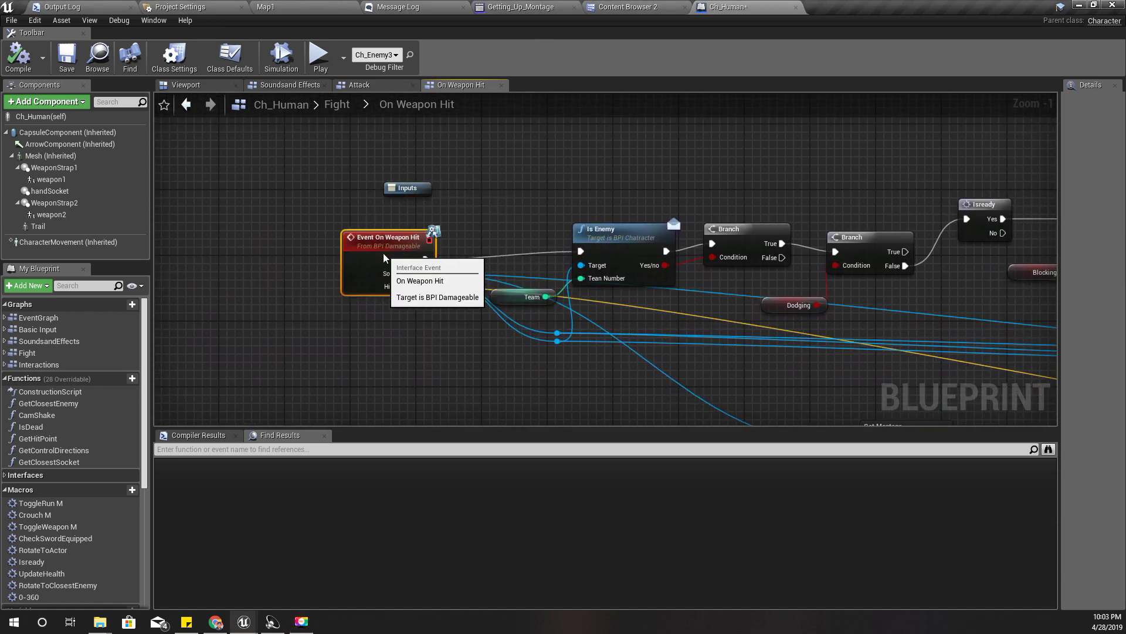
{"action": "right_click_drag", "start_coordinate": [468, 332], "coordinate": [405, 330]}
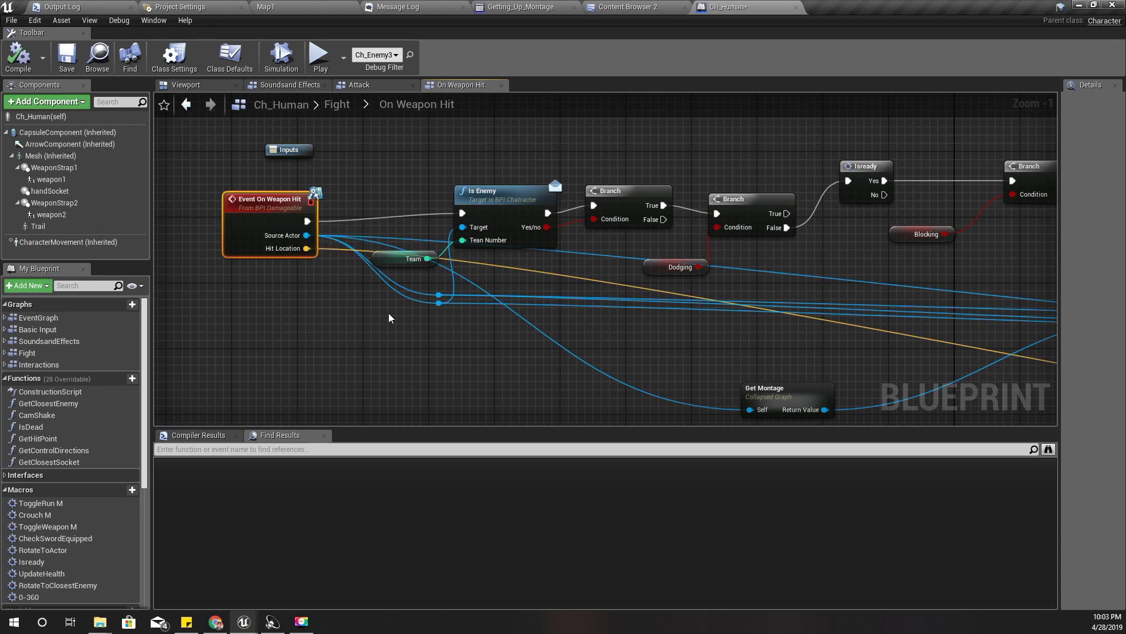
Step: Nudge the Isready node right and raise the second Branch node to line up
{"action": "right_click_drag", "start_coordinate": [390, 317], "coordinate": [280, 343]}
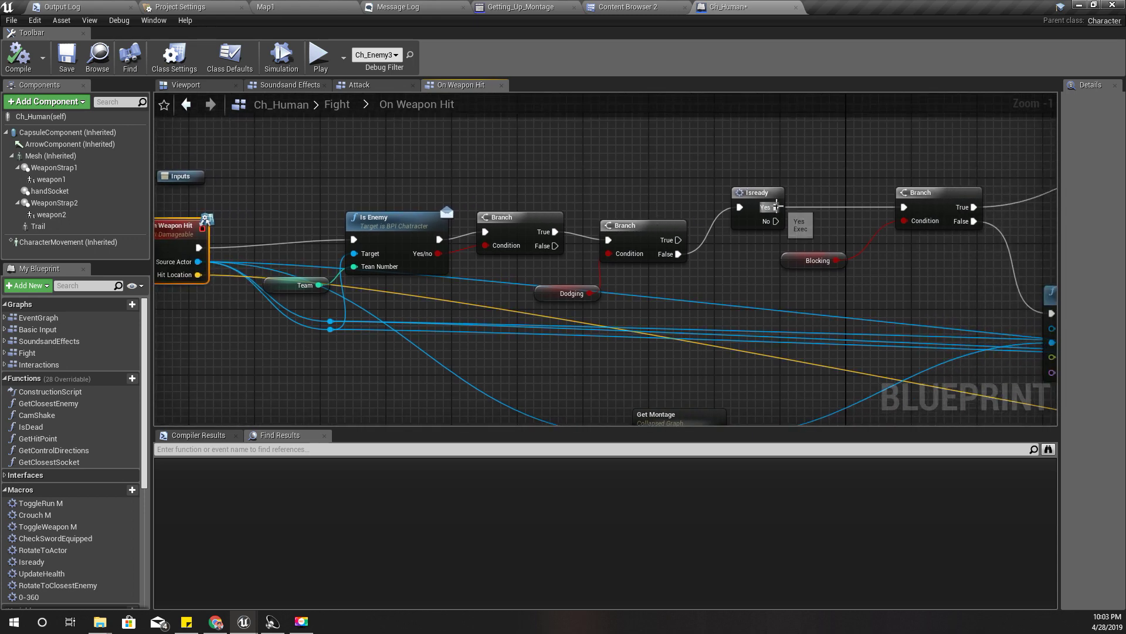
{"action": "left_click_drag", "start_coordinate": [749, 201], "coordinate": [771, 202]}
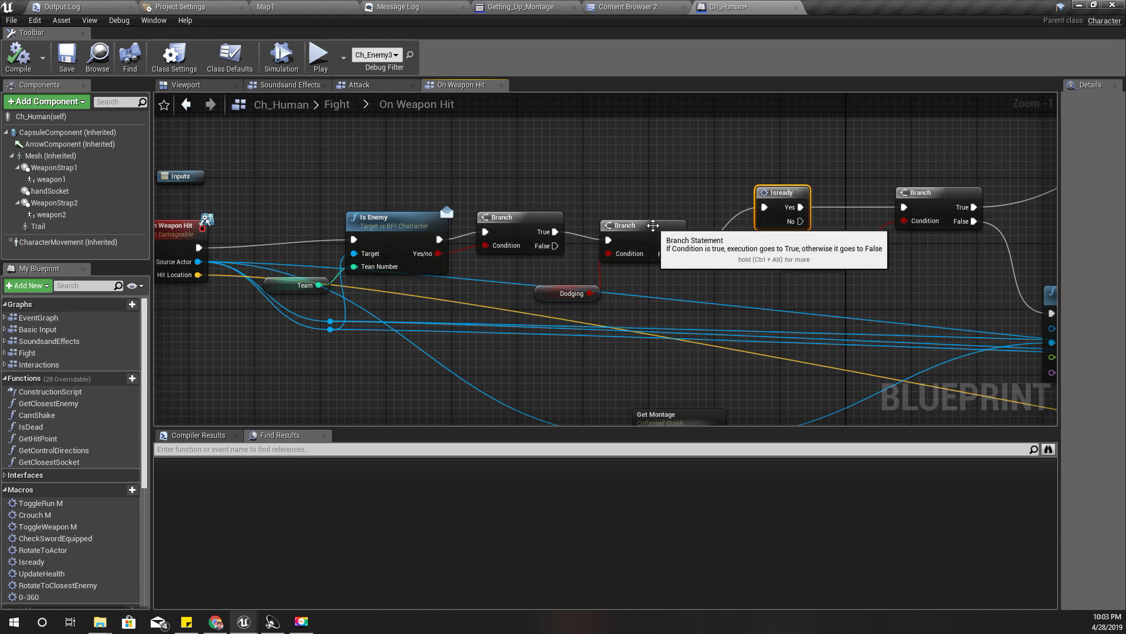
{"action": "right_click_drag", "start_coordinate": [624, 221], "coordinate": [677, 219]}
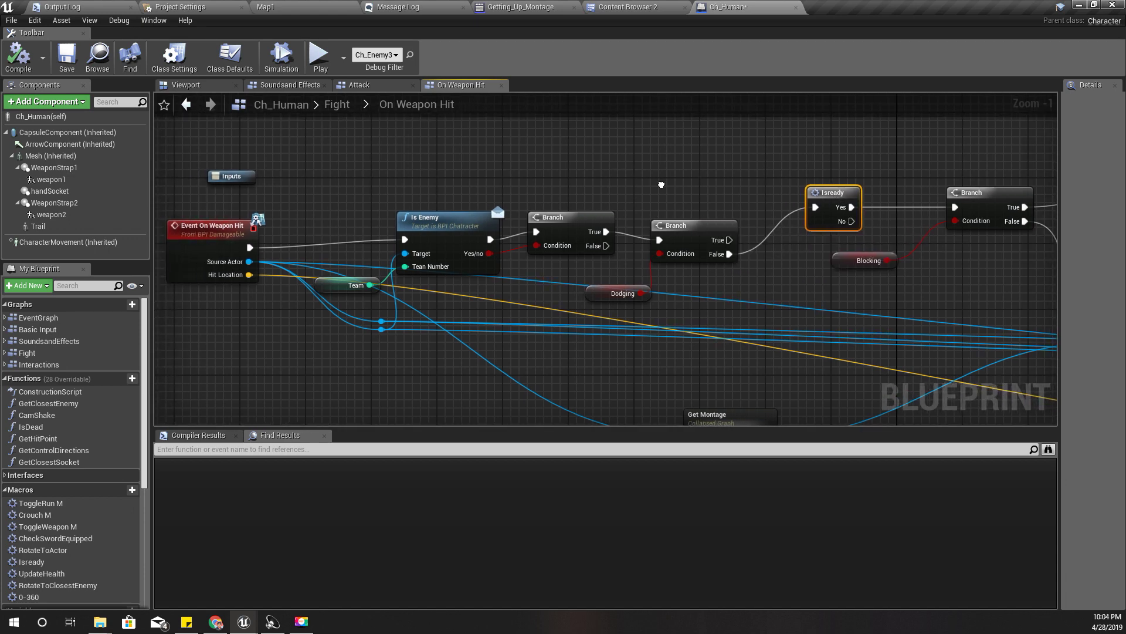
{"action": "left_click_drag", "start_coordinate": [685, 226], "coordinate": [685, 228]}
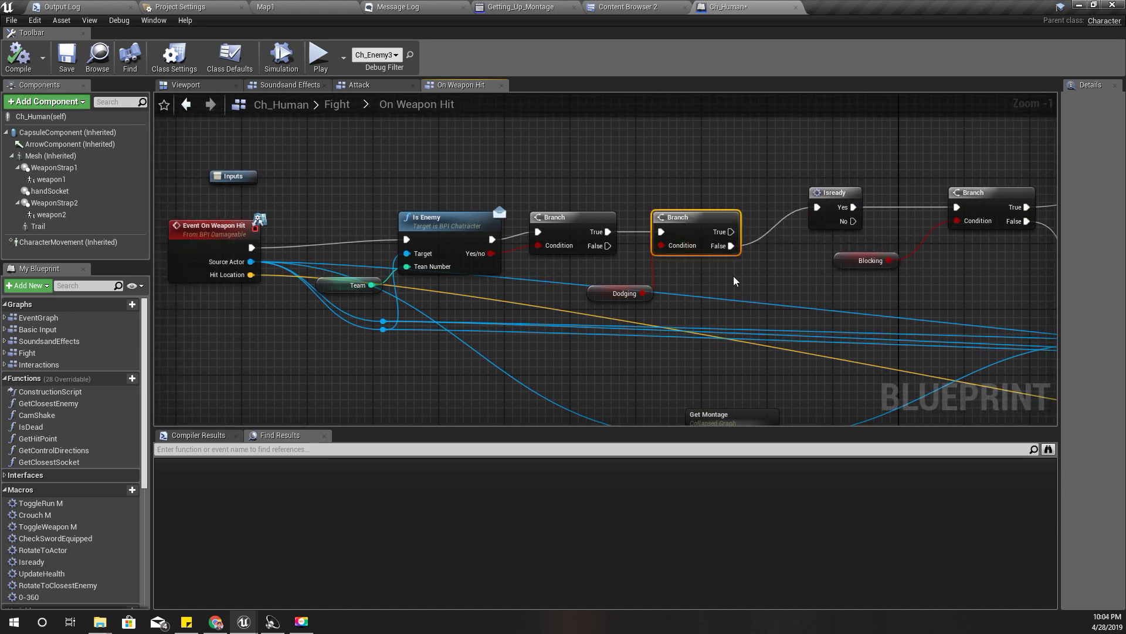
{"action": "right_click_drag", "start_coordinate": [735, 281], "coordinate": [764, 274]}
{"action": "mouse_move", "coordinate": [214, 226]}
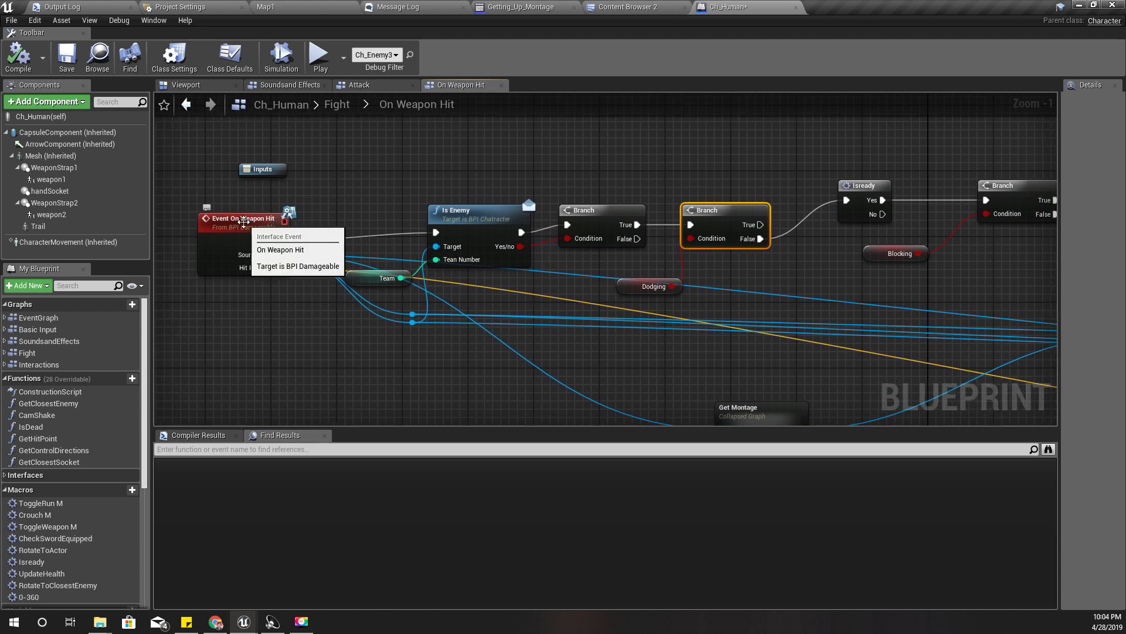
Step: Add a Boolean input named Knock Back to BPI_Damageable's On Weapon Hit function
{"action": "double_click", "coordinate": [242, 222]}
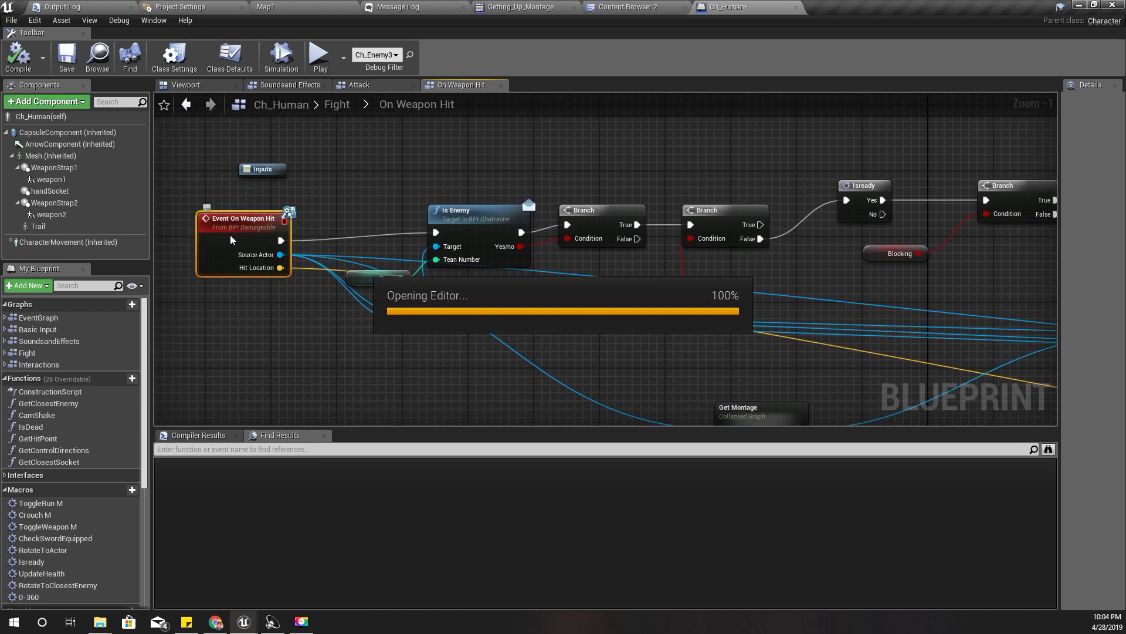
{"action": "left_click", "coordinate": [331, 269]}
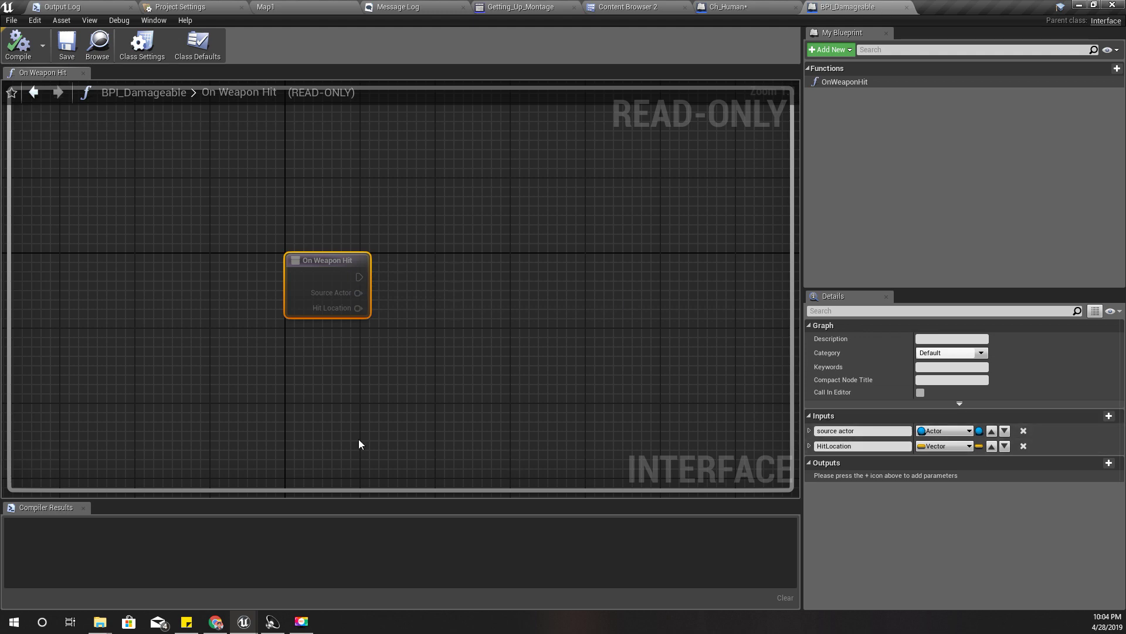
{"action": "left_click", "coordinate": [1109, 415]}
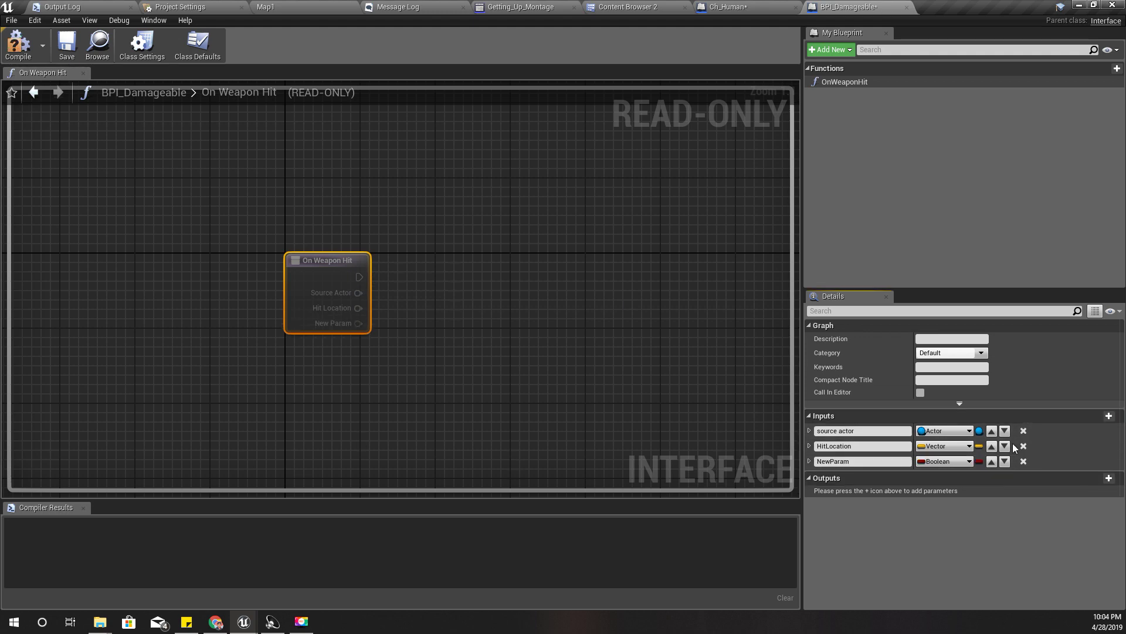
{"action": "left_click", "coordinate": [885, 462]}
{"action": "type", "text": "Knock "}
{"action": "type", "text": "Back"}
{"action": "key", "text": "Return"}
Step: Save the BPI_Damageable interface, verify its inputs, and compile it
{"action": "left_click", "coordinate": [231, 206]}
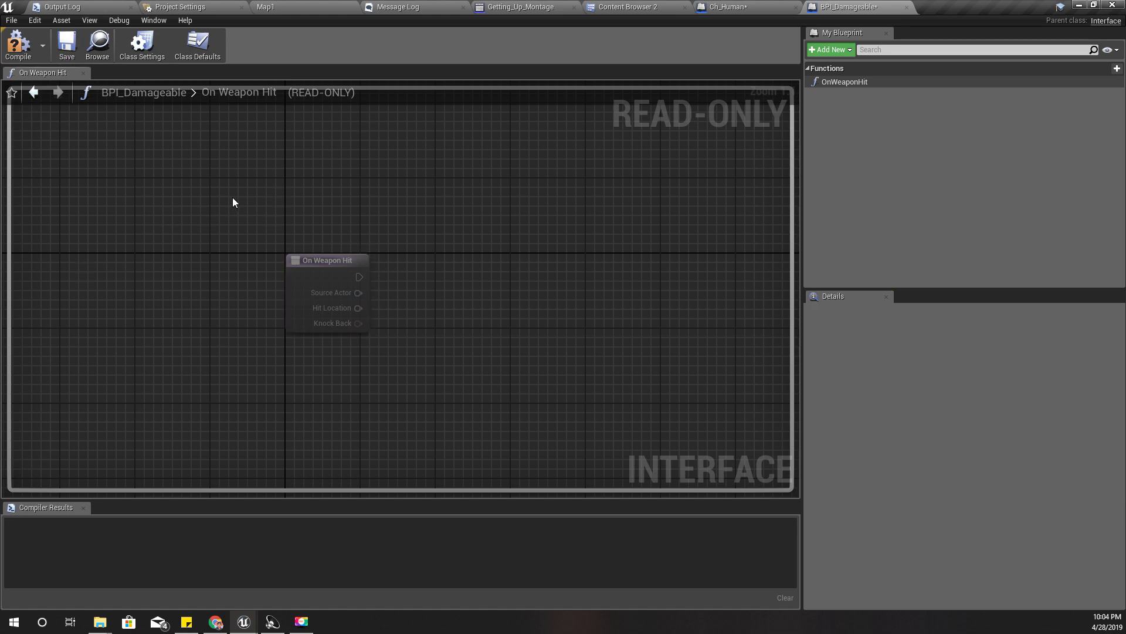
{"action": "key", "text": "ctrl+shift+s"}
{"action": "left_click", "coordinate": [330, 260]}
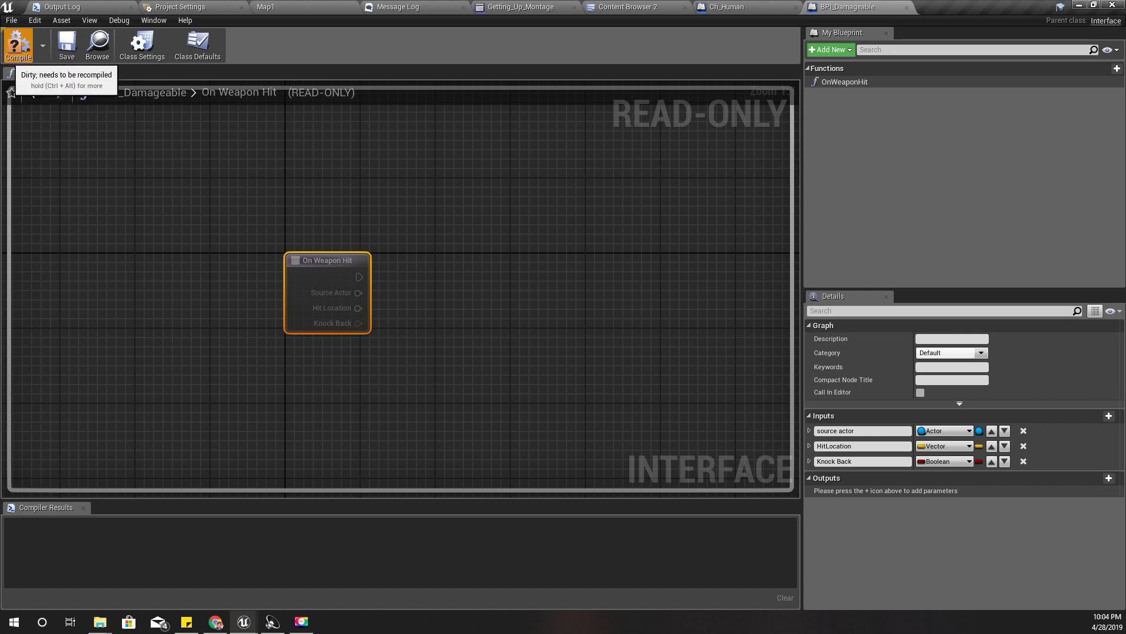
{"action": "left_click", "coordinate": [18, 49]}
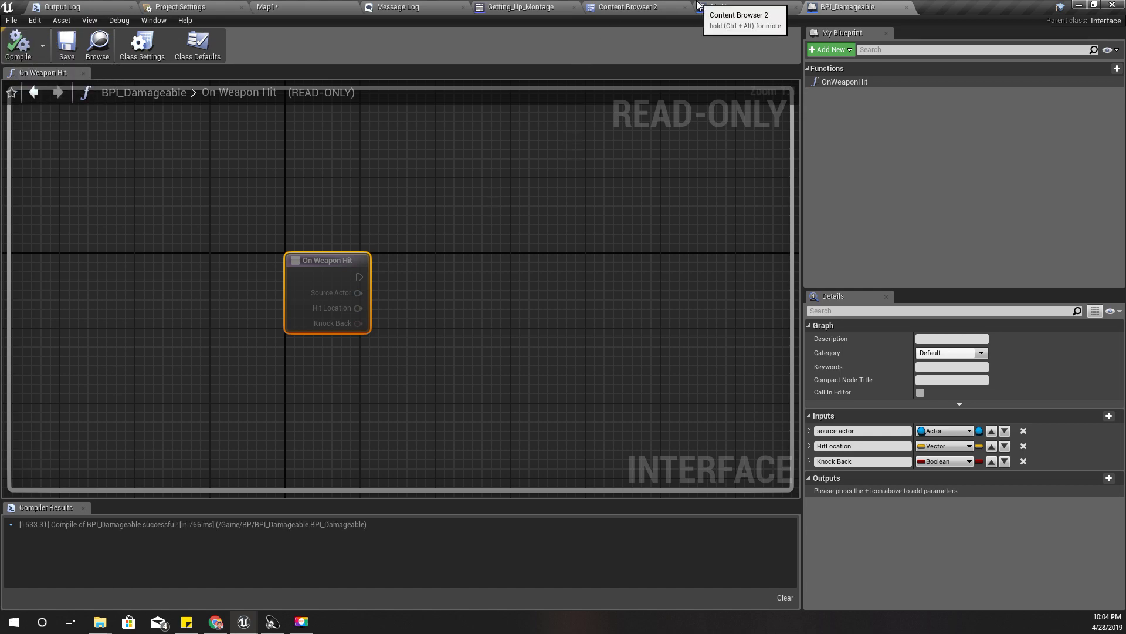
Step: In Ch_Human, test a wire from the Knock Back pin, then view the Attack graph and Fight overview
{"action": "left_click", "coordinate": [729, 7]}
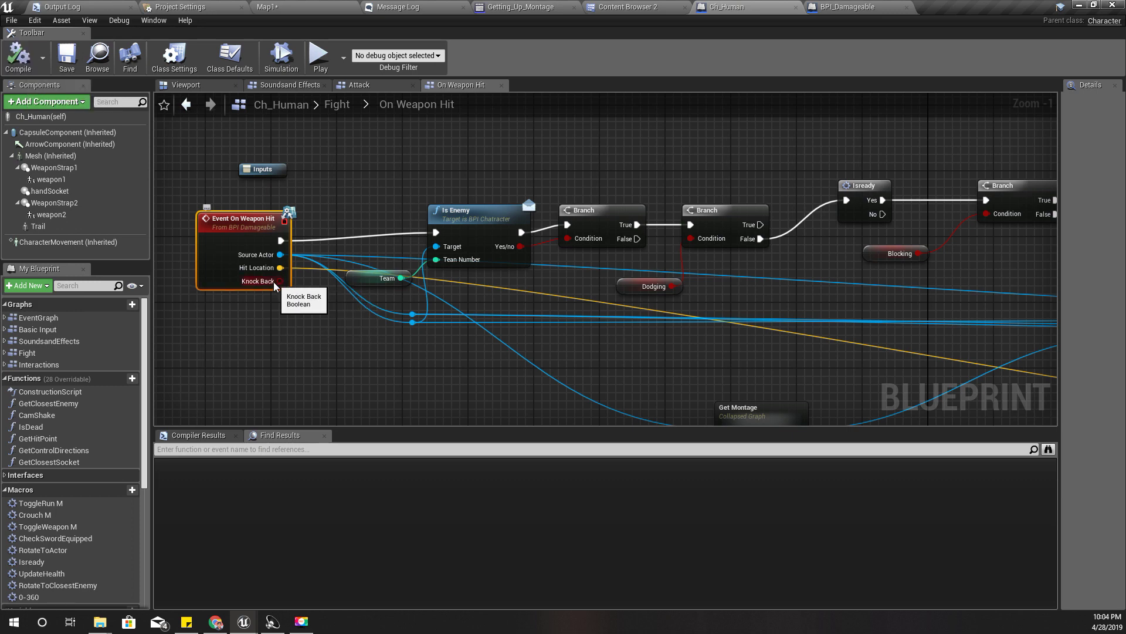
{"action": "left_click_drag", "start_coordinate": [274, 281], "coordinate": [330, 347]}
{"action": "right_click_drag", "start_coordinate": [720, 132], "coordinate": [733, 138]}
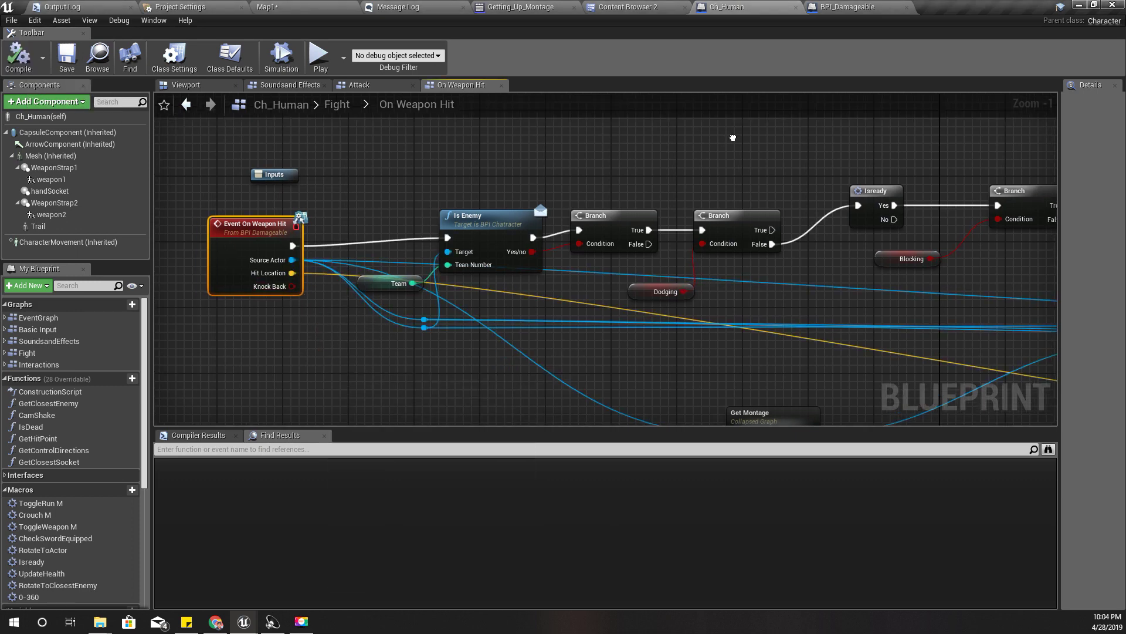
{"action": "left_click", "coordinate": [364, 88]}
{"action": "scroll", "coordinate": [694, 292], "scroll_direction": "up", "scroll_amount": 2}
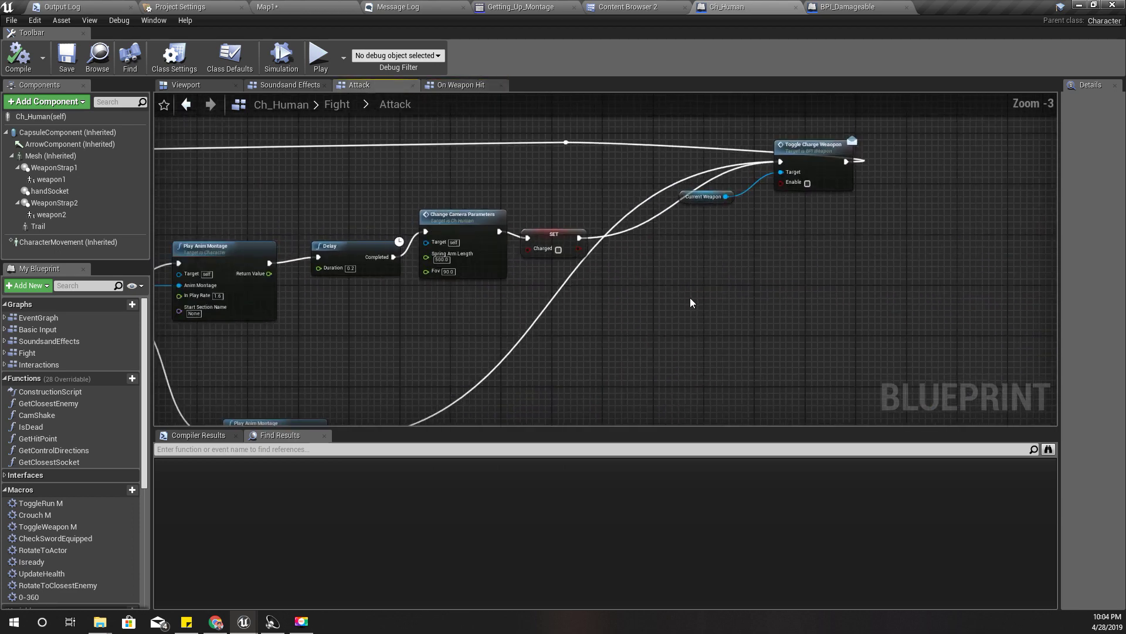
{"action": "scroll", "coordinate": [690, 298], "scroll_direction": "down", "scroll_amount": 1}
{"action": "mouse_move", "coordinate": [579, 300]}
{"action": "right_mouse_down"}
{"action": "mouse_move", "coordinate": [496, 129]}
{"action": "mouse_move", "coordinate": [563, 225]}
{"action": "right_mouse_up"}
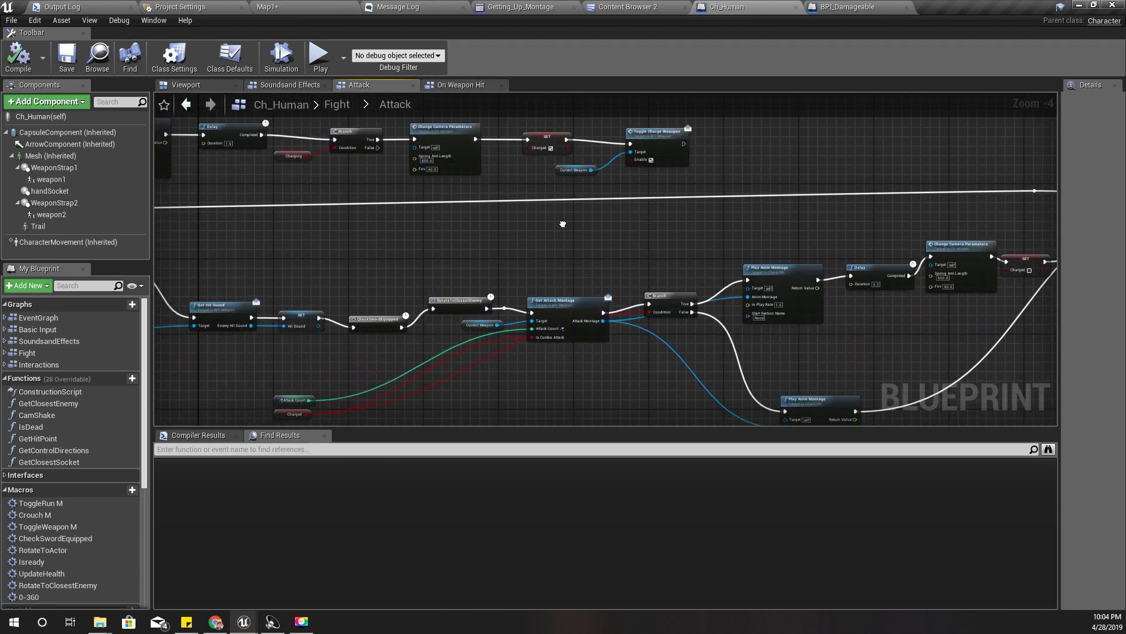
{"action": "left_click", "coordinate": [340, 105]}
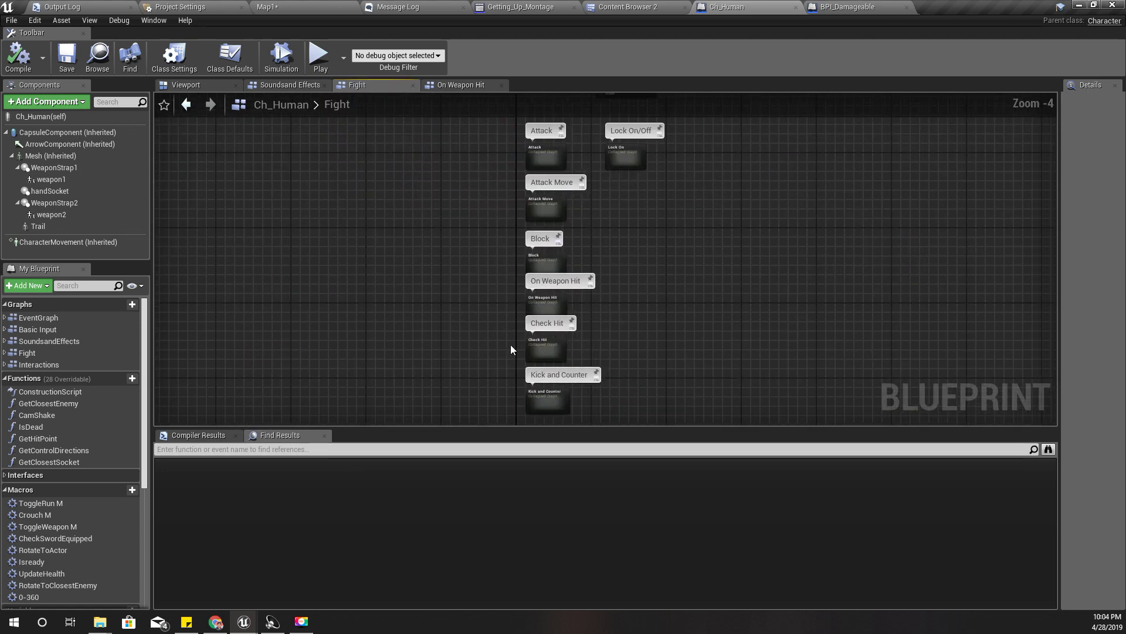
{"action": "scroll", "coordinate": [511, 349], "scroll_direction": "up", "scroll_amount": 4}
Step: Open the Check Hit graph and try a wire from On Weapon Hit's Knock Back pin
{"action": "double_click", "coordinate": [370, 265]}
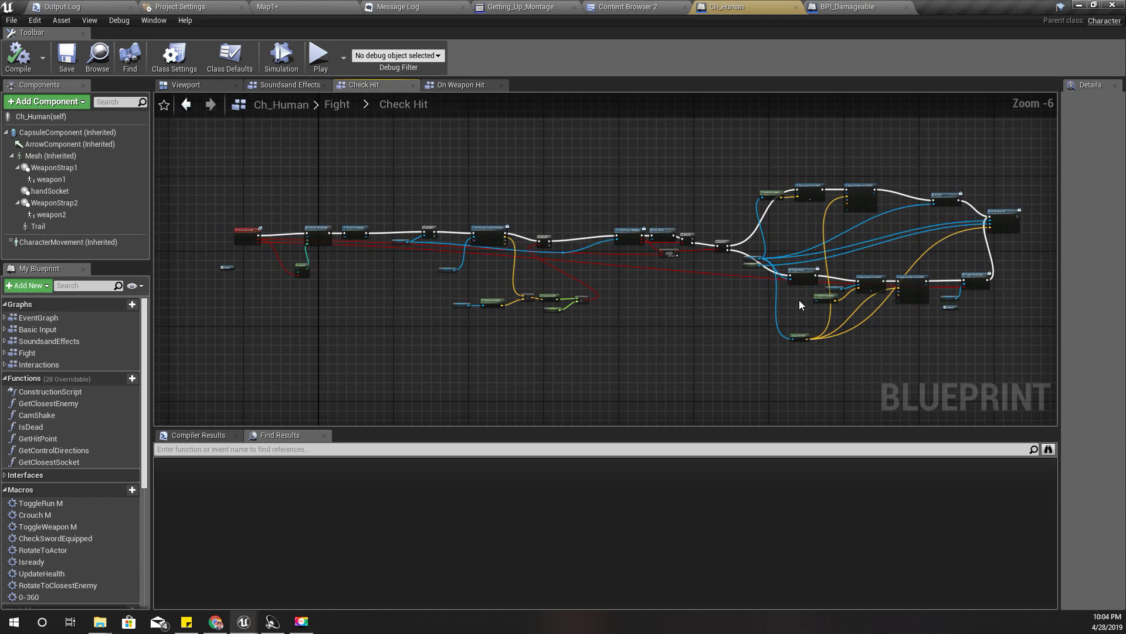
{"action": "scroll", "coordinate": [801, 305], "scroll_direction": "up", "scroll_amount": 3}
{"action": "scroll", "coordinate": [696, 239], "scroll_direction": "up", "scroll_amount": 2}
{"action": "left_click", "coordinate": [607, 243]}
{"action": "right_click_drag", "start_coordinate": [517, 279], "coordinate": [610, 265]}
{"action": "left_click_drag", "start_coordinate": [649, 229], "coordinate": [623, 238]}
{"action": "right_click_drag", "start_coordinate": [494, 293], "coordinate": [759, 310]}
{"action": "scroll", "coordinate": [760, 309], "scroll_direction": "down", "scroll_amount": 4}
{"action": "scroll", "coordinate": [250, 324], "scroll_direction": "up", "scroll_amount": 4}
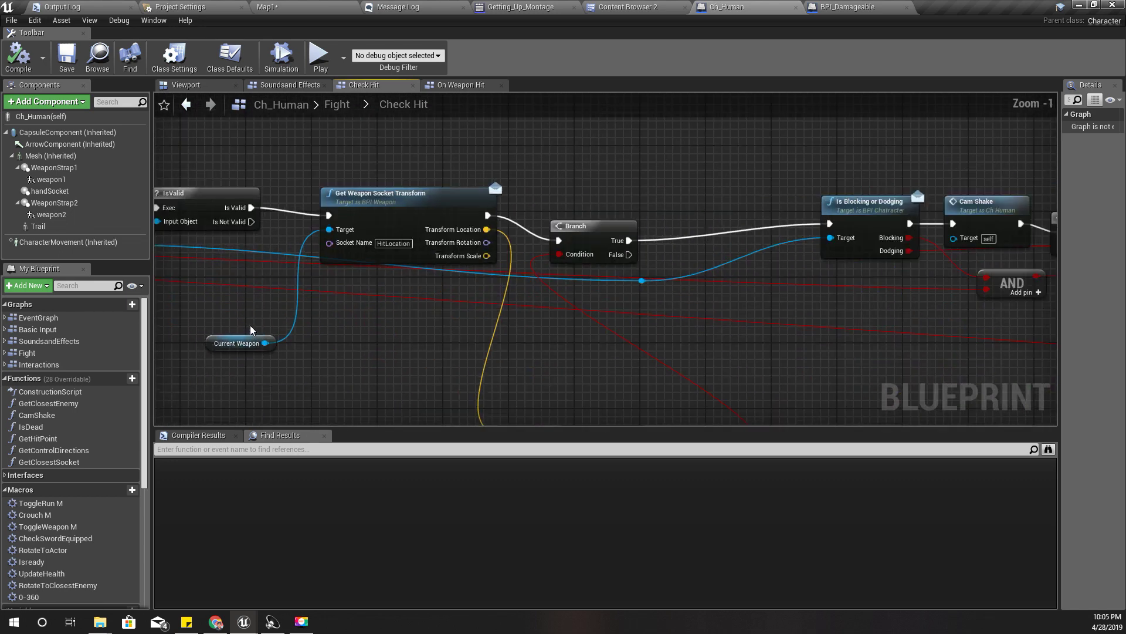
Step: Pan to Event Check Hit and drag a wire from its Can Block output
{"action": "right_click_drag", "start_coordinate": [250, 325], "coordinate": [1047, 330]}
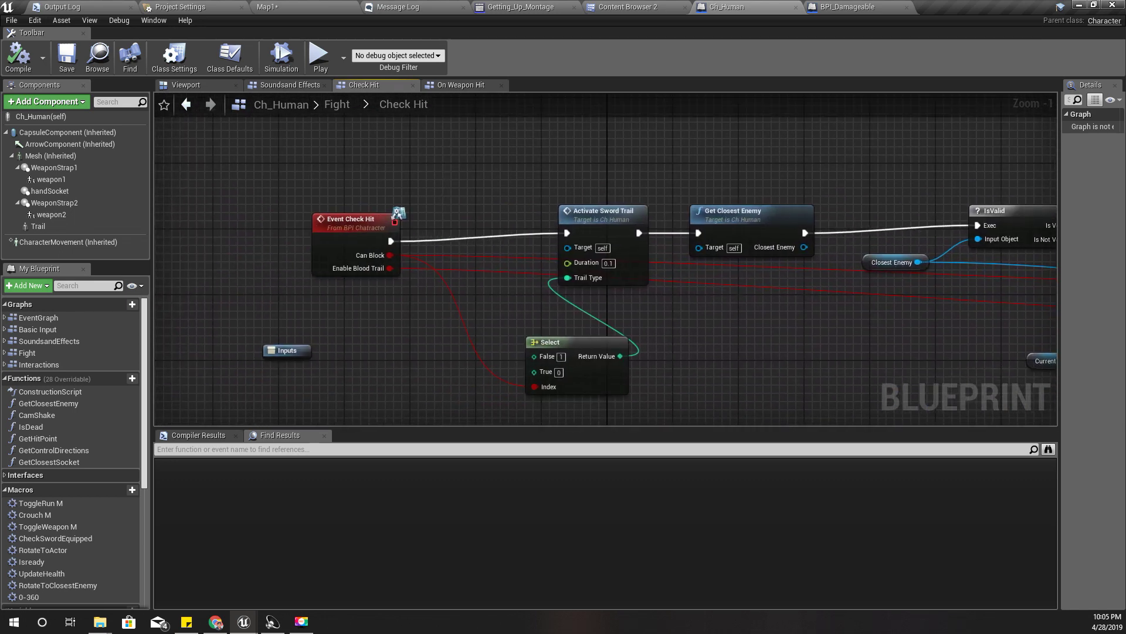
{"action": "right_click_drag", "start_coordinate": [399, 214], "coordinate": [221, 386]}
{"action": "right_click_drag", "start_coordinate": [399, 371], "coordinate": [220, 264]}
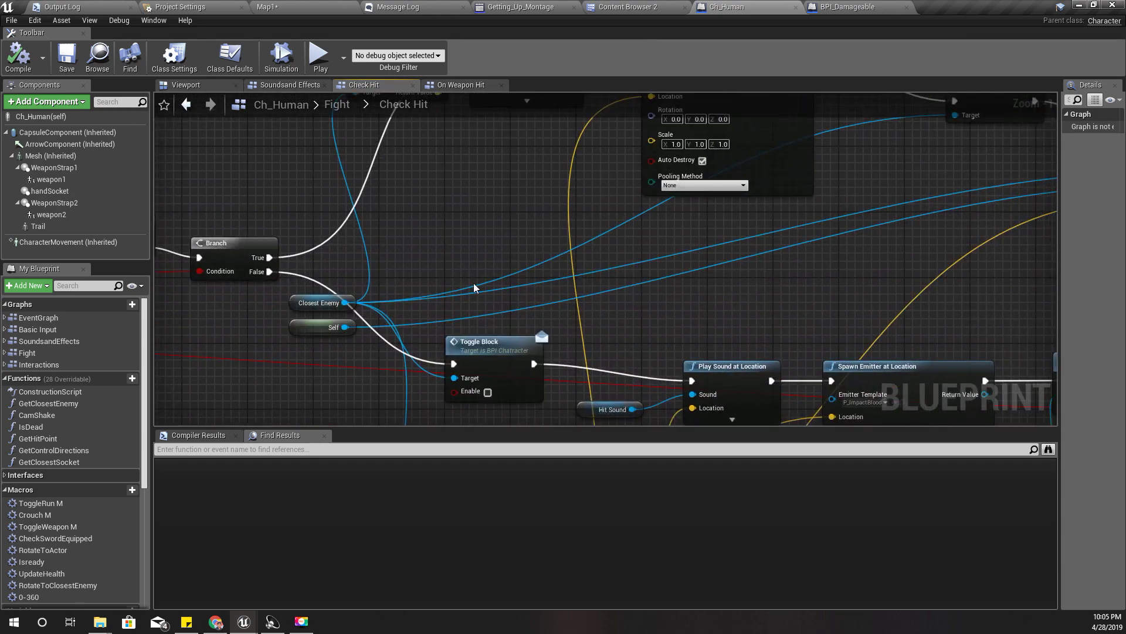
{"action": "right_click_drag", "start_coordinate": [398, 372], "coordinate": [264, 291]}
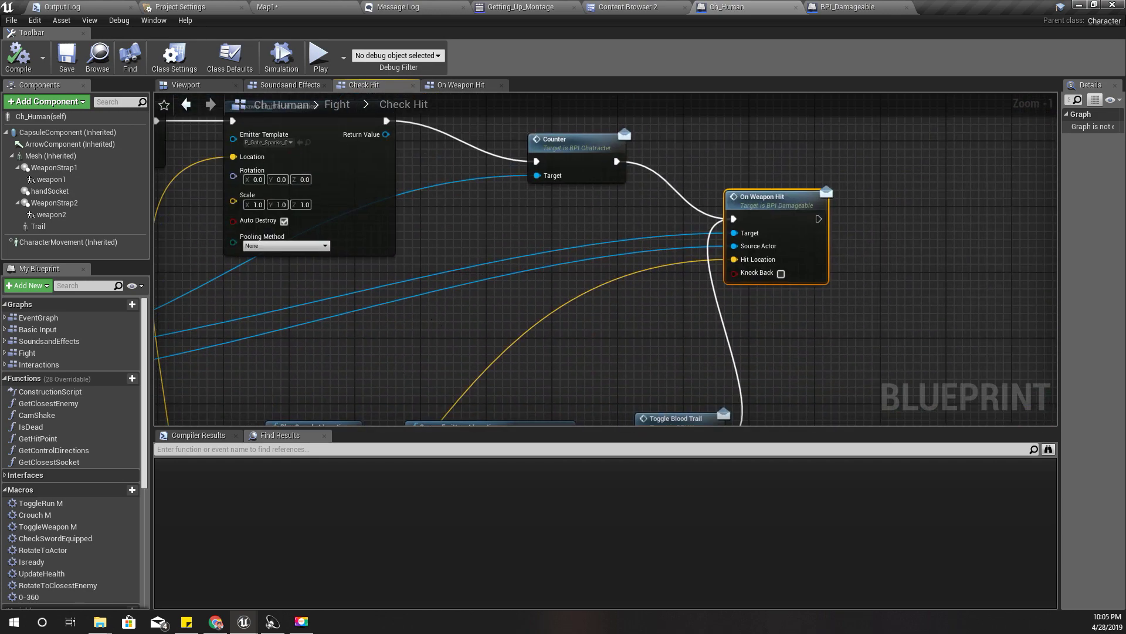
{"action": "right_click_drag", "start_coordinate": [930, 250], "coordinate": [1056, 250]}
{"action": "right_click_drag", "start_coordinate": [452, 255], "coordinate": [751, 254]}
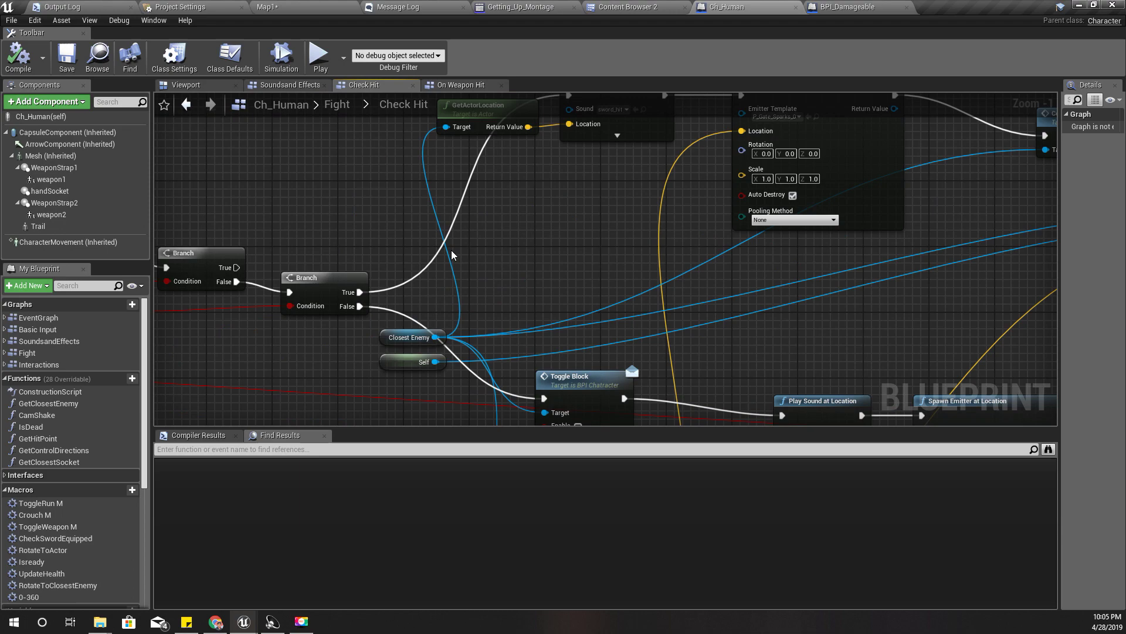
{"action": "scroll", "coordinate": [452, 254], "scroll_direction": "down", "scroll_amount": 3}
{"action": "scroll", "coordinate": [177, 317], "scroll_direction": "up", "scroll_amount": 1}
{"action": "scroll", "coordinate": [341, 332], "scroll_direction": "up", "scroll_amount": 3}
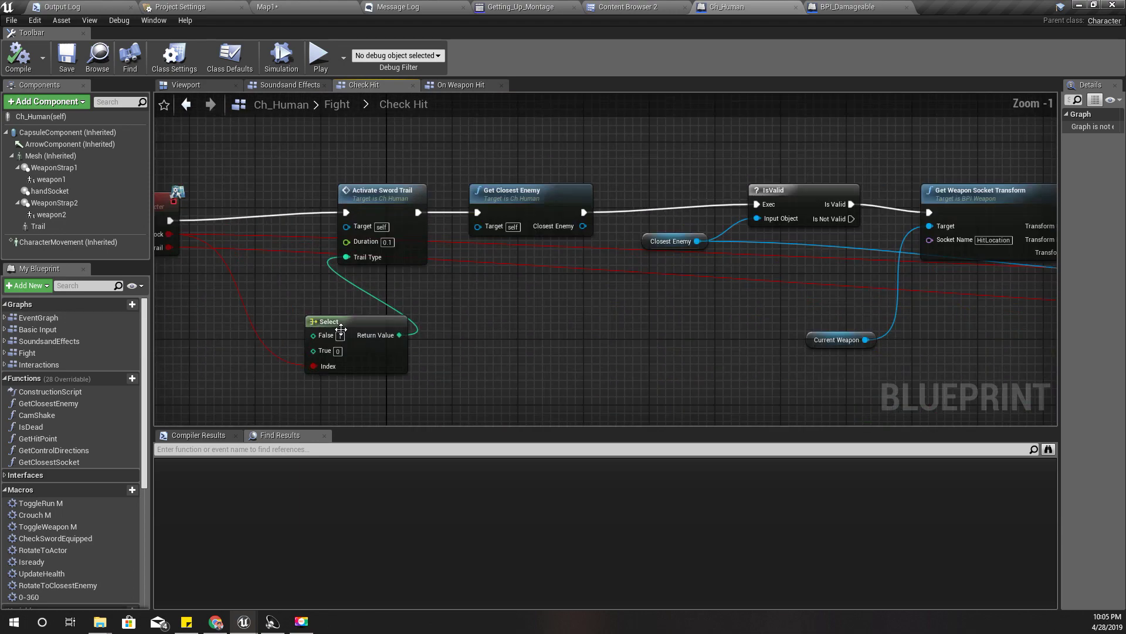
{"action": "scroll", "coordinate": [341, 332], "scroll_direction": "up", "scroll_amount": 1}
{"action": "right_click_drag", "start_coordinate": [341, 331], "coordinate": [525, 358]}
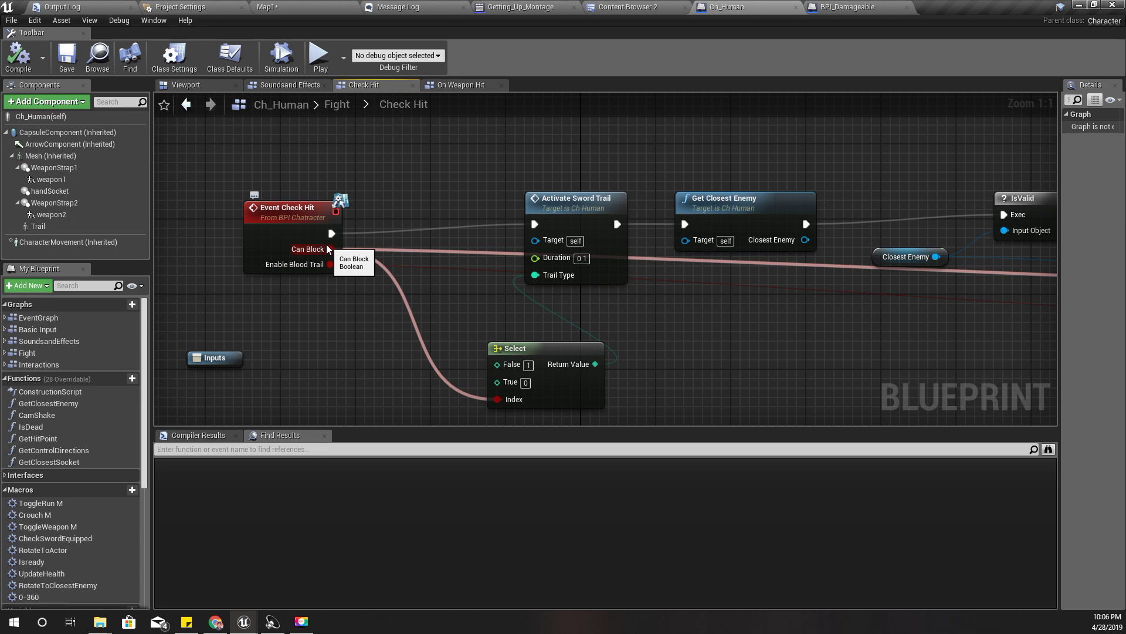
{"action": "left_click_drag", "start_coordinate": [327, 249], "coordinate": [1075, 325]}
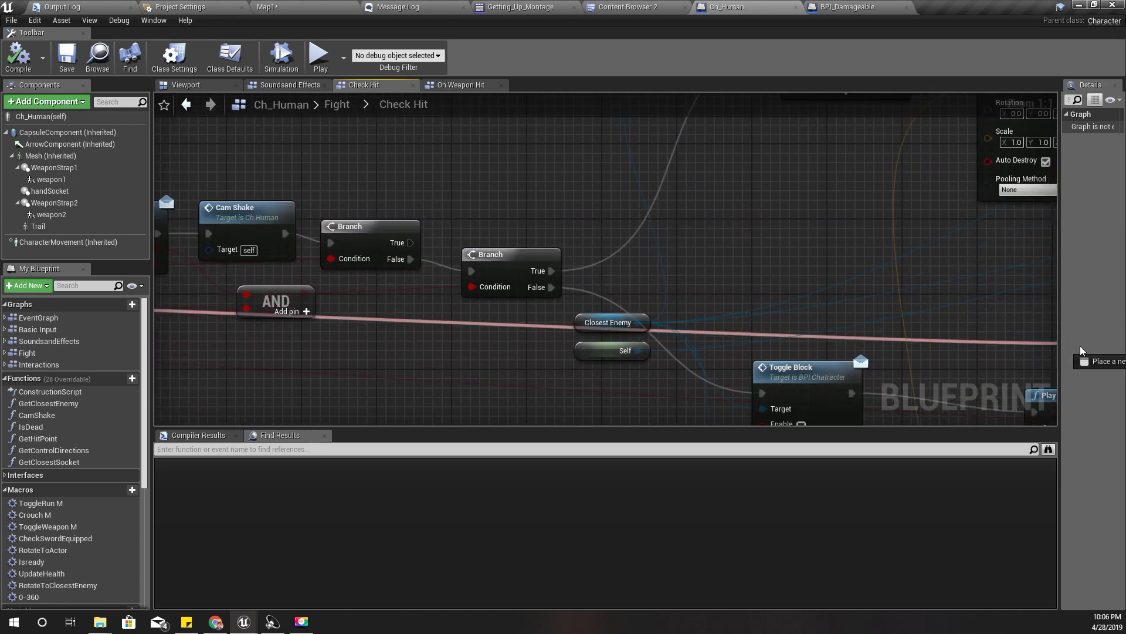
Step: Insert a NOT Boolean node after Can Block and wire its output to Knock Back
{"action": "left_click_drag", "start_coordinate": [1075, 326], "coordinate": [702, 257]}
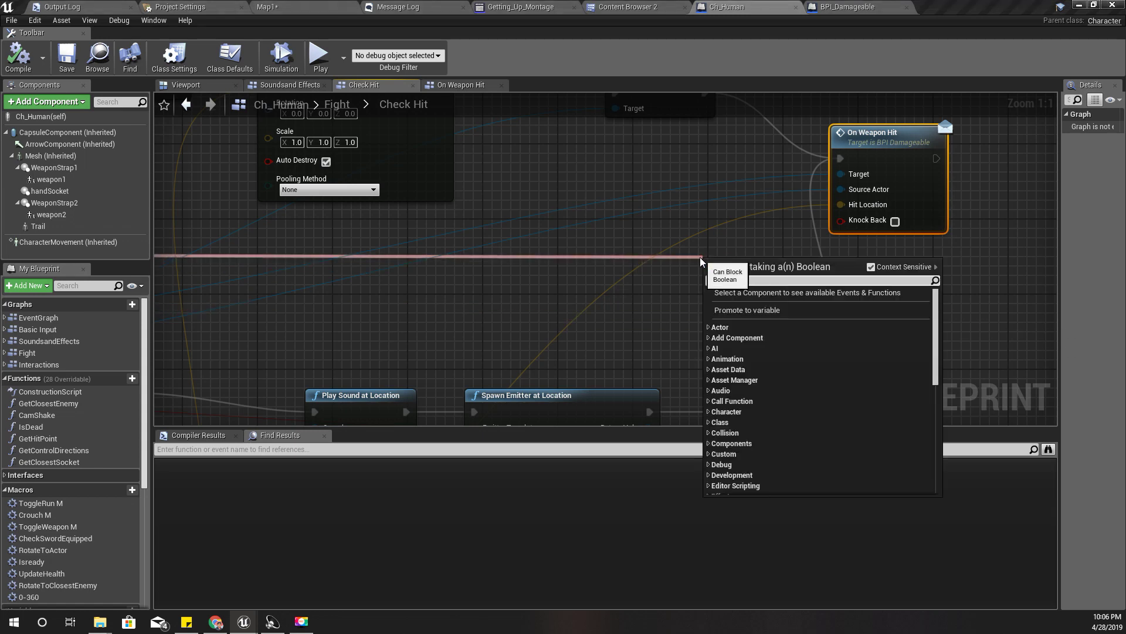
{"action": "type", "text": "not"}
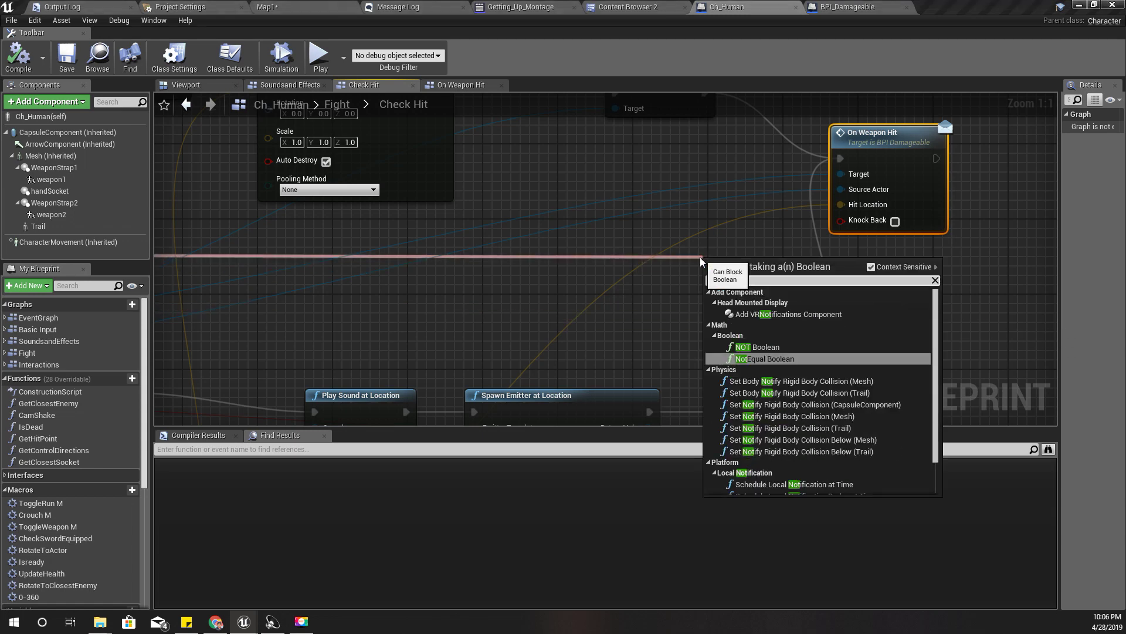
{"action": "key", "text": "Up"}
{"action": "key", "text": "Return"}
{"action": "mouse_move", "coordinate": [739, 267]}
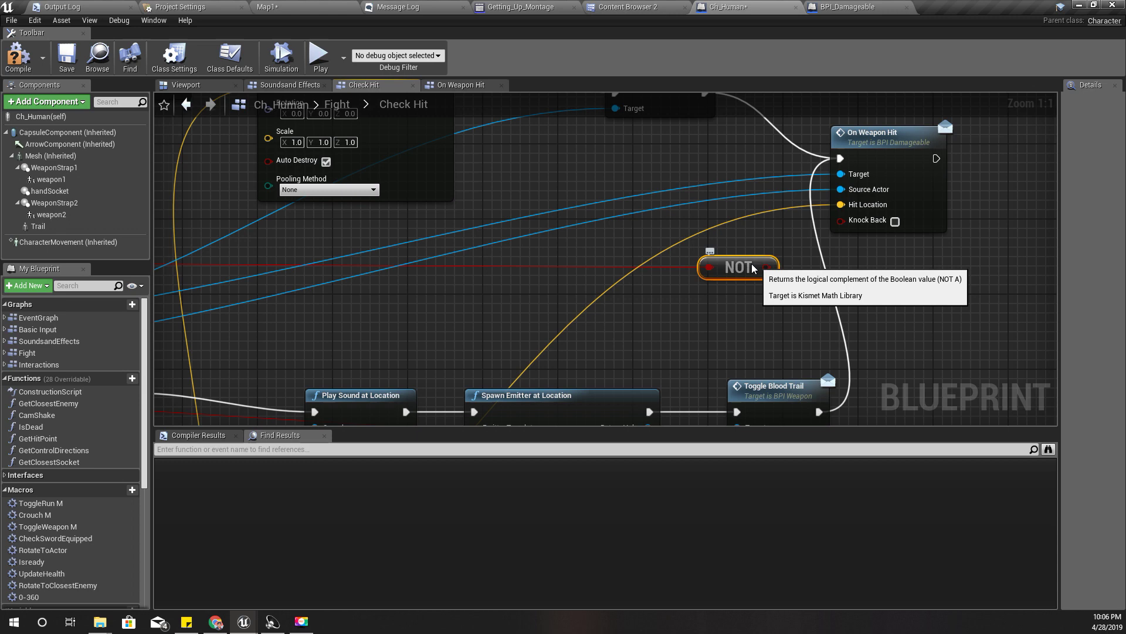
{"action": "mouse_move", "coordinate": [752, 267]}
{"action": "left_mouse_down"}
{"action": "mouse_move", "coordinate": [725, 258]}
{"action": "mouse_move", "coordinate": [857, 223]}
{"action": "left_mouse_up"}
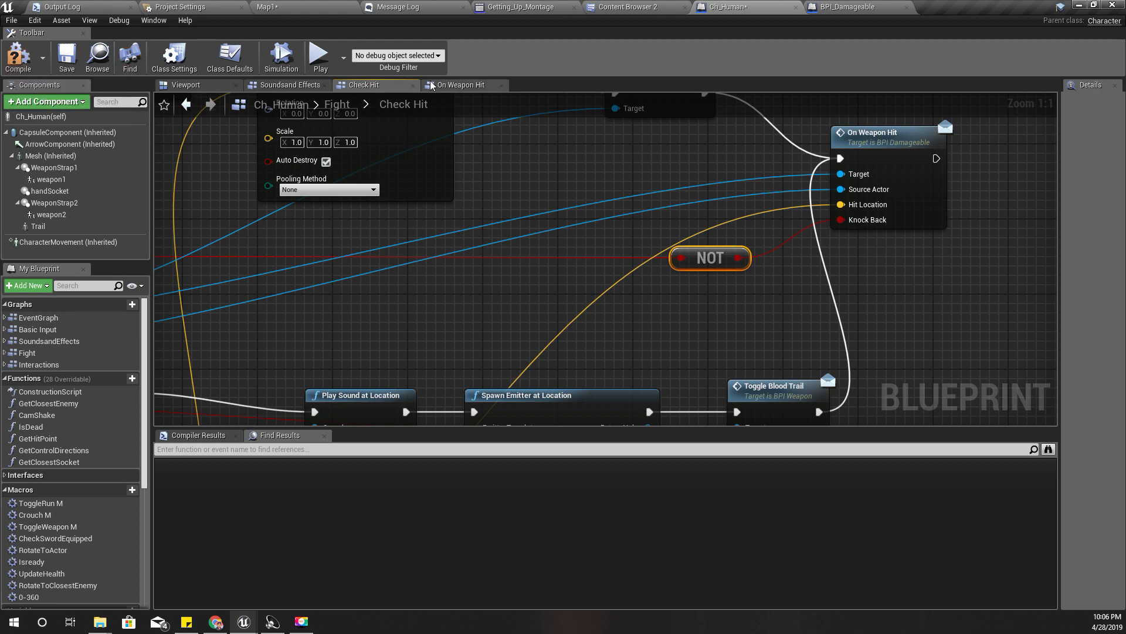
Step: Shift the event, Inputs, Is Enemy, branch and Team nodes left to make room
{"action": "left_click", "coordinate": [460, 85]}
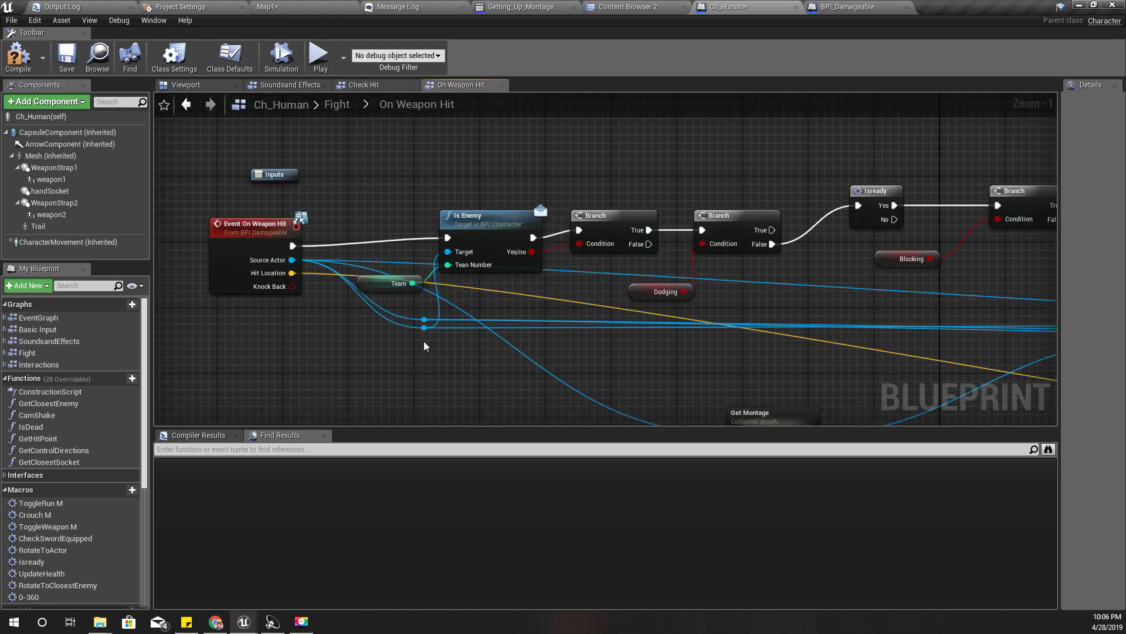
{"action": "right_click_drag", "start_coordinate": [423, 341], "coordinate": [317, 292]}
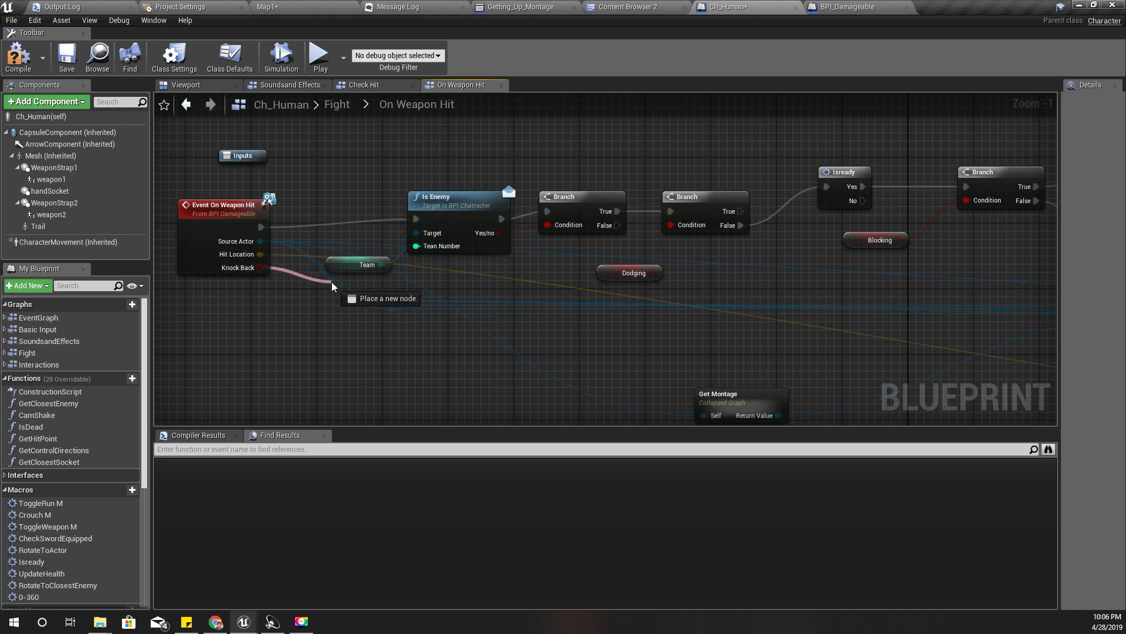
{"action": "left_click_drag", "start_coordinate": [257, 264], "coordinate": [332, 282]}
{"action": "right_click_drag", "start_coordinate": [811, 146], "coordinate": [594, 212]}
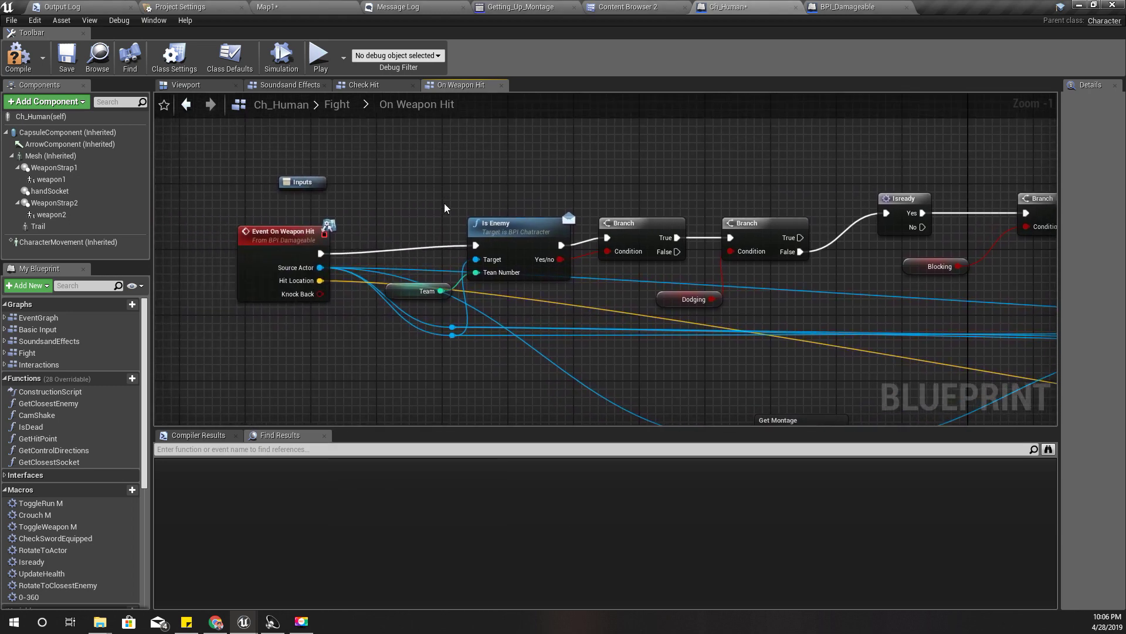
{"action": "left_click_drag", "start_coordinate": [444, 209], "coordinate": [754, 373]}
{"action": "left_click_drag", "start_coordinate": [773, 225], "coordinate": [732, 217]}
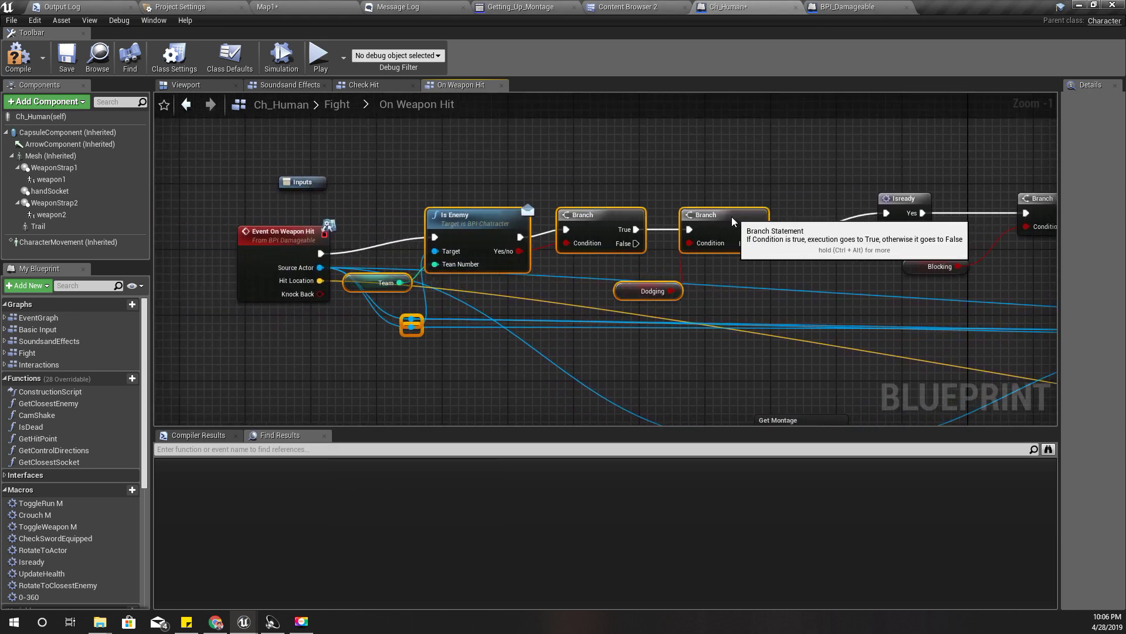
{"action": "left_click_drag", "start_coordinate": [240, 171], "coordinate": [731, 356]}
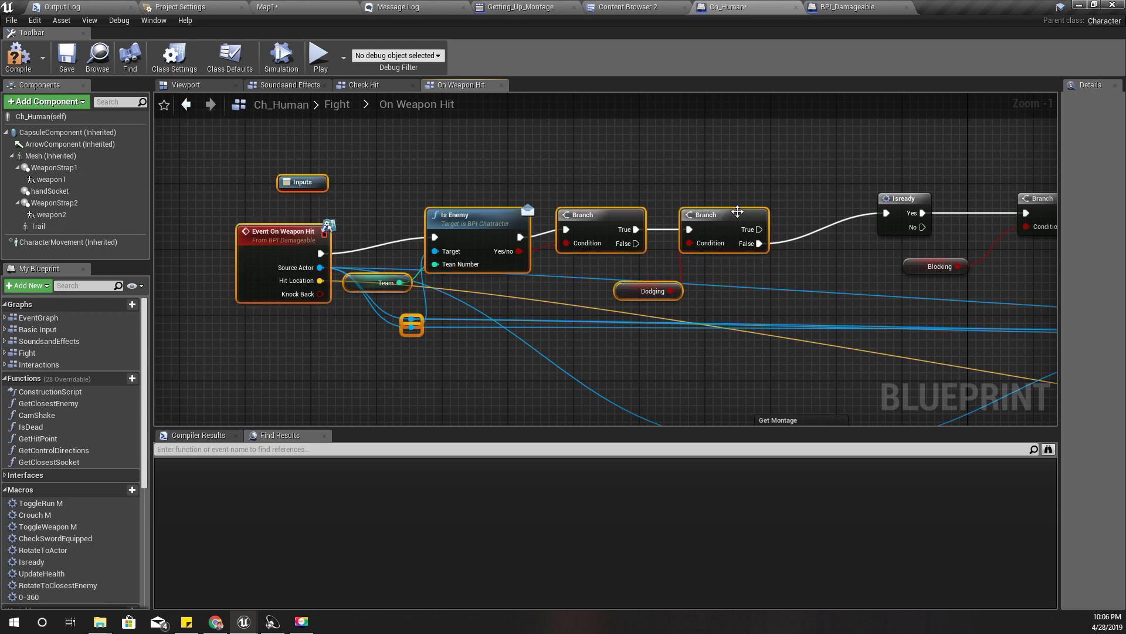
{"action": "left_click_drag", "start_coordinate": [737, 211], "coordinate": [633, 211]}
{"action": "left_click", "coordinate": [445, 165]}
{"action": "right_click_drag", "start_coordinate": [454, 156], "coordinate": [487, 161]}
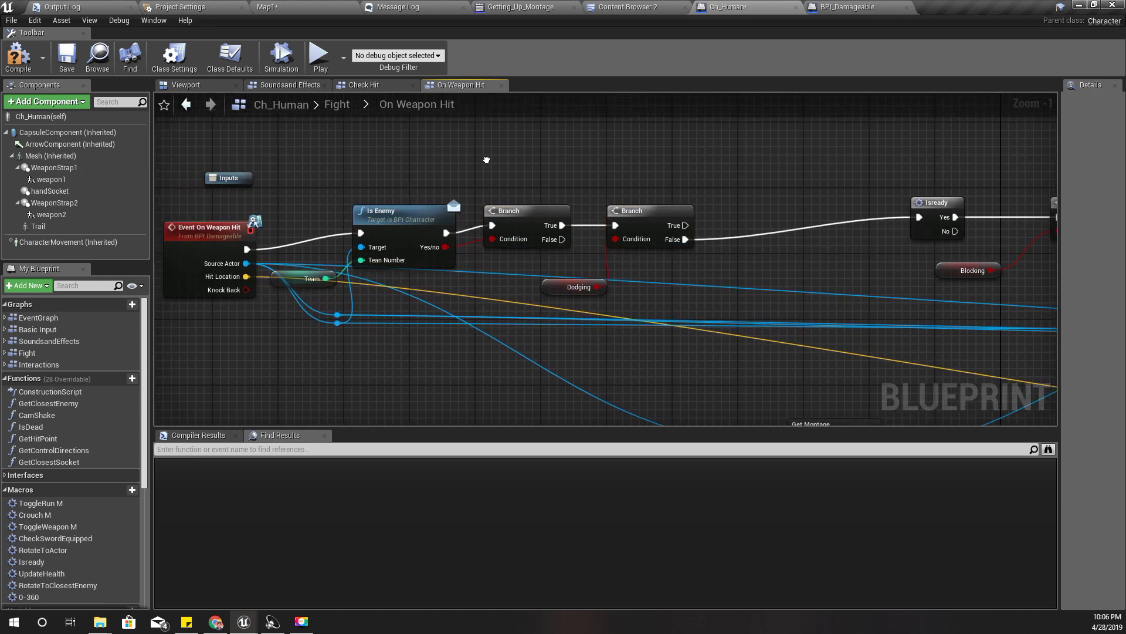
Step: Add a new Branch on the second Branch's False output, conditioned on Knock Back
{"action": "left_click_drag", "start_coordinate": [242, 294], "coordinate": [397, 377]}
{"action": "right_click_drag", "start_coordinate": [800, 255], "coordinate": [702, 293]}
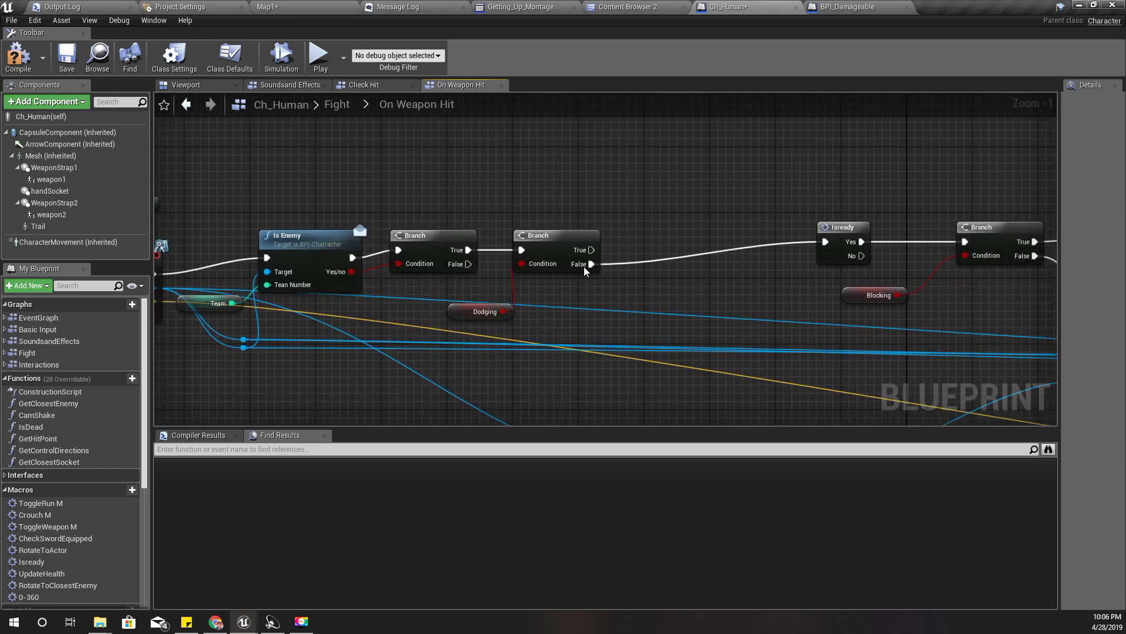
{"action": "left_click_drag", "start_coordinate": [584, 265], "coordinate": [634, 261]}
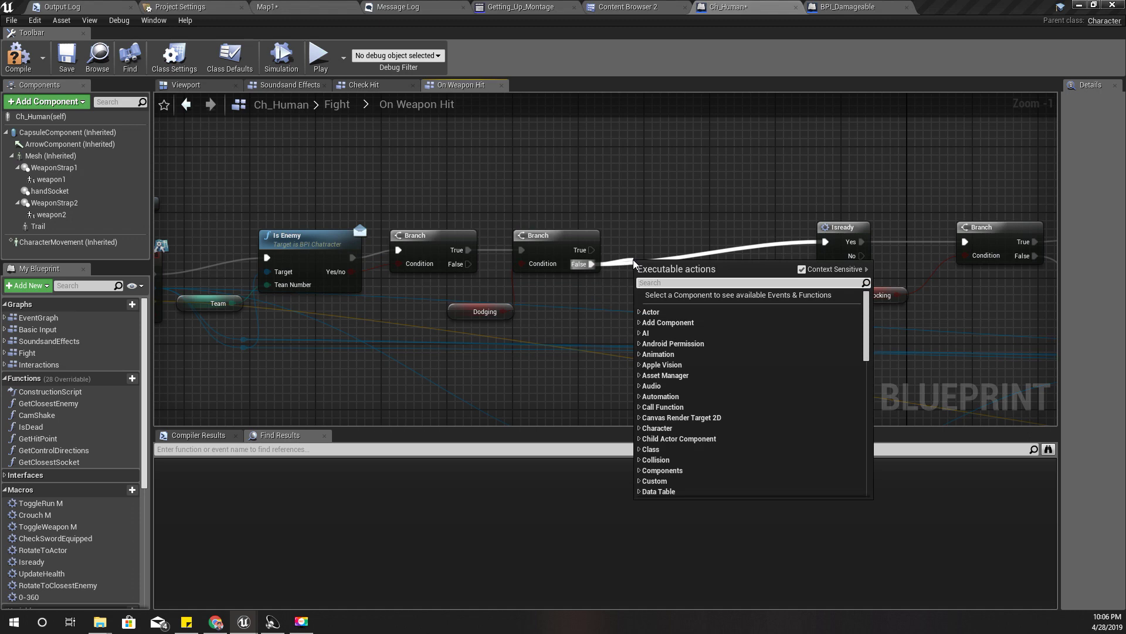
{"action": "type", "text": "br"}
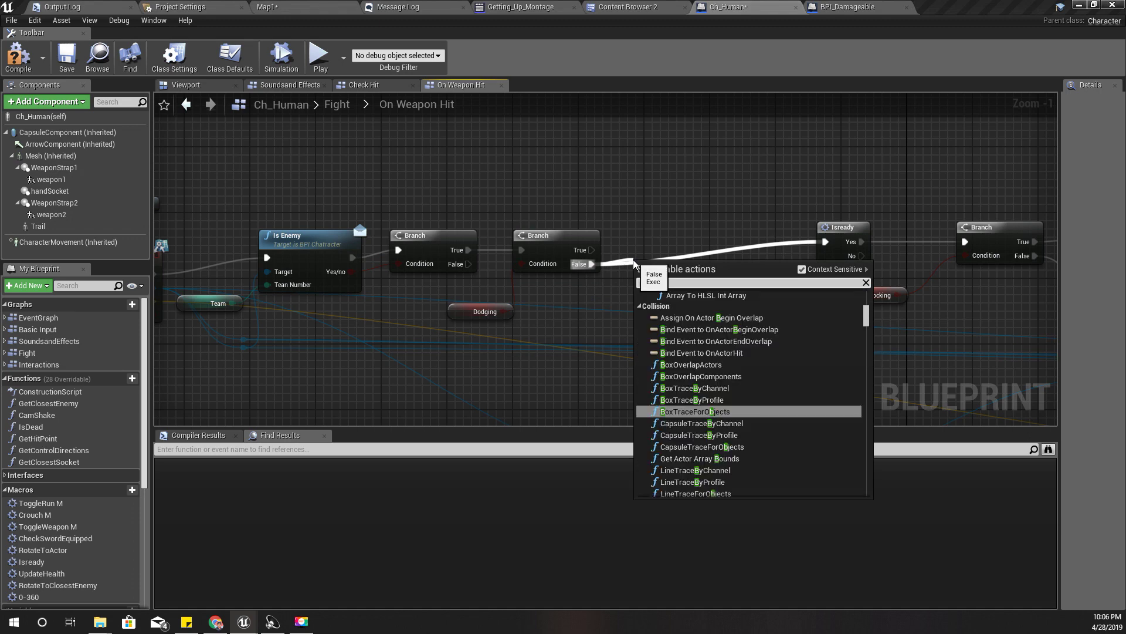
{"action": "type", "text": "an"}
{"action": "key", "text": "Return"}
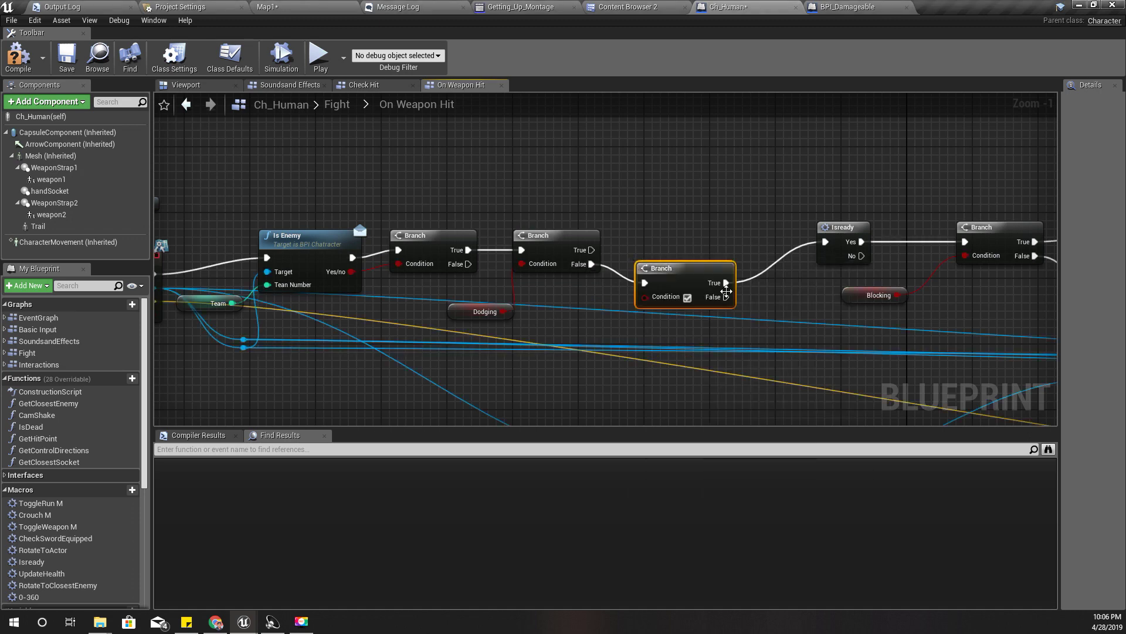
{"action": "right_click_drag", "start_coordinate": [298, 281], "coordinate": [489, 244]}
{"action": "left_click_drag", "start_coordinate": [334, 278], "coordinate": [829, 260]}
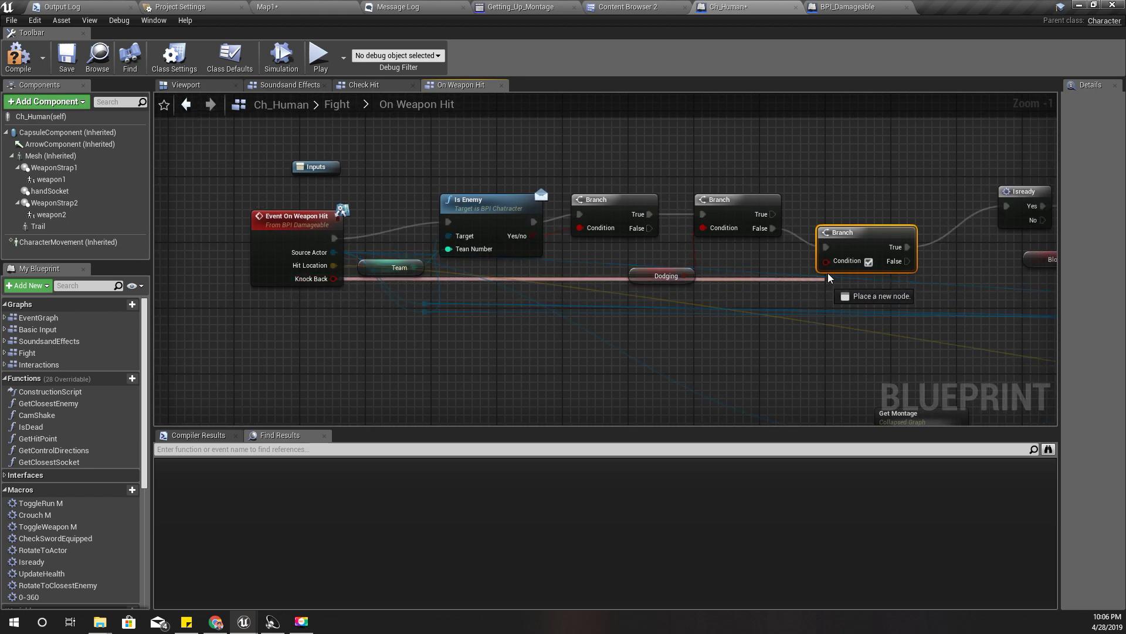
Step: Break the new Branch's True link to Isready and route its False output there
{"action": "mouse_move", "coordinate": [963, 251]}
{"action": "right_mouse_down"}
{"action": "mouse_move", "coordinate": [752, 248]}
{"action": "mouse_move", "coordinate": [937, 228]}
{"action": "mouse_move", "coordinate": [543, 274]}
{"action": "right_mouse_up"}
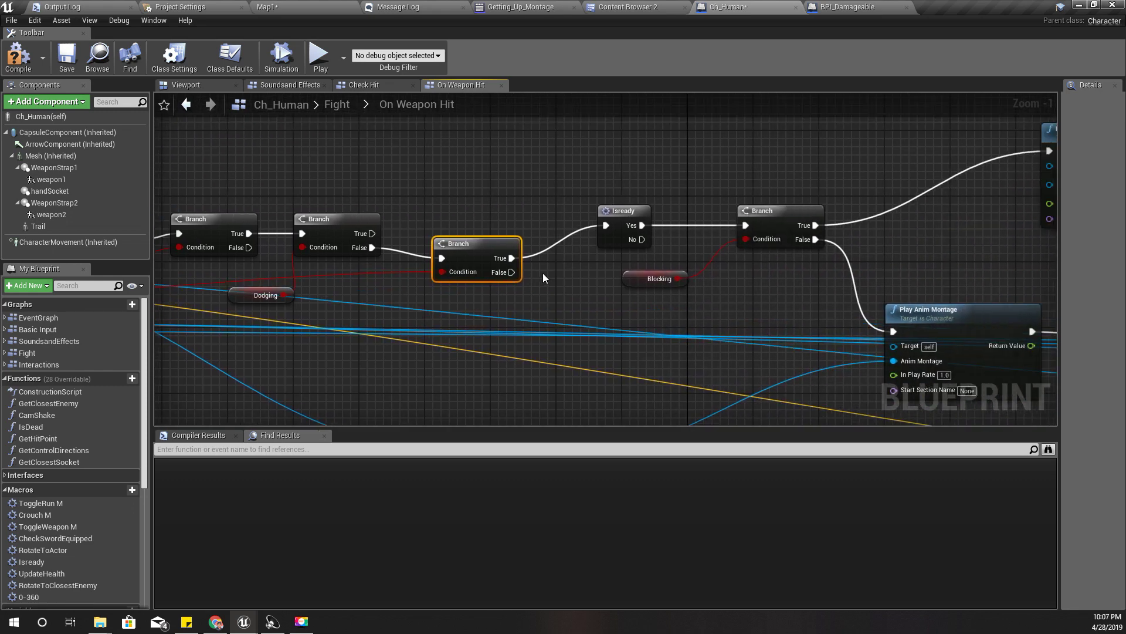
{"action": "right_click", "coordinate": [517, 257]}
{"action": "left_click", "coordinate": [543, 284]}
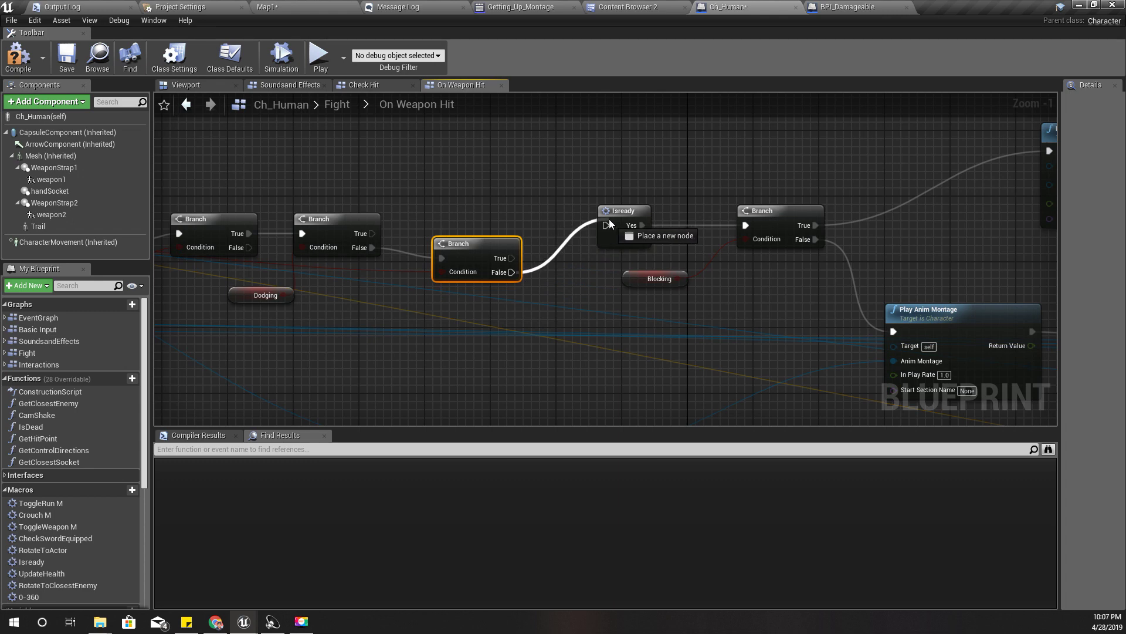
{"action": "left_click_drag", "start_coordinate": [512, 272], "coordinate": [606, 226]}
{"action": "right_click_drag", "start_coordinate": [621, 168], "coordinate": [616, 227]}
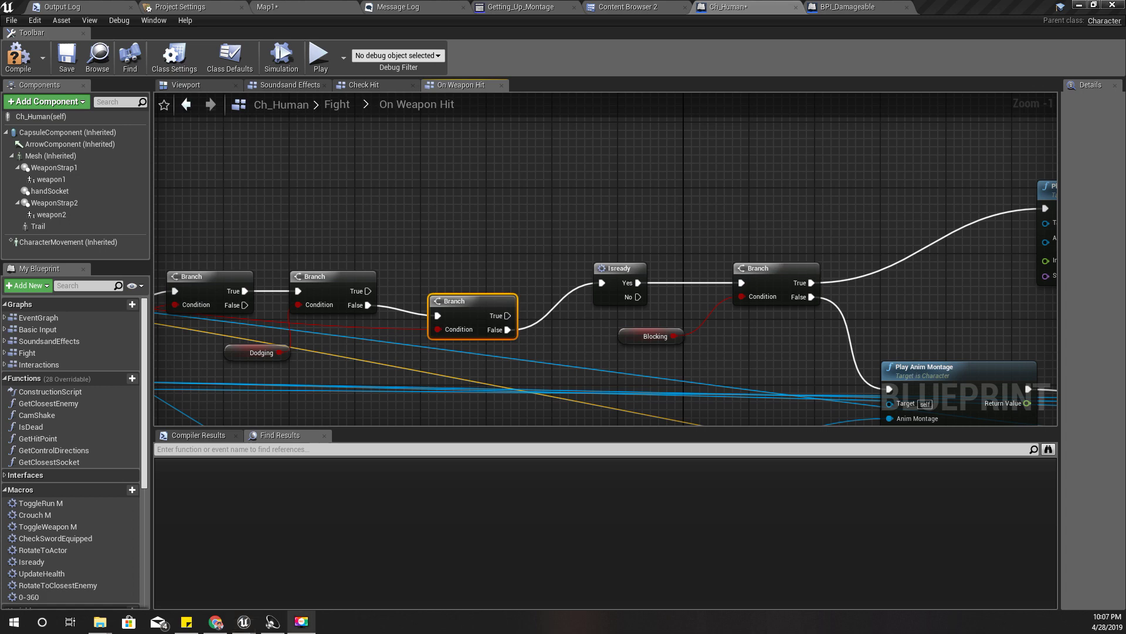
{"action": "right_click_drag", "start_coordinate": [430, 233], "coordinate": [413, 250]}
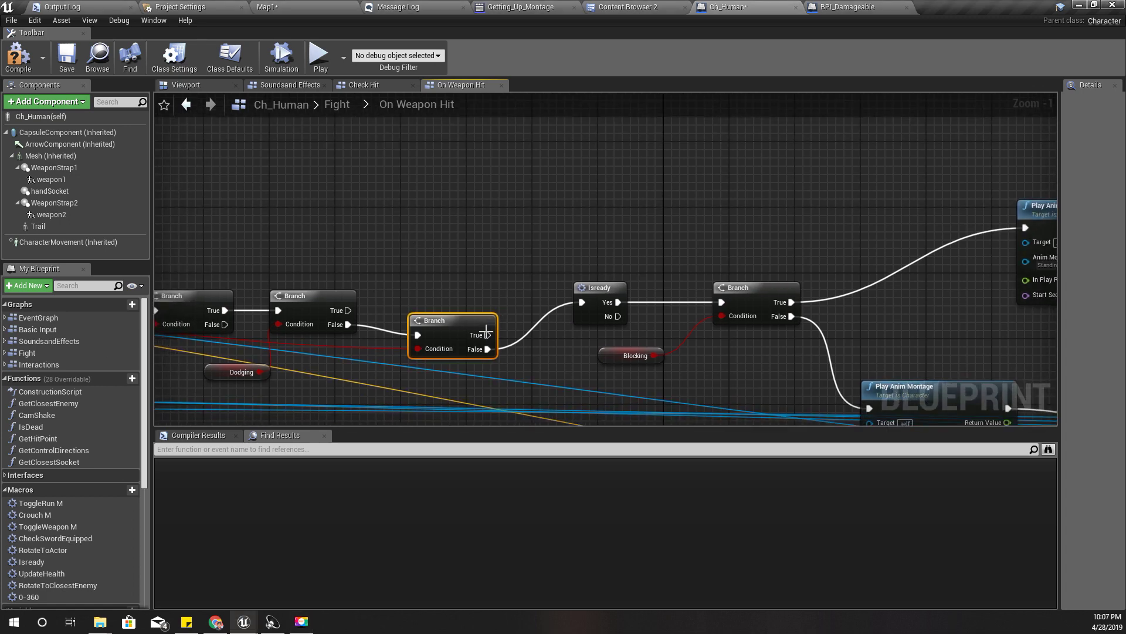
{"action": "left_click_drag", "start_coordinate": [484, 333], "coordinate": [565, 272]}
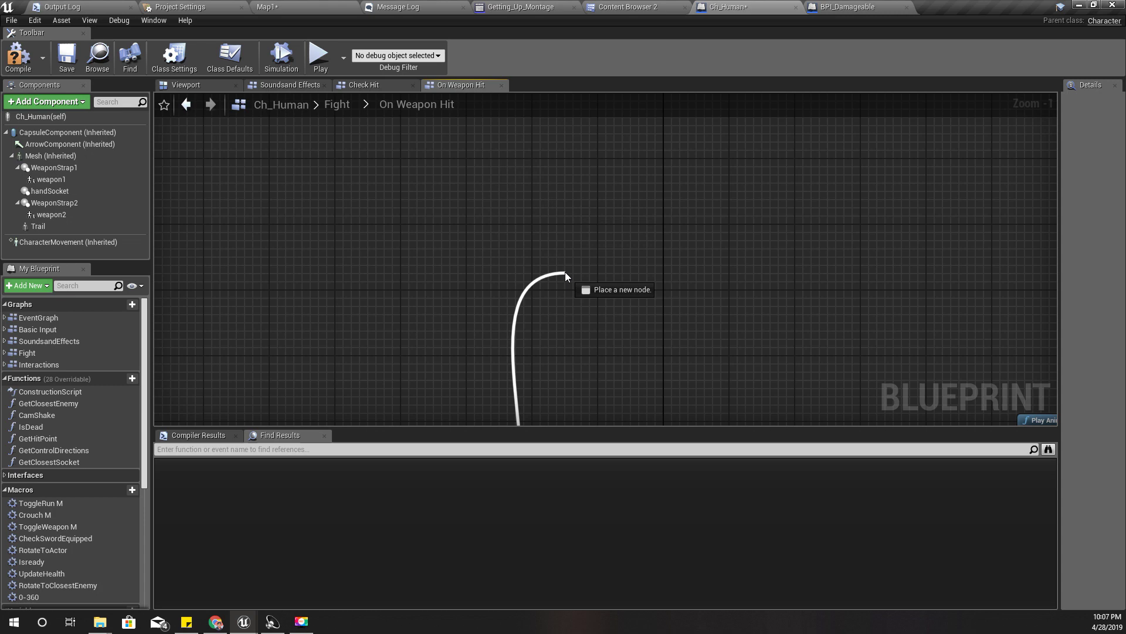
{"action": "type", "text": "play"}
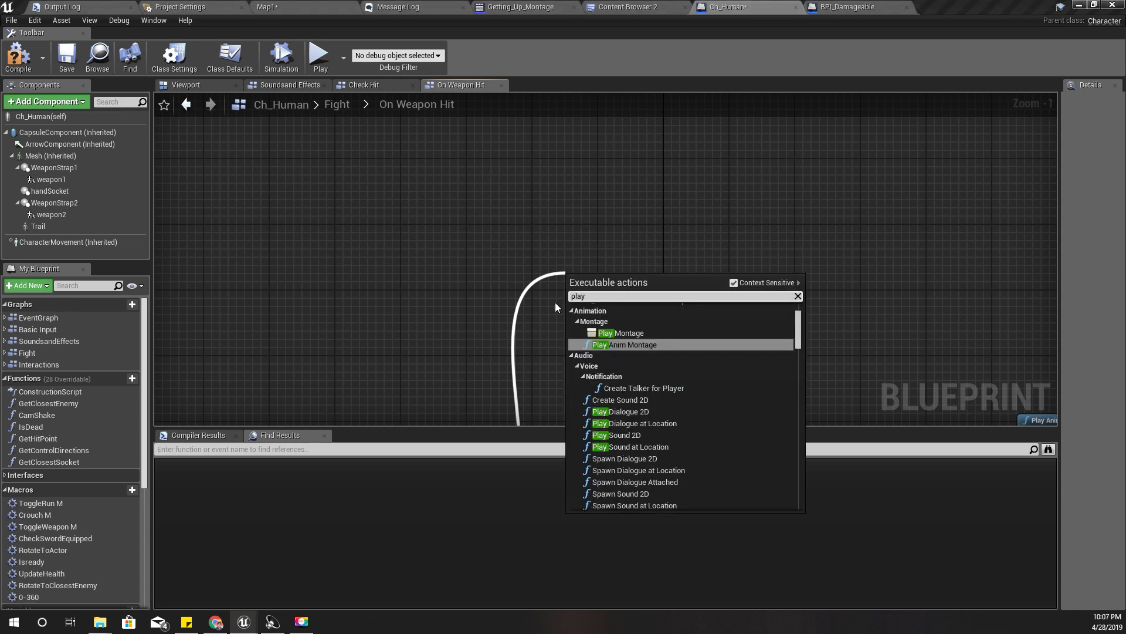
{"action": "type", "text": " mon"}
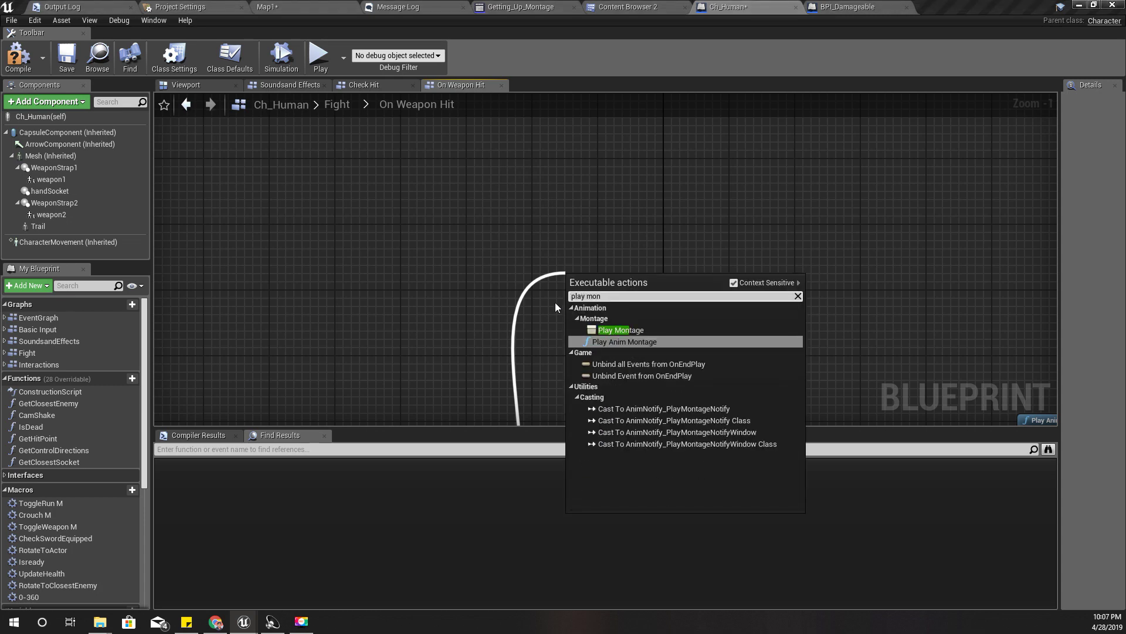
Step: Add Play Anim Montage on the True path, with Getting_Up_Montage dropped onto its Anim Montage pin
{"action": "key", "text": "Return"}
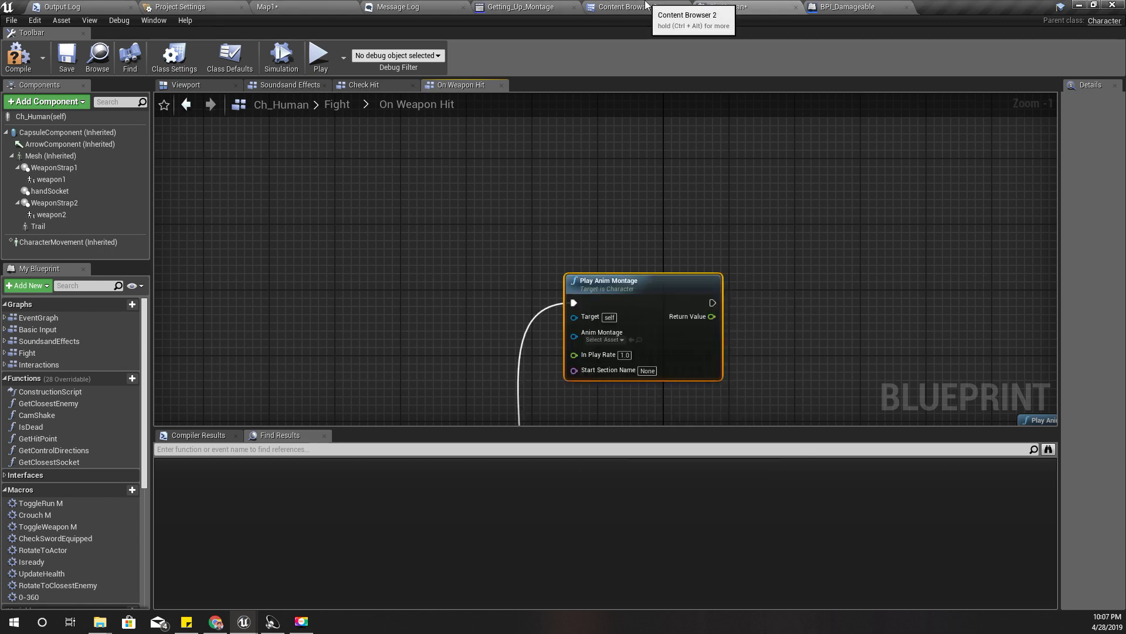
{"action": "left_click", "coordinate": [528, 7]}
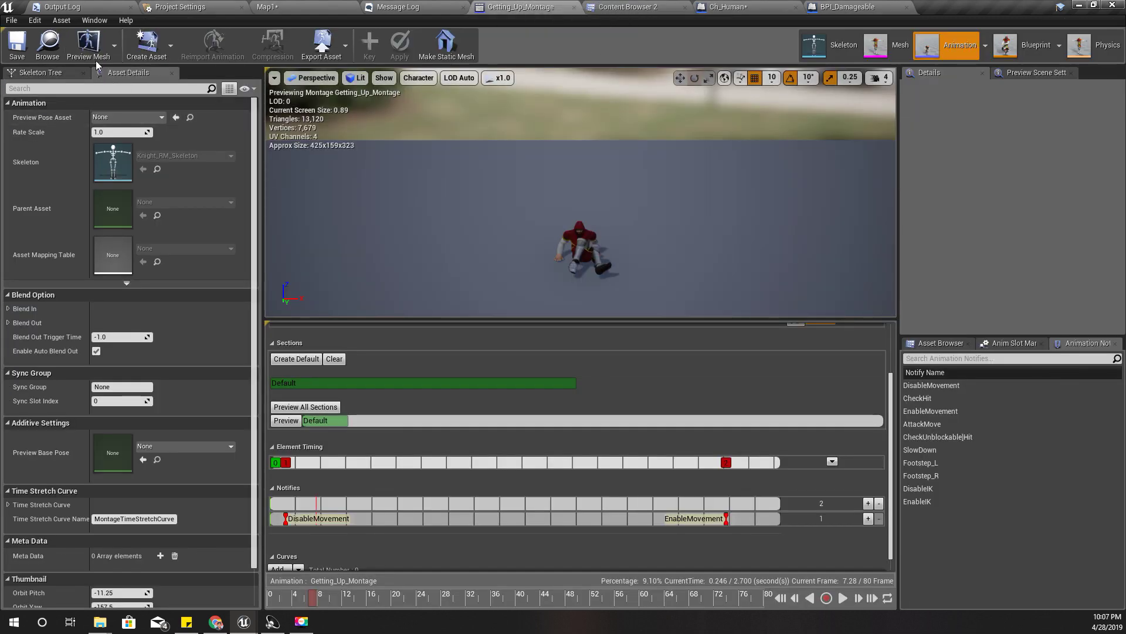
{"action": "left_click", "coordinate": [48, 46]}
{"action": "left_click_drag", "start_coordinate": [419, 78], "coordinate": [724, 6]}
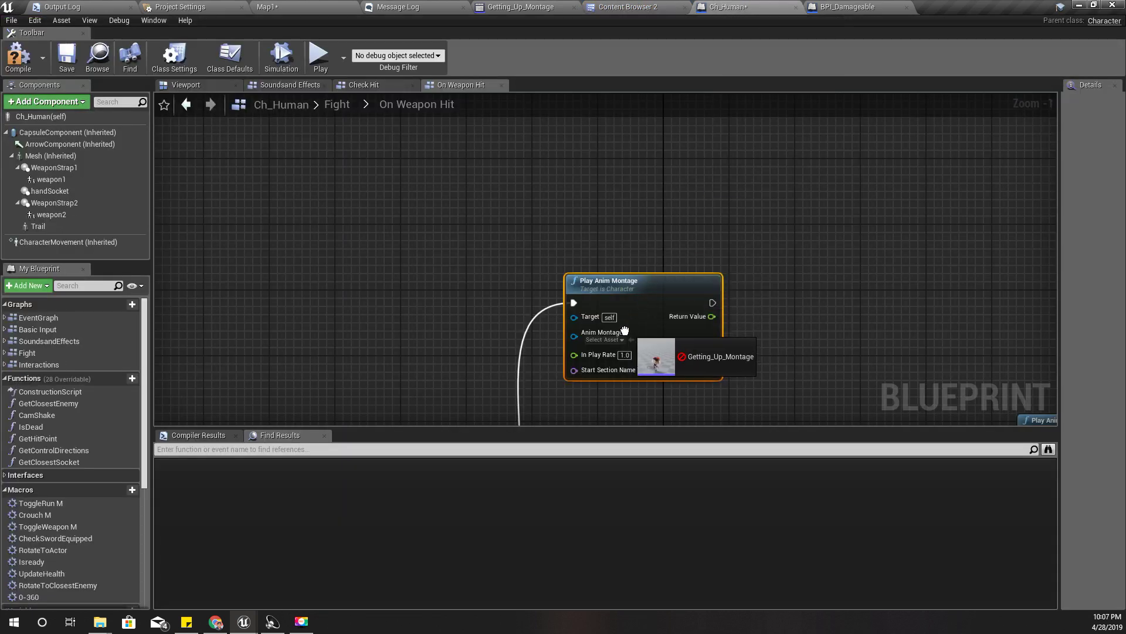
{"action": "left_click_drag", "start_coordinate": [723, 6], "coordinate": [628, 339]}
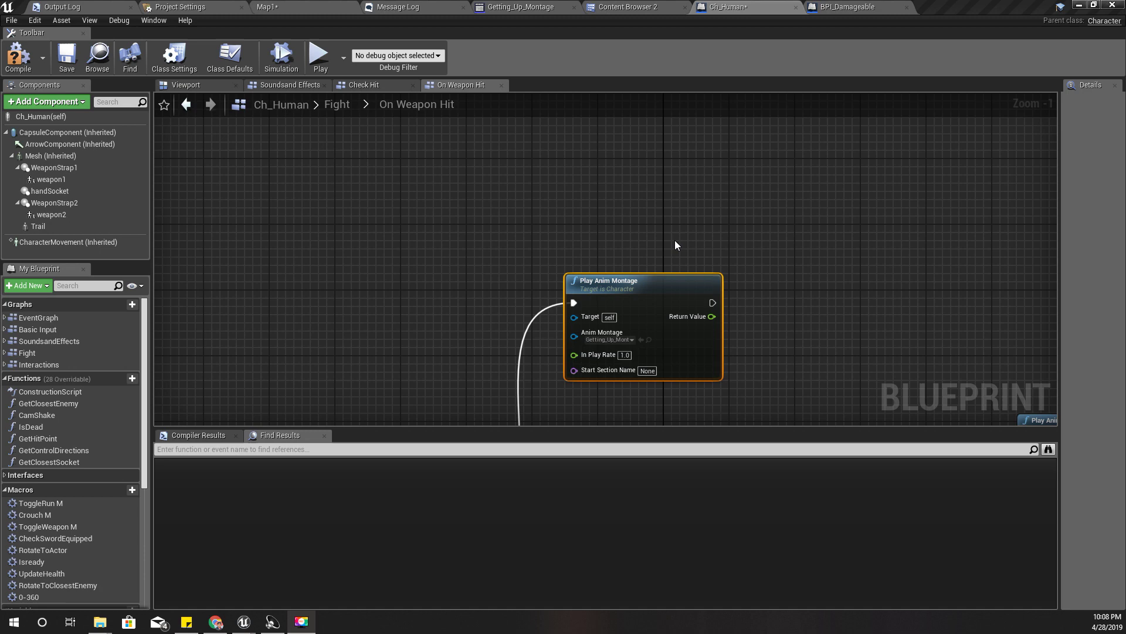
Step: Chain a Move Component To node after Play Anim Montage and arrange both nodes
{"action": "right_click_drag", "start_coordinate": [675, 240], "coordinate": [574, 295]}
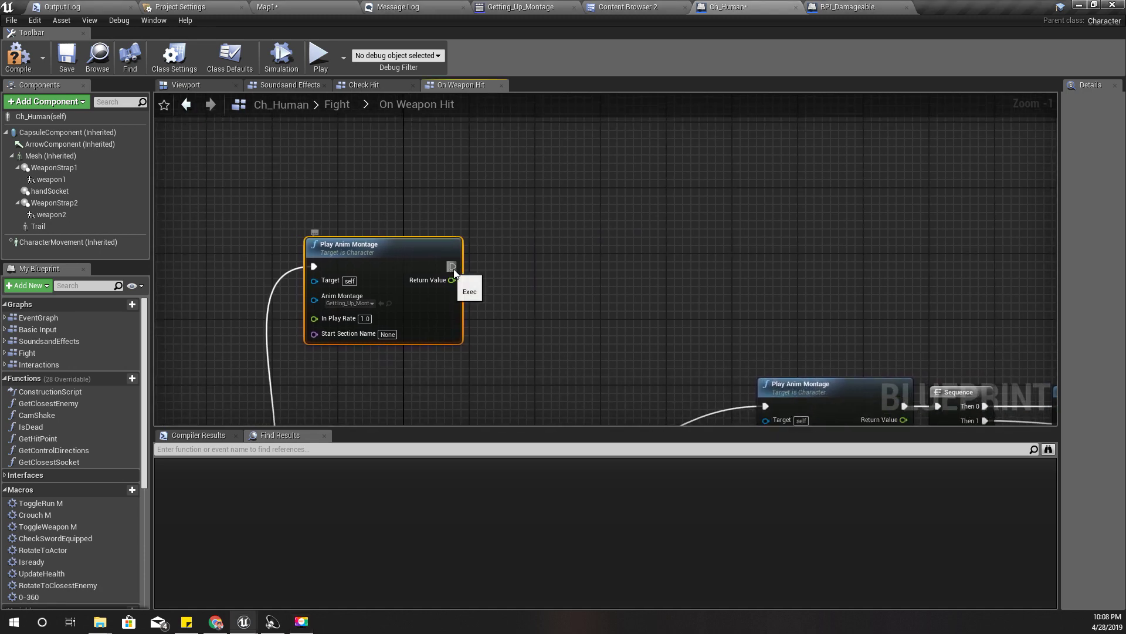
{"action": "left_click_drag", "start_coordinate": [452, 266], "coordinate": [603, 235]}
{"action": "type", "text": "move c"}
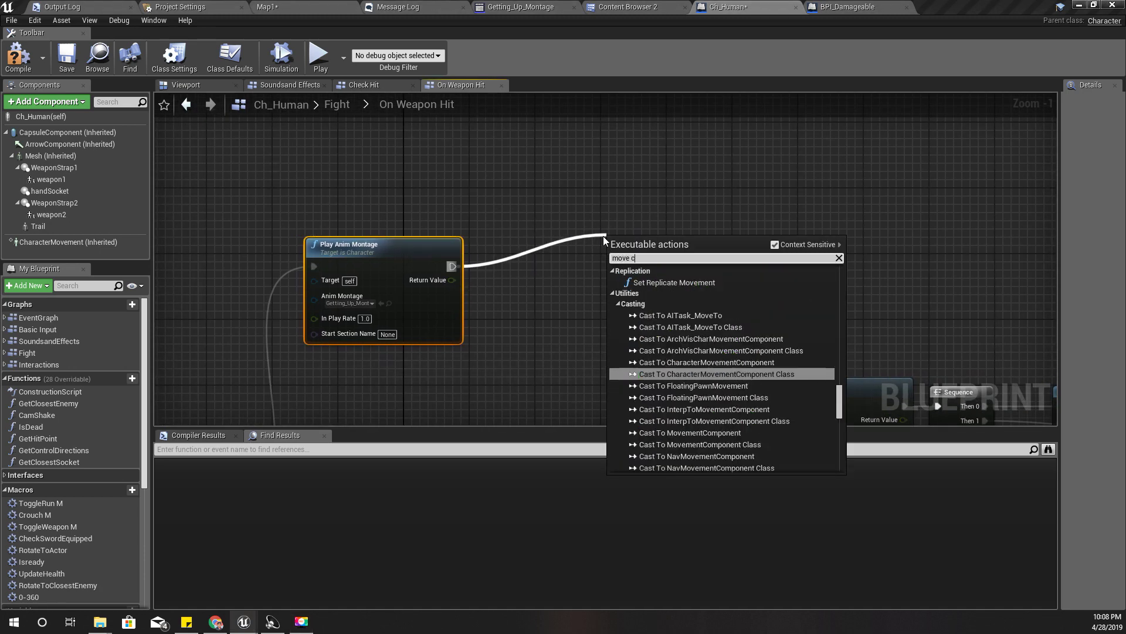
{"action": "type", "text": "om"}
{"action": "key", "text": "Return"}
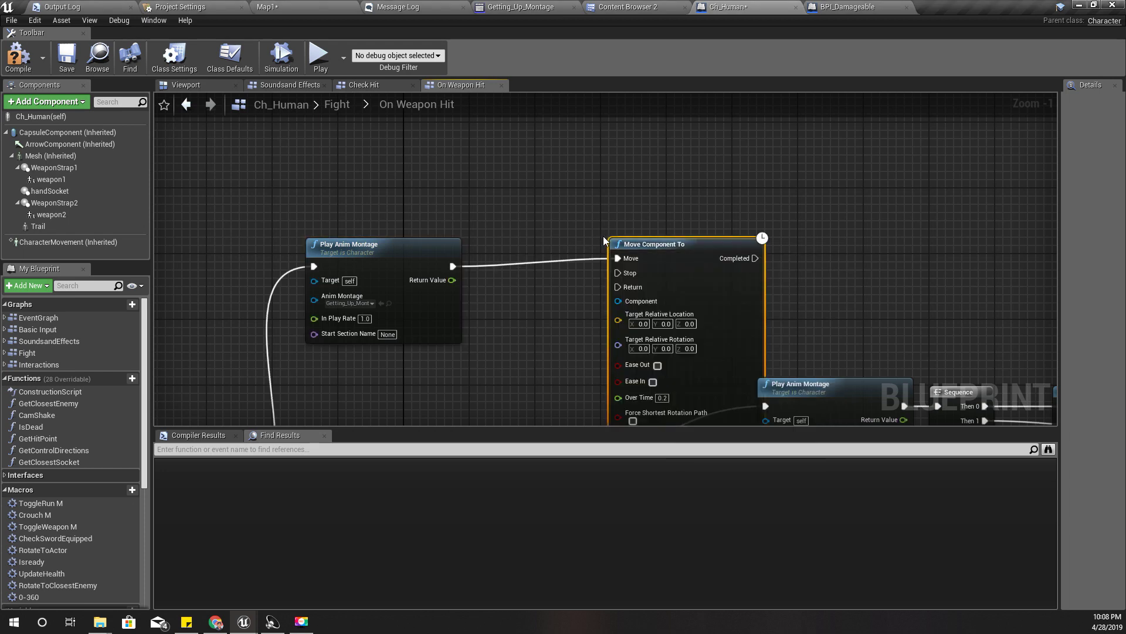
{"action": "right_click_drag", "start_coordinate": [604, 236], "coordinate": [771, 211]}
{"action": "scroll", "coordinate": [771, 210], "scroll_direction": "down", "scroll_amount": 6}
{"action": "scroll", "coordinate": [437, 252], "scroll_direction": "up", "scroll_amount": 2}
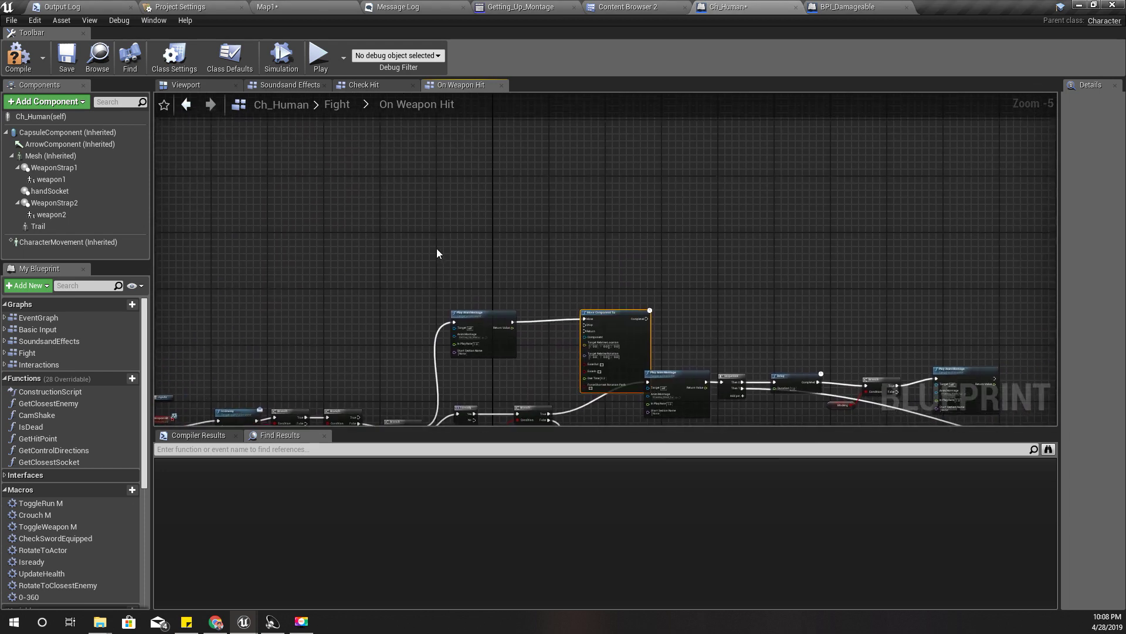
{"action": "left_click_drag", "start_coordinate": [437, 251], "coordinate": [774, 379]}
{"action": "left_click_drag", "start_coordinate": [625, 318], "coordinate": [632, 156]}
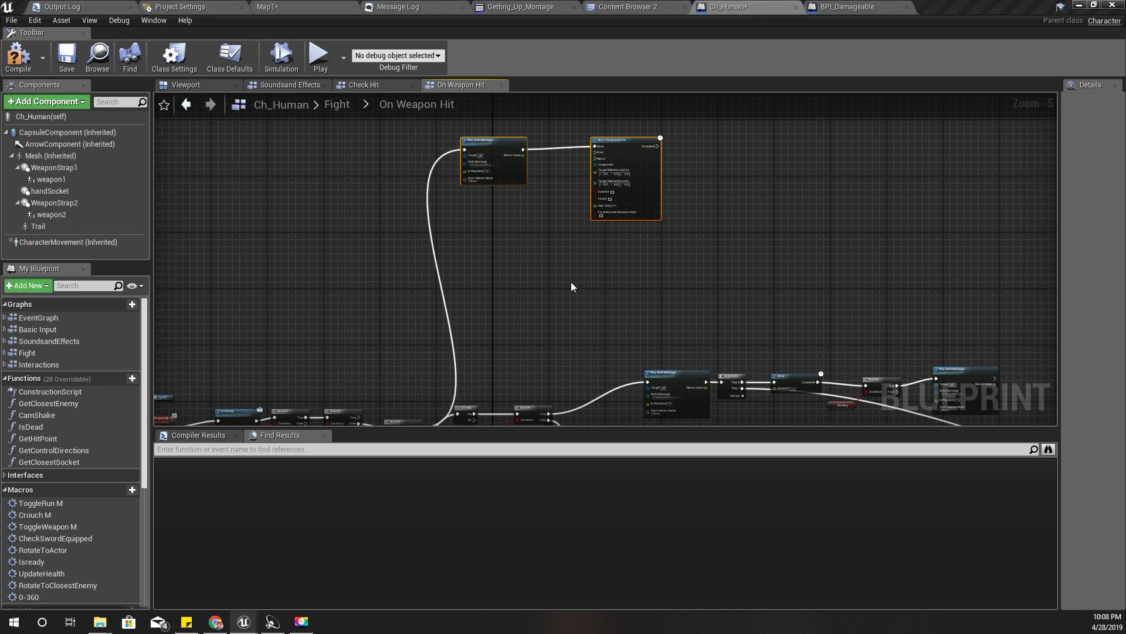
{"action": "scroll", "coordinate": [590, 308], "scroll_direction": "up", "scroll_amount": 1}
{"action": "scroll", "coordinate": [617, 285], "scroll_direction": "up", "scroll_amount": 1}
{"action": "mouse_move", "coordinate": [438, 214]}
{"action": "right_mouse_down"}
{"action": "mouse_move", "coordinate": [690, 194]}
{"action": "mouse_move", "coordinate": [532, 207]}
{"action": "right_mouse_up"}
{"action": "left_click_drag", "start_coordinate": [554, 205], "coordinate": [719, 205]}
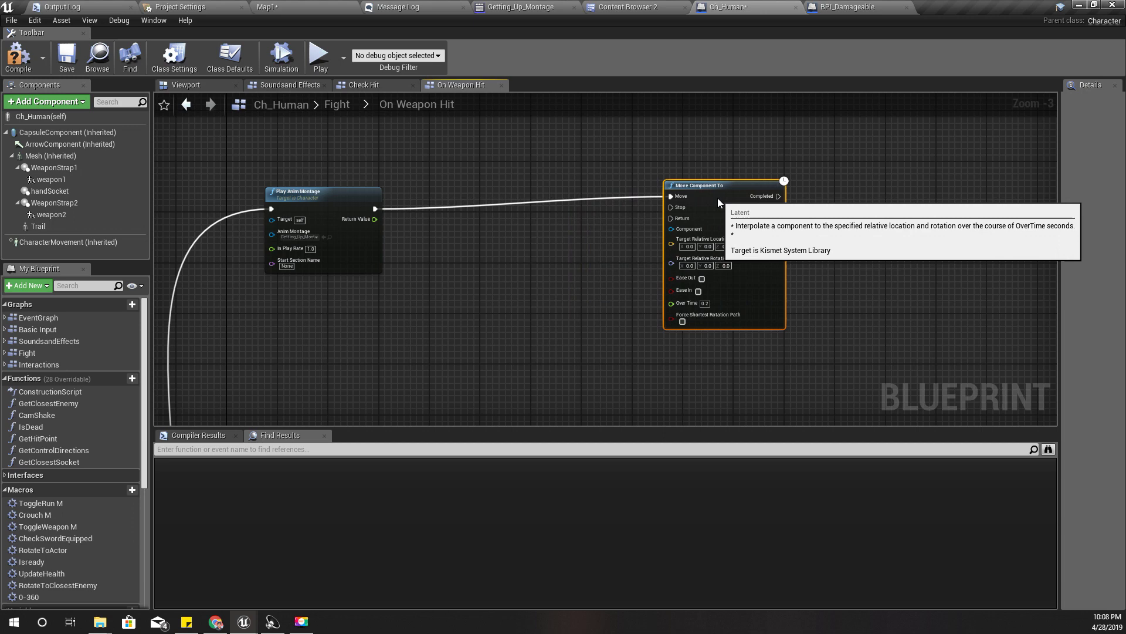
Step: Feed Get Capsule Component into its Component and set Over Time to 0.1
{"action": "left_click_drag", "start_coordinate": [672, 236], "coordinate": [621, 244]}
{"action": "type", "text": "cap"}
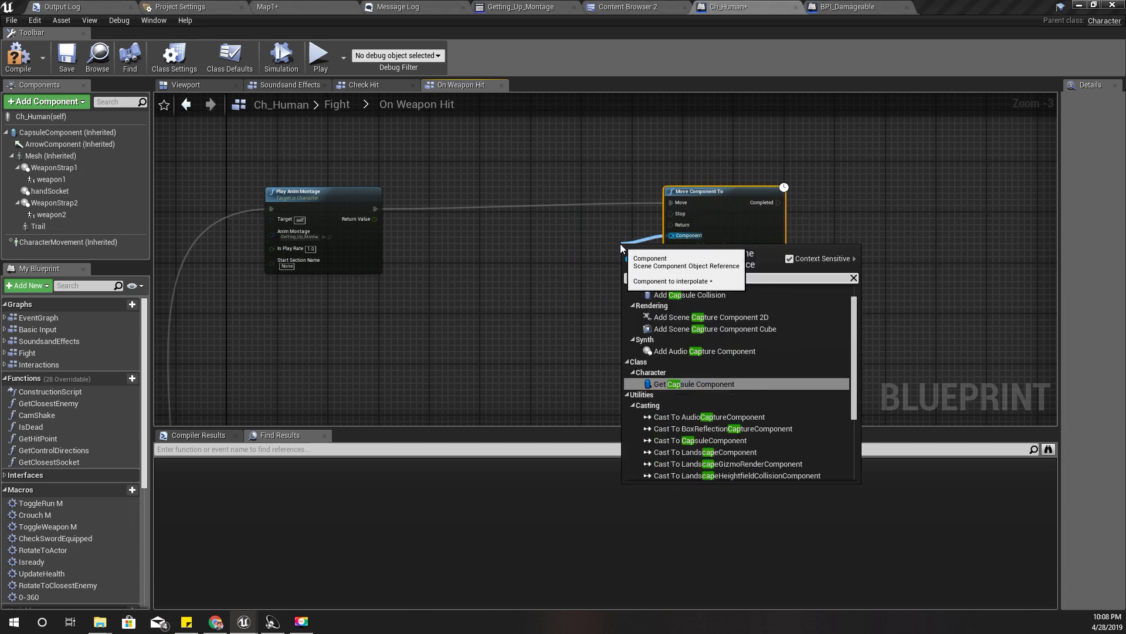
{"action": "type", "text": "sule"}
{"action": "key", "text": "Return"}
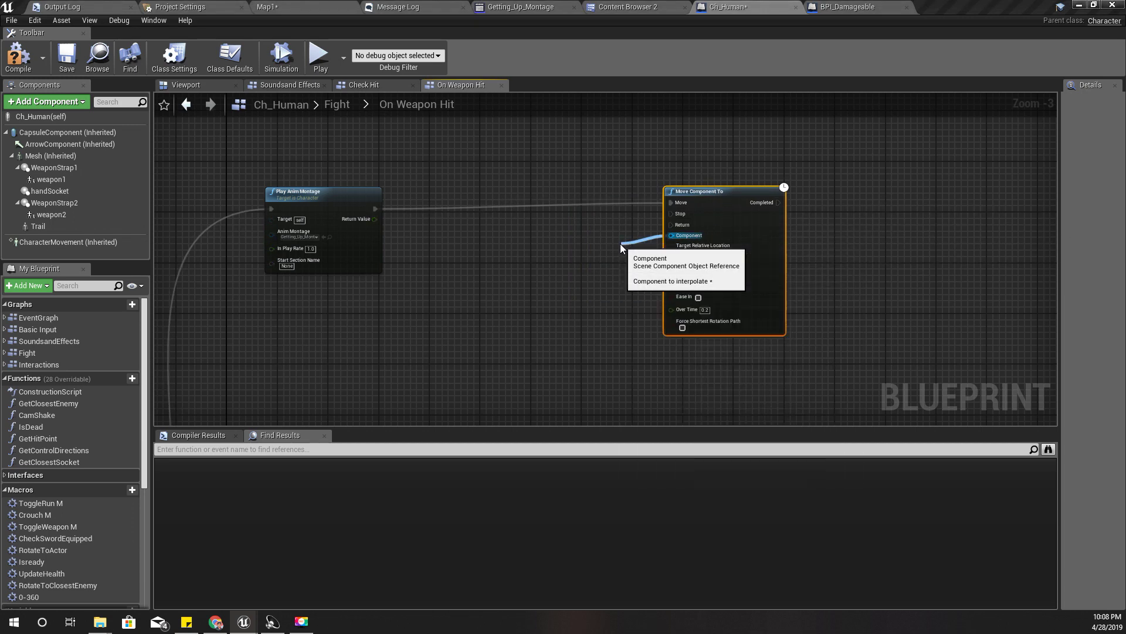
{"action": "left_click_drag", "start_coordinate": [631, 251], "coordinate": [567, 238]}
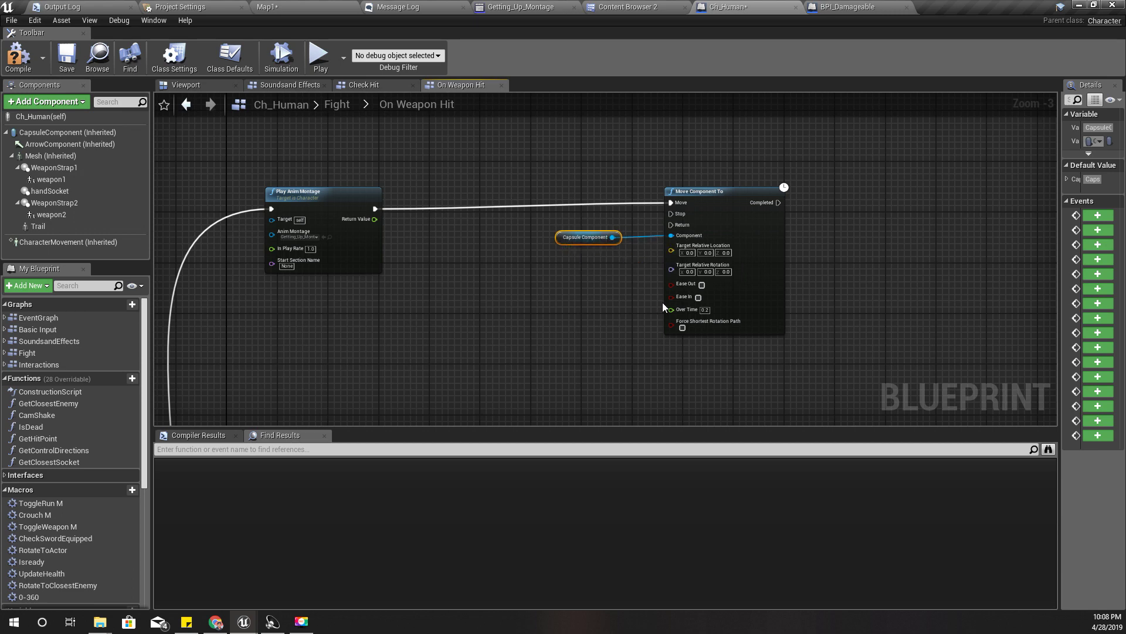
{"action": "scroll", "coordinate": [663, 302], "scroll_direction": "up", "scroll_amount": 3}
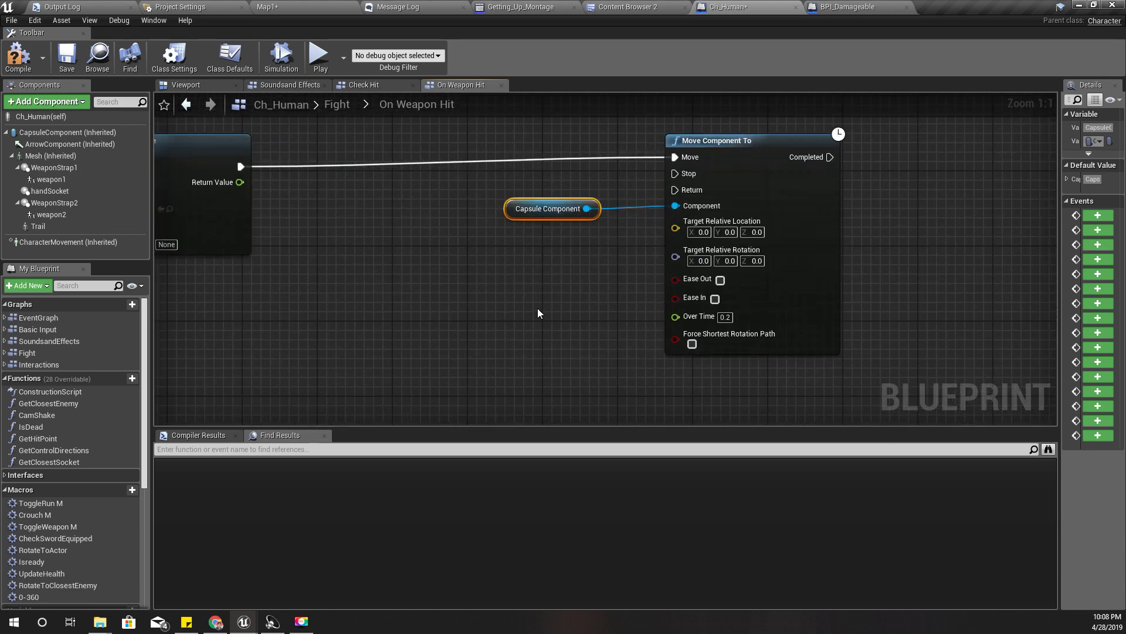
{"action": "right_click_drag", "start_coordinate": [494, 310], "coordinate": [515, 284]}
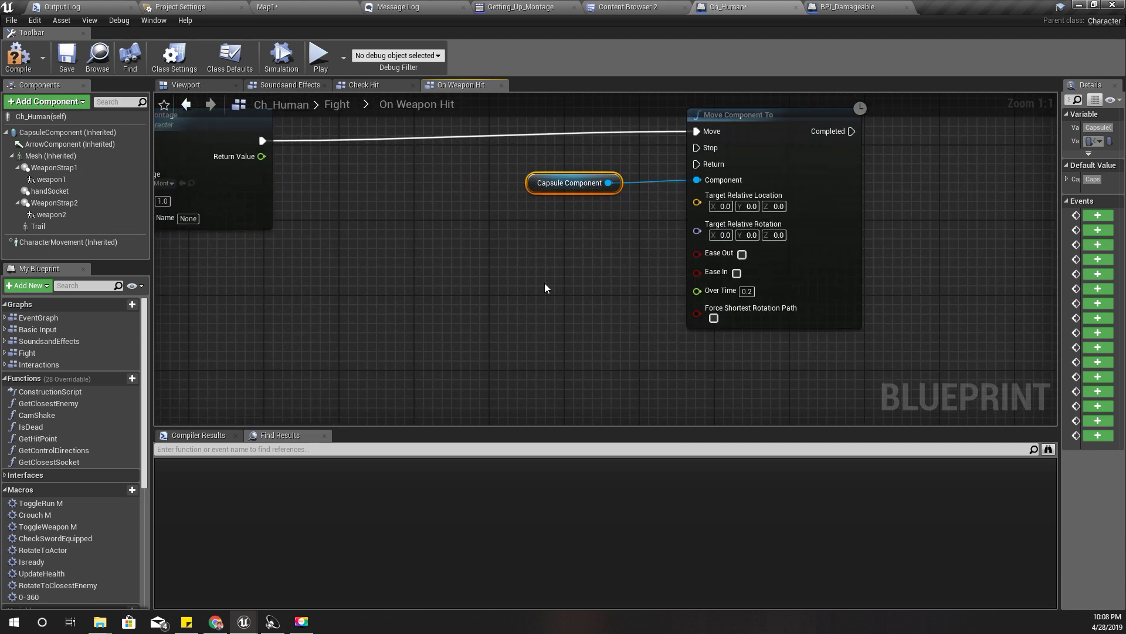
{"action": "left_click", "coordinate": [747, 290]}
{"action": "type", "text": "0.1"}
{"action": "key", "text": "Return"}
{"action": "scroll", "coordinate": [406, 266], "scroll_direction": "down", "scroll_amount": 1}
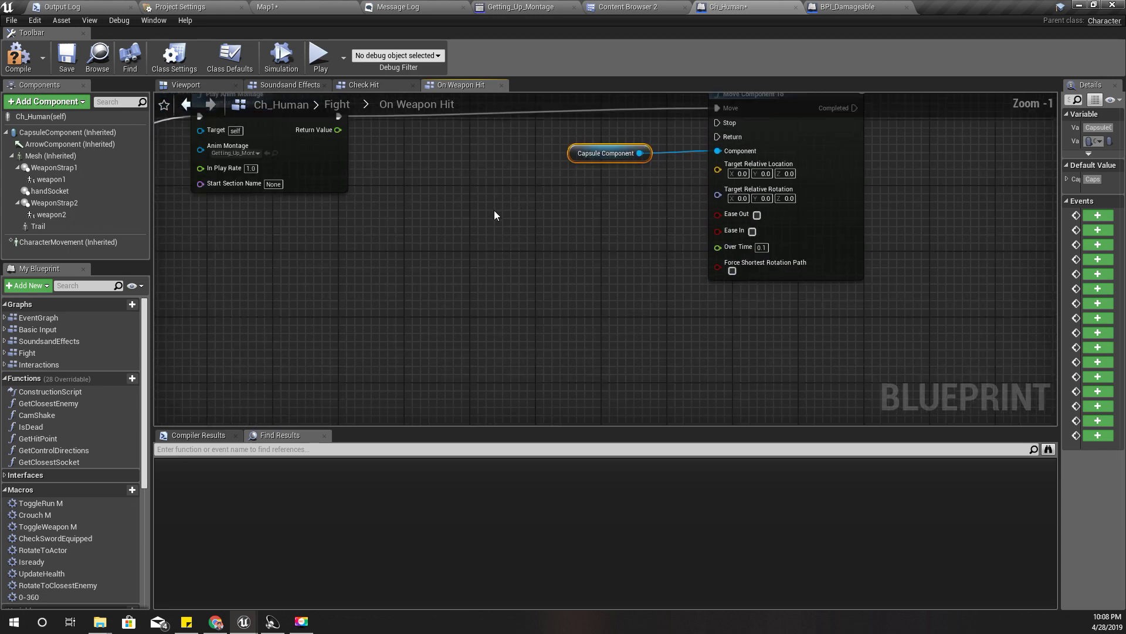
{"action": "right_click_drag", "start_coordinate": [476, 213], "coordinate": [490, 239]}
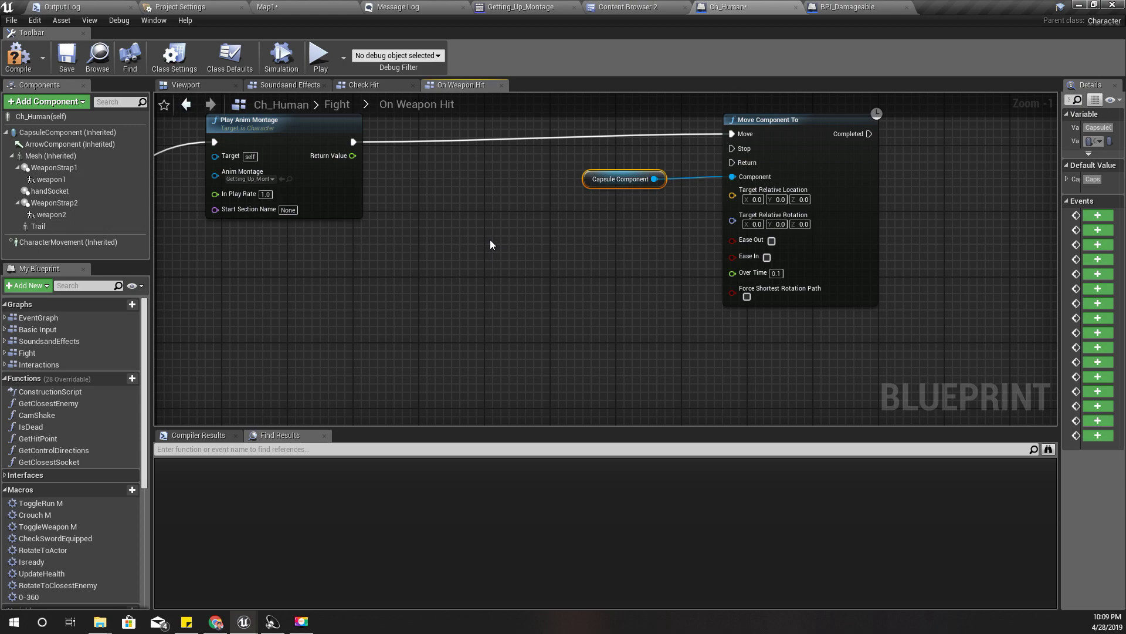
{"action": "scroll", "coordinate": [485, 245], "scroll_direction": "down", "scroll_amount": 4}
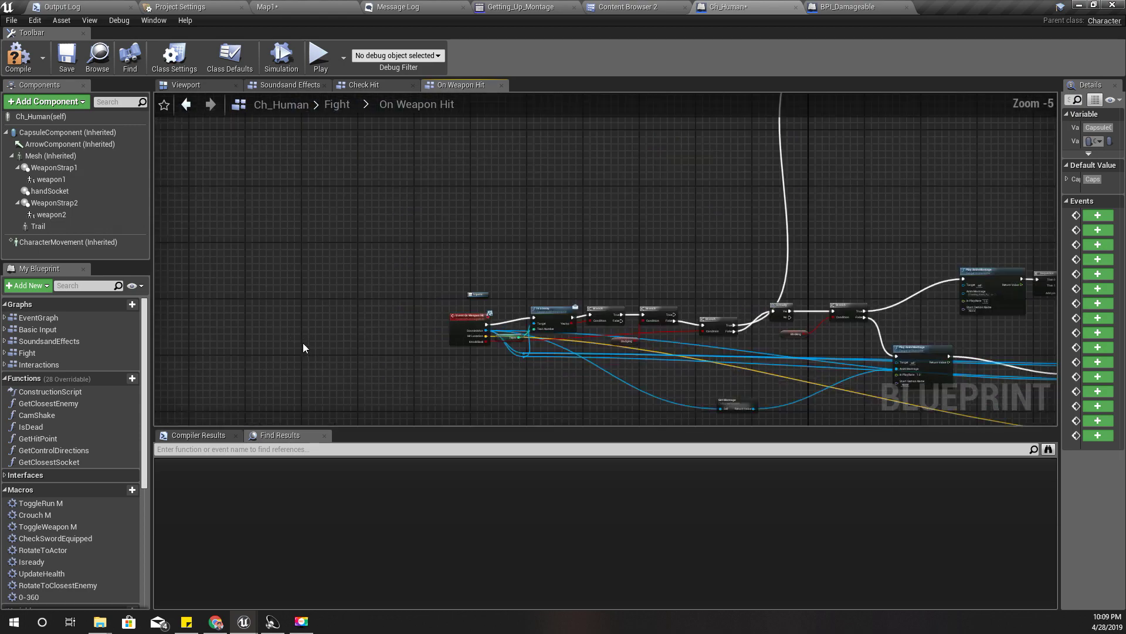
{"action": "scroll", "coordinate": [457, 334], "scroll_direction": "up", "scroll_amount": 4}
Step: Add GetActorLocation from Source Actor and a self GetActorLocation, then move both left
{"action": "mouse_move", "coordinate": [509, 288]}
{"action": "left_mouse_down"}
{"action": "mouse_move", "coordinate": [670, 232]}
{"action": "mouse_move", "coordinate": [727, 430]}
{"action": "left_mouse_up"}
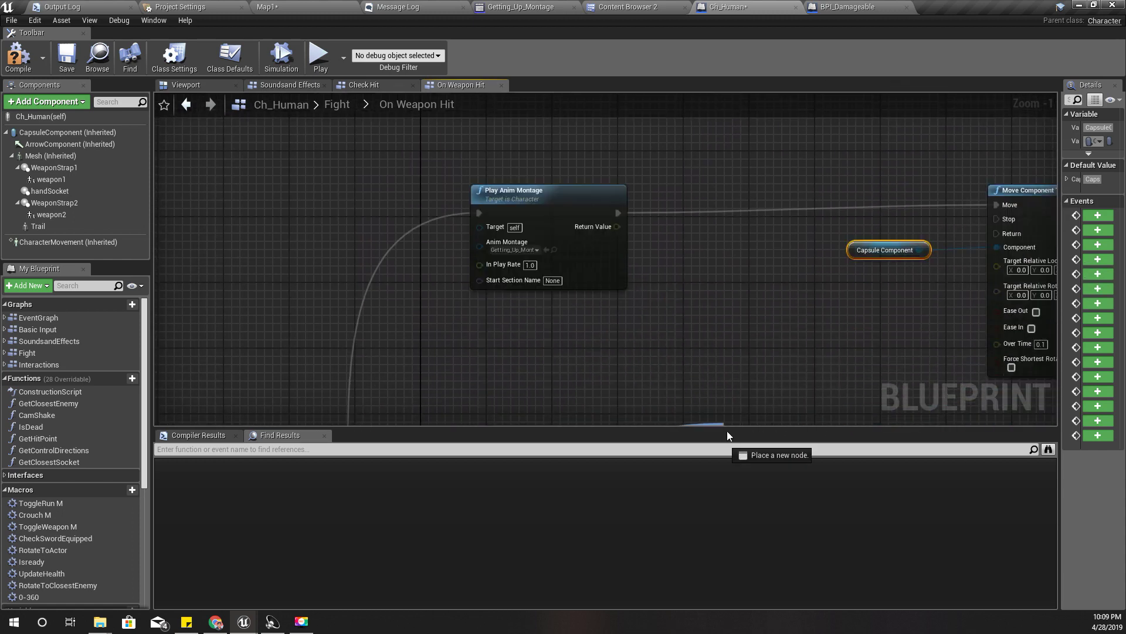
{"action": "left_click_drag", "start_coordinate": [727, 430], "coordinate": [669, 260]}
{"action": "type", "text": "ge"}
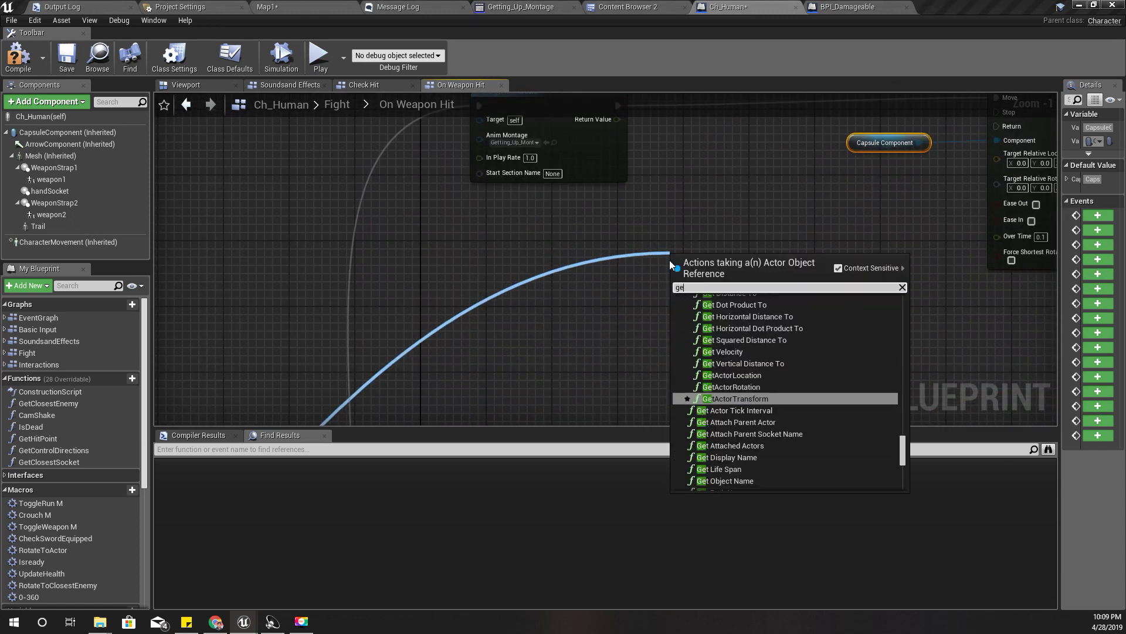
{"action": "type", "text": "t locatio"}
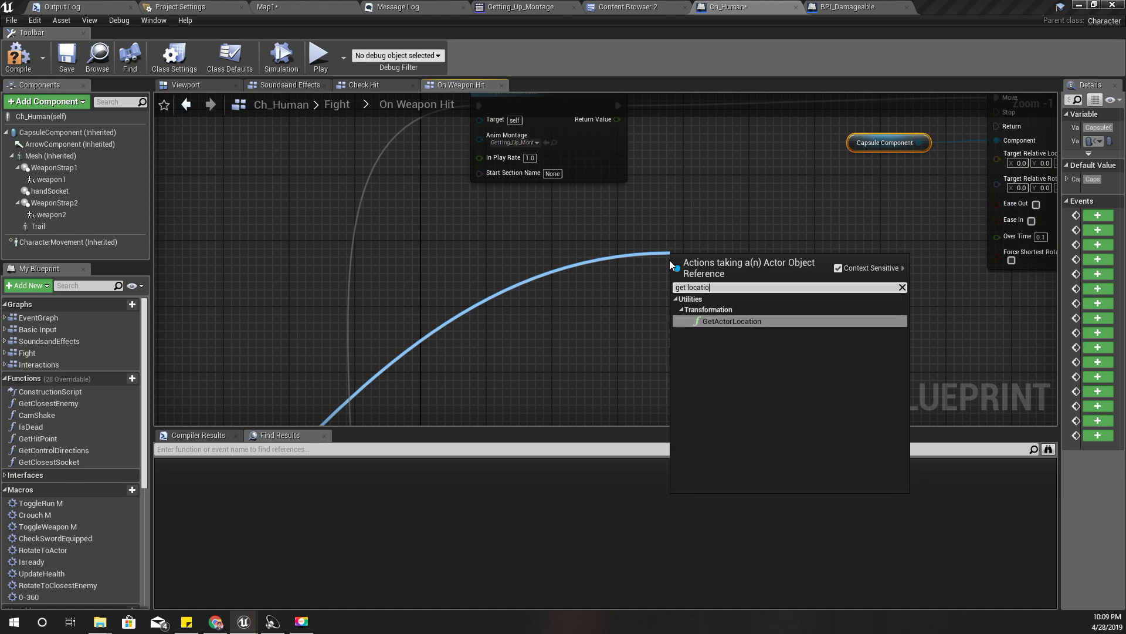
{"action": "key", "text": "Return"}
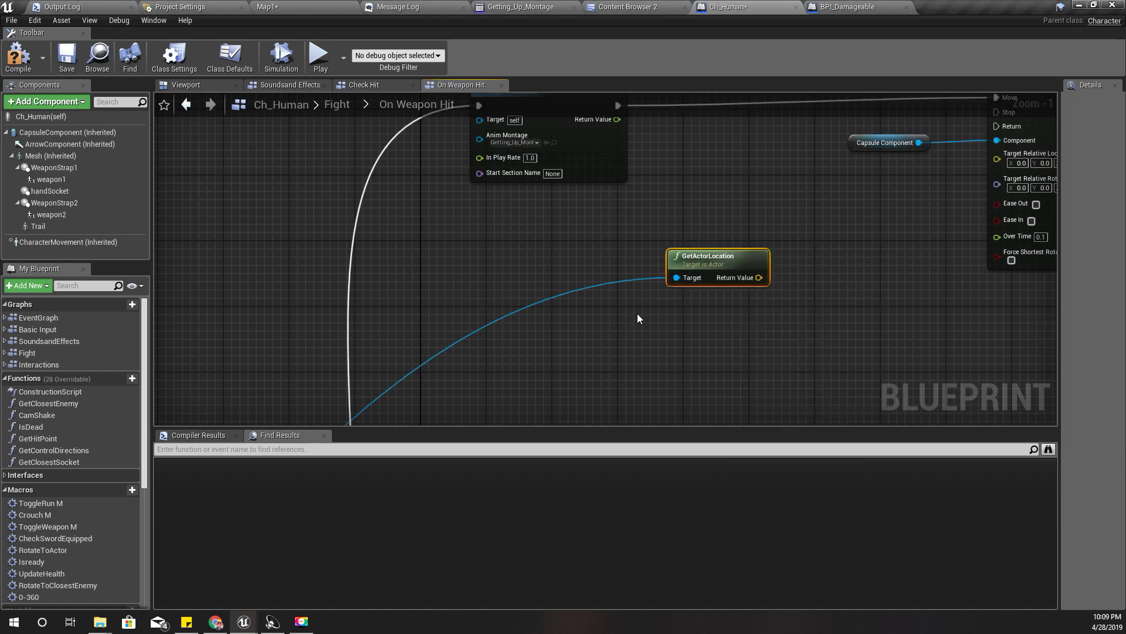
{"action": "right_click_drag", "start_coordinate": [637, 314], "coordinate": [612, 281]}
{"action": "right_click", "coordinate": [615, 290]}
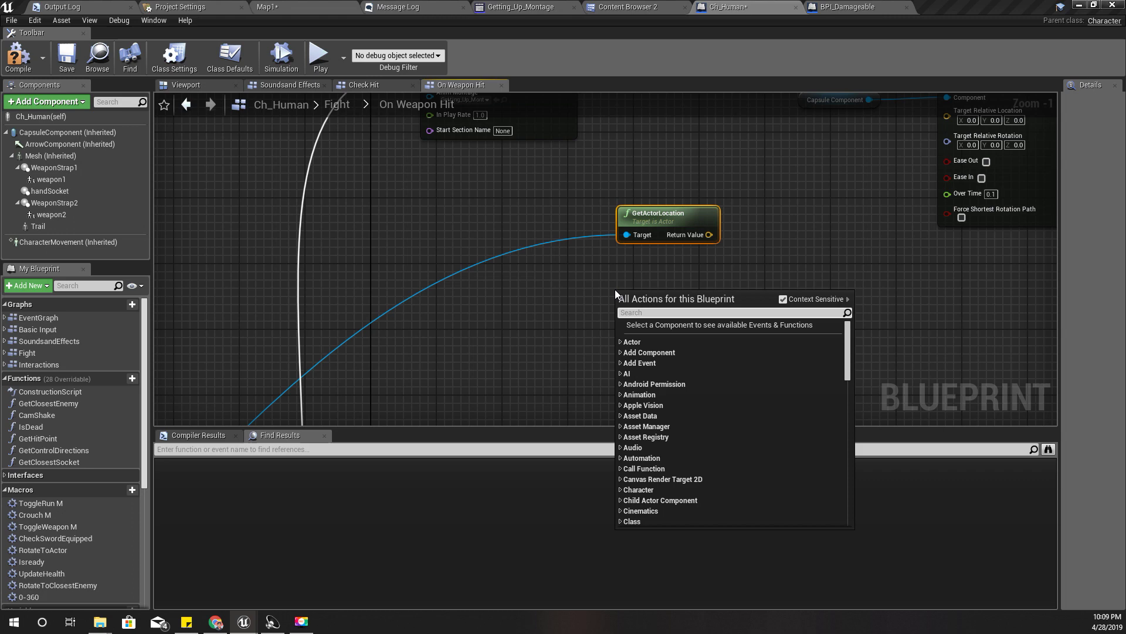
{"action": "type", "text": "get actorl"}
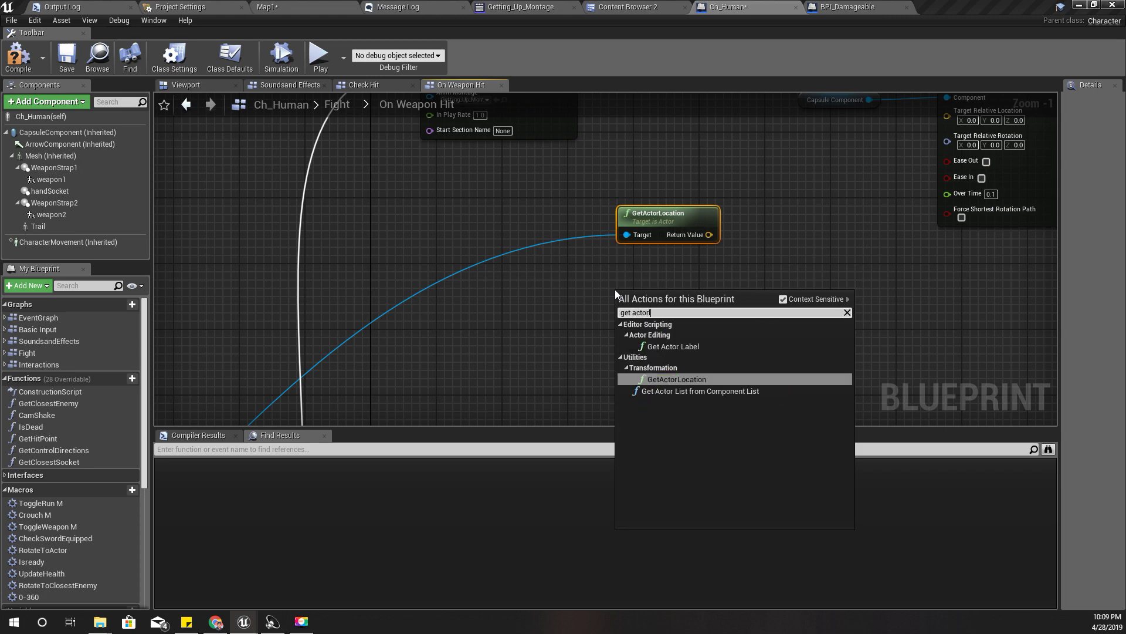
{"action": "key", "text": "Return"}
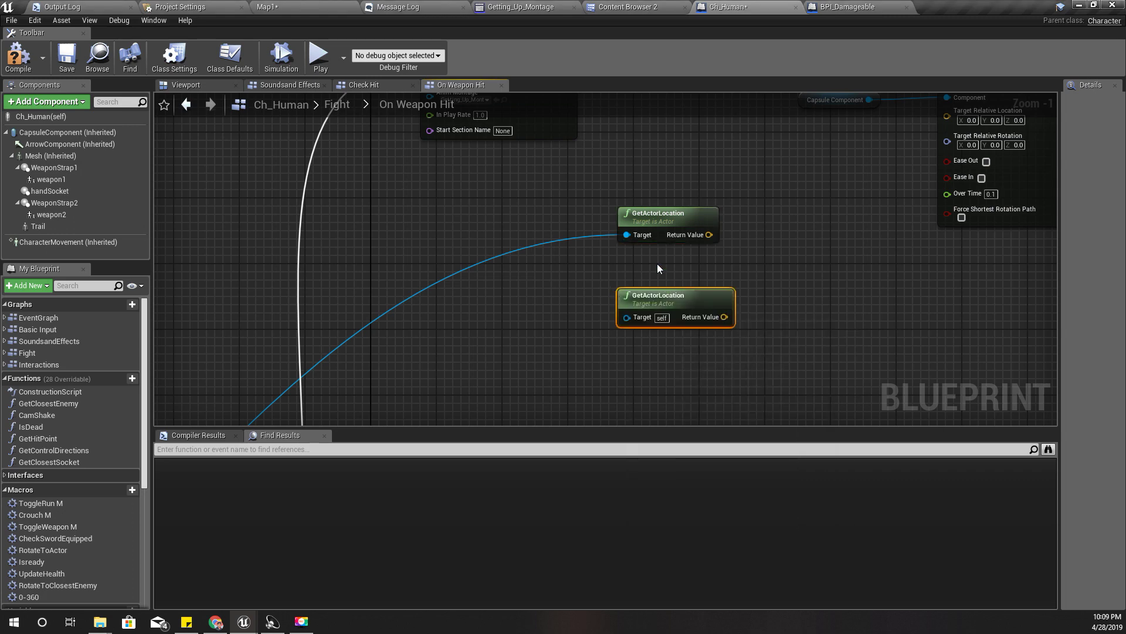
{"action": "mouse_move", "coordinate": [565, 209]}
{"action": "left_mouse_down", "text": "shift"}
{"action": "mouse_move", "coordinate": [639, 279]}
{"action": "mouse_move", "coordinate": [580, 316]}
{"action": "left_mouse_up", "text": "shift"}
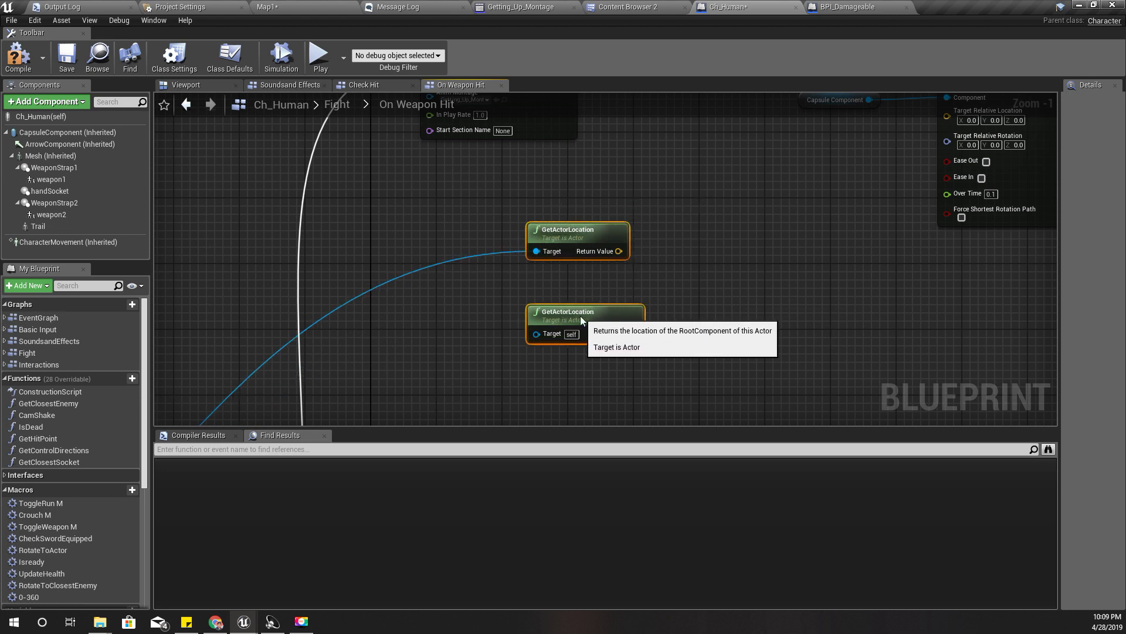
{"action": "left_click", "coordinate": [736, 267]}
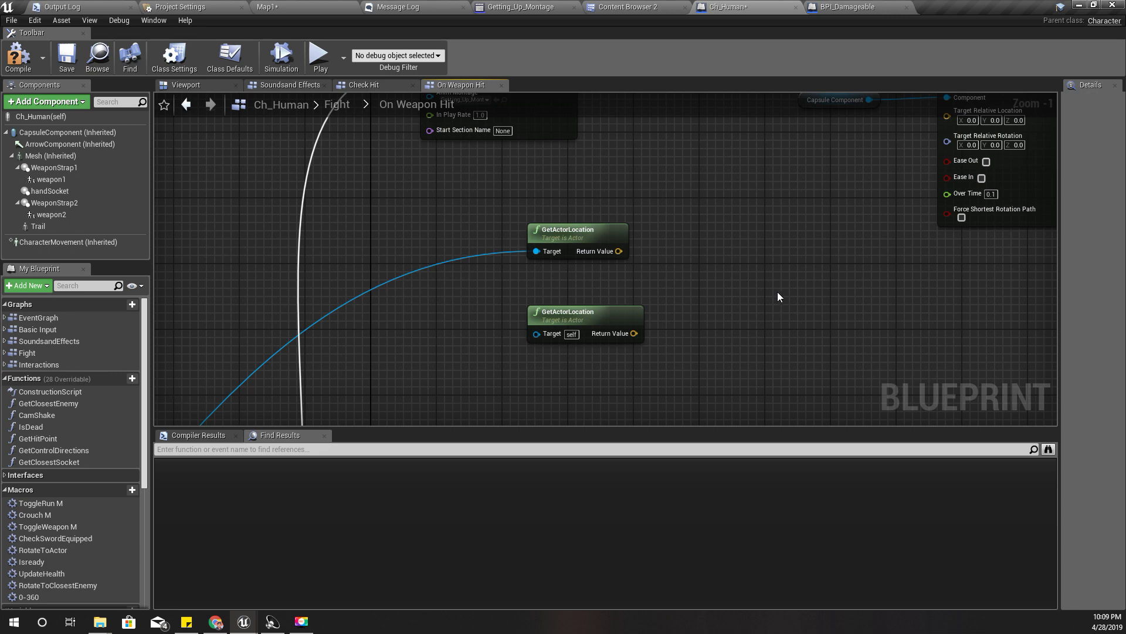
Step: Subtract the attacker's location from the character's location with a vector minus node
{"action": "right_click_drag", "start_coordinate": [741, 281], "coordinate": [651, 213]}
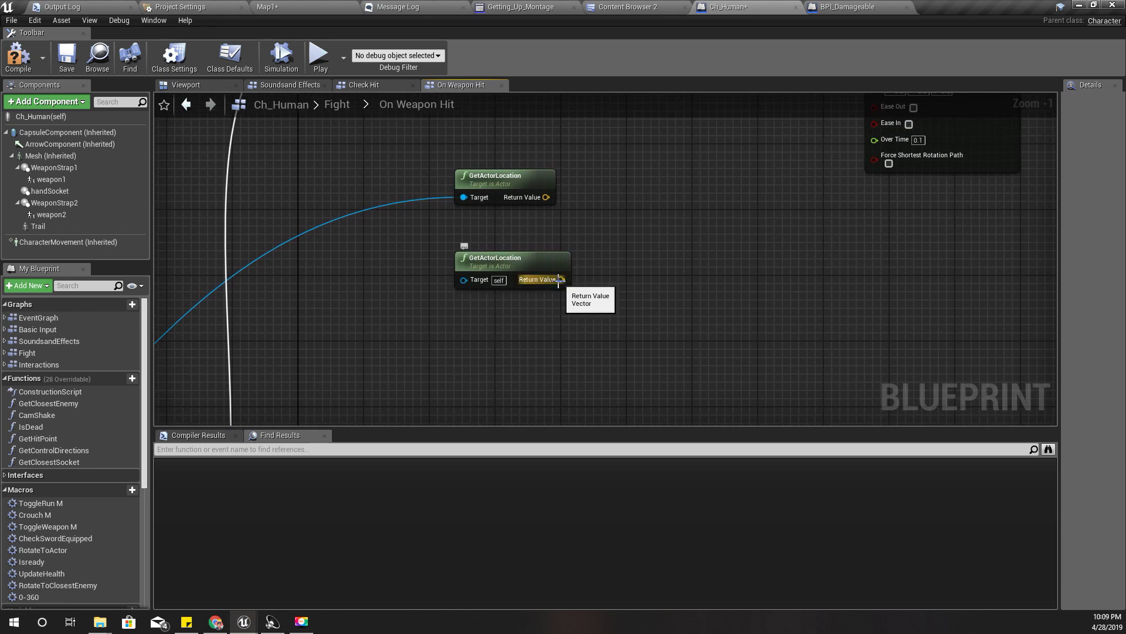
{"action": "left_click_drag", "start_coordinate": [558, 281], "coordinate": [635, 245]}
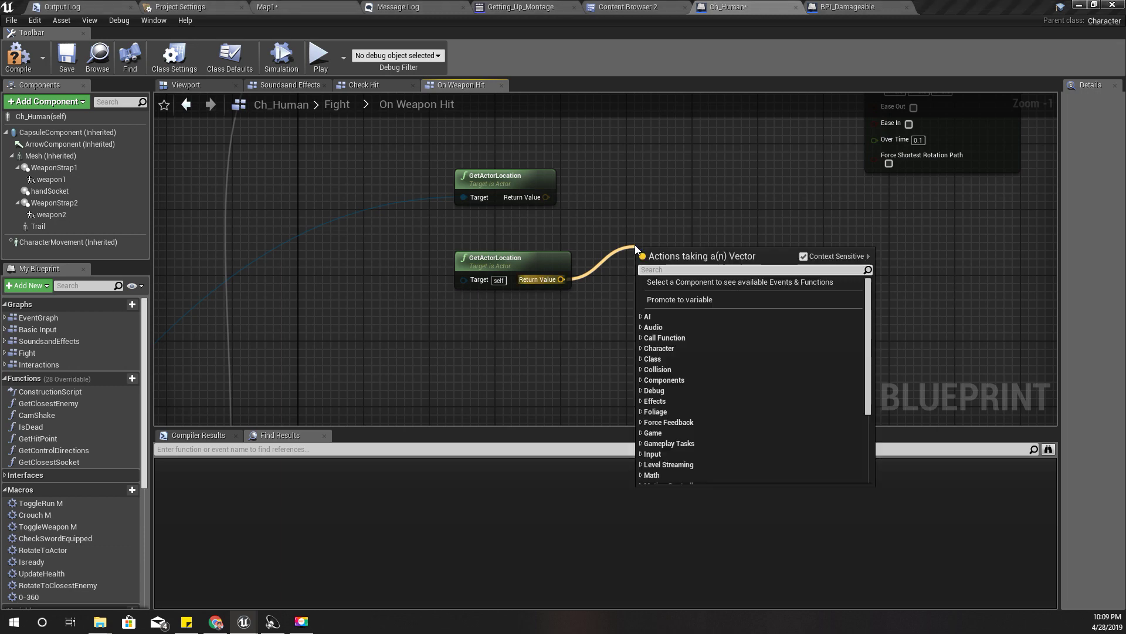
{"action": "type", "text": "-"}
{"action": "key", "text": "Return"}
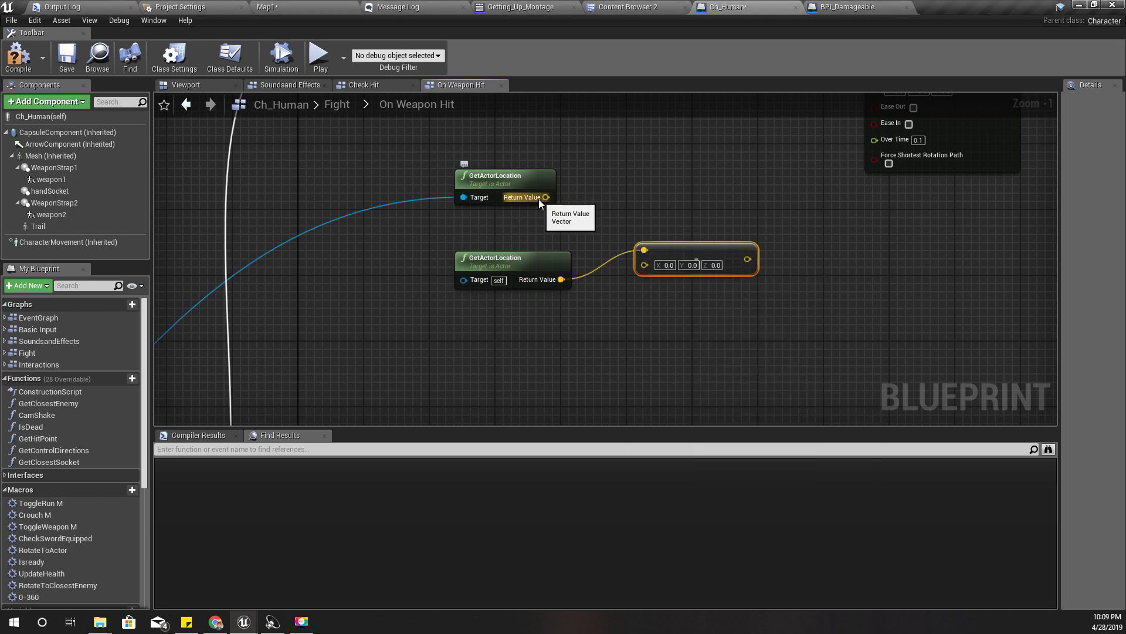
{"action": "left_click_drag", "start_coordinate": [546, 197], "coordinate": [646, 266]}
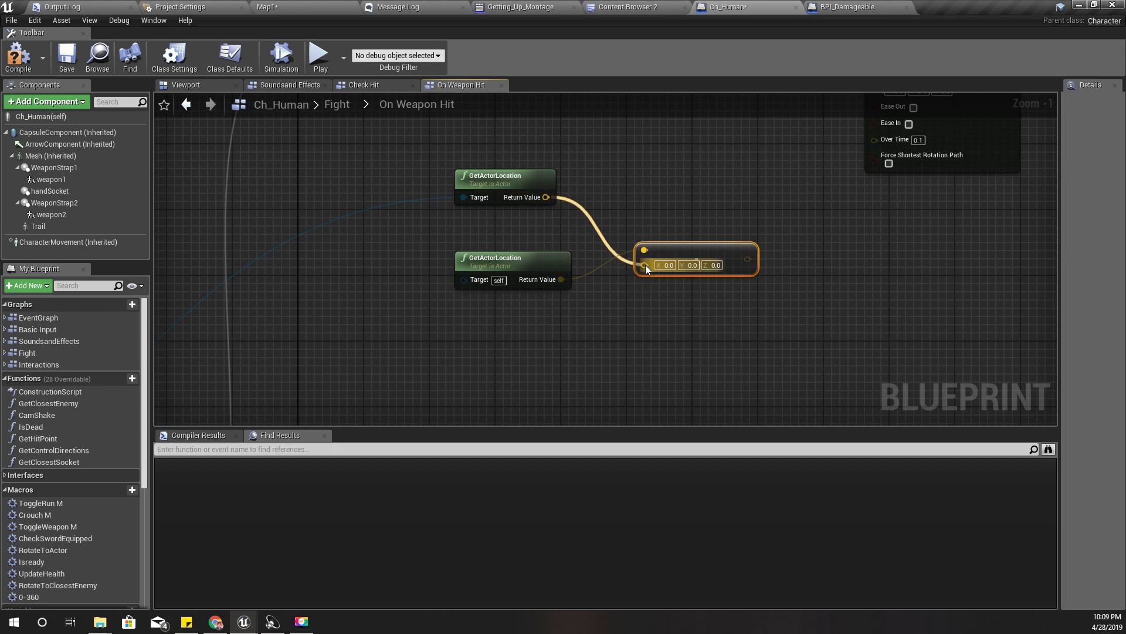
Step: Normalize the subtraction result and arrange the subtract, Normalize and location nodes
{"action": "left_click_drag", "start_coordinate": [678, 256], "coordinate": [717, 259]}
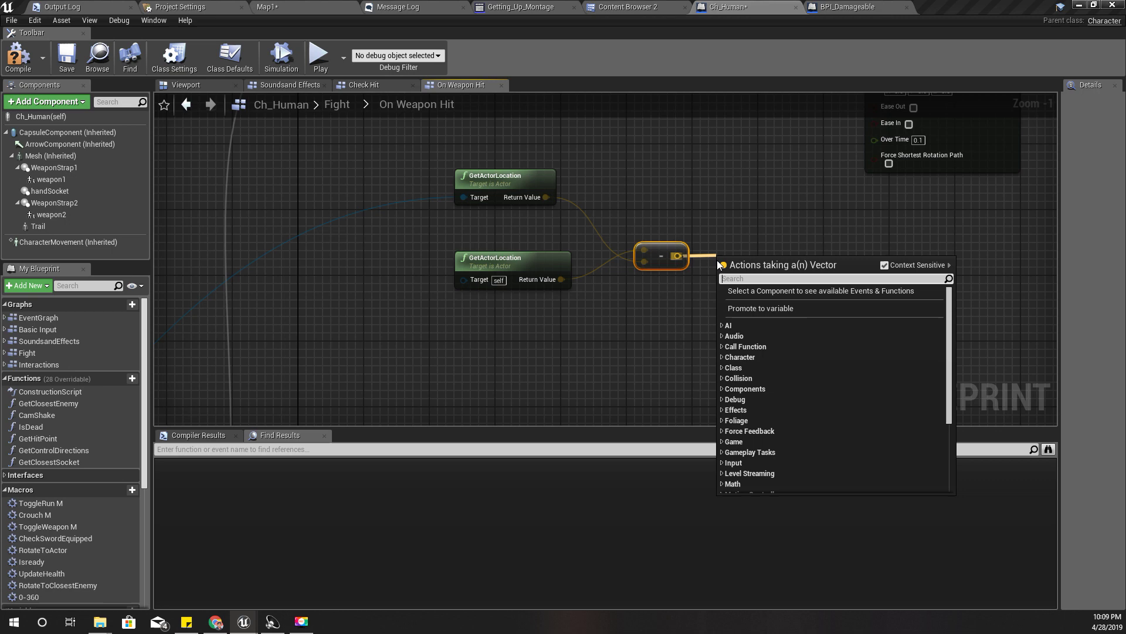
{"action": "type", "text": "no"}
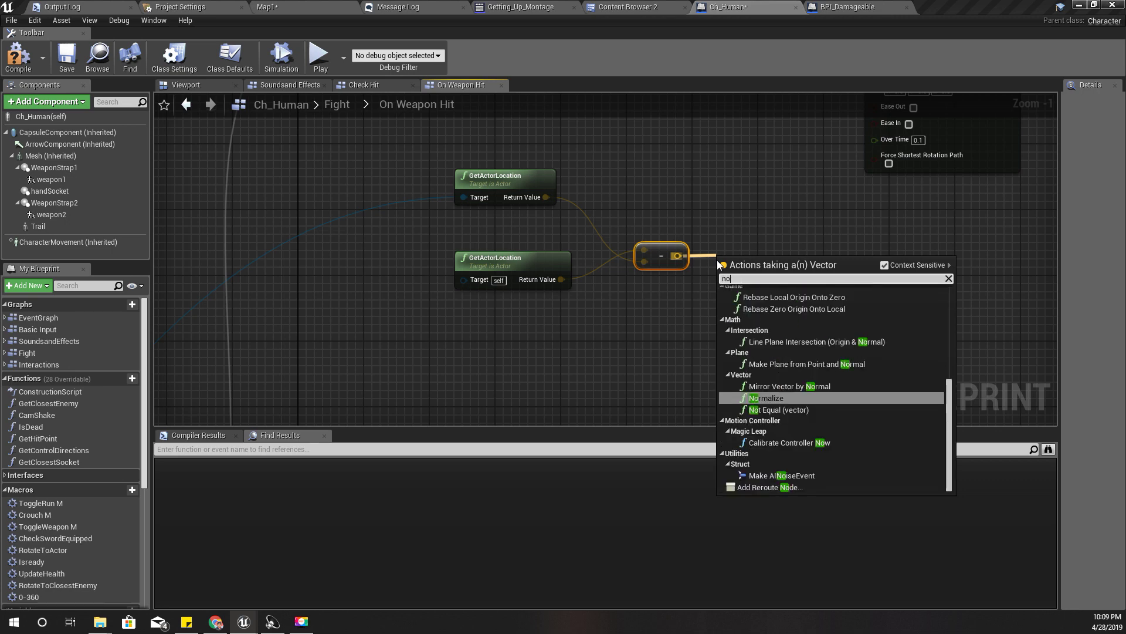
{"action": "type", "text": "rmali"}
{"action": "key", "text": "Return"}
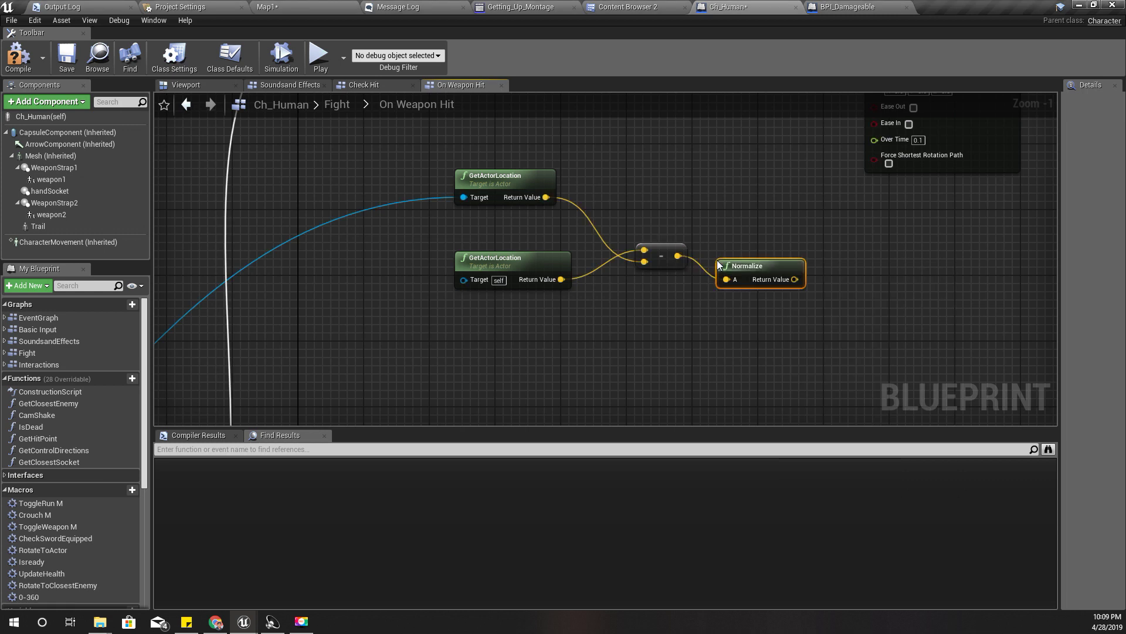
{"action": "left_click_drag", "start_coordinate": [737, 250], "coordinate": [729, 242]}
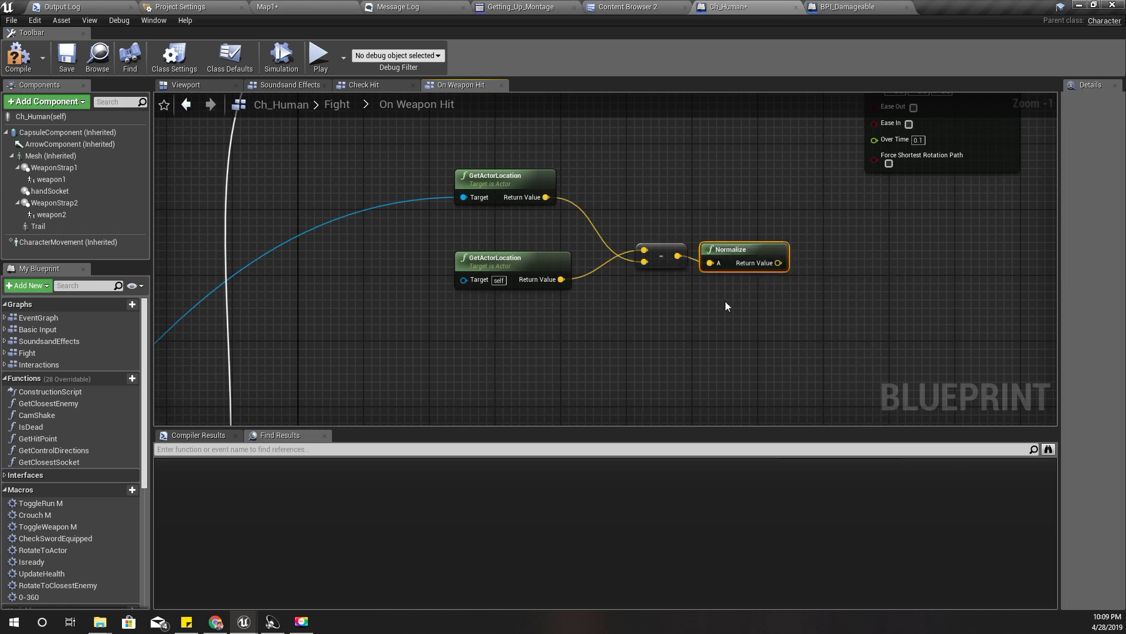
{"action": "left_click_drag", "start_coordinate": [748, 300], "coordinate": [610, 219]}
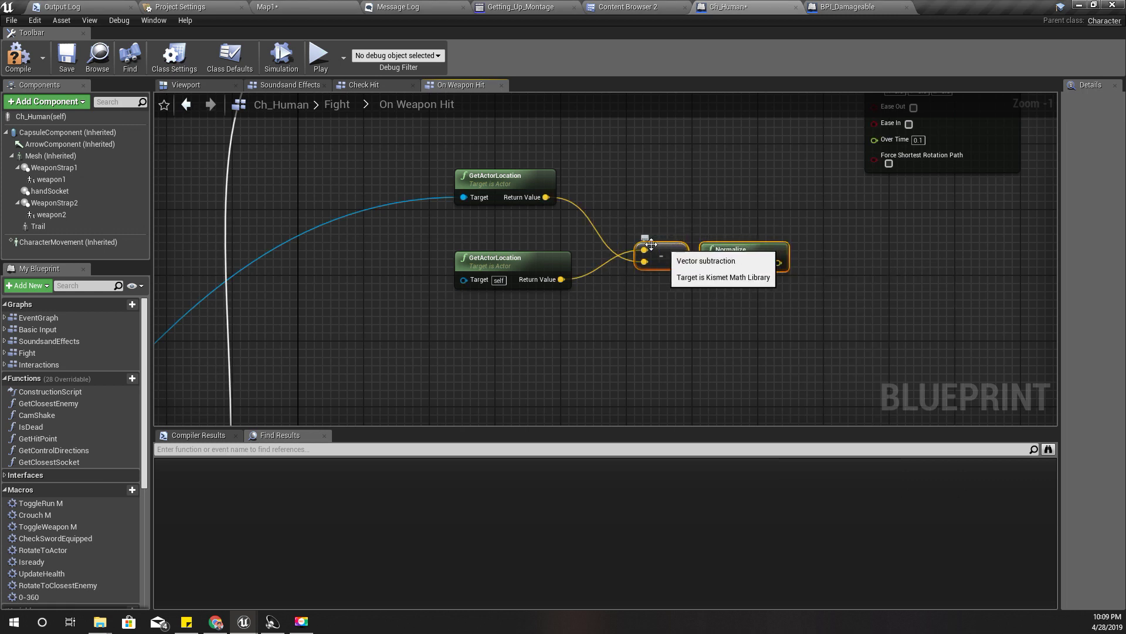
{"action": "mouse_move", "coordinate": [732, 326]}
{"action": "left_mouse_down"}
{"action": "mouse_move", "coordinate": [462, 175]}
{"action": "mouse_move", "coordinate": [478, 171]}
{"action": "left_mouse_up"}
{"action": "left_click", "coordinate": [695, 300]}
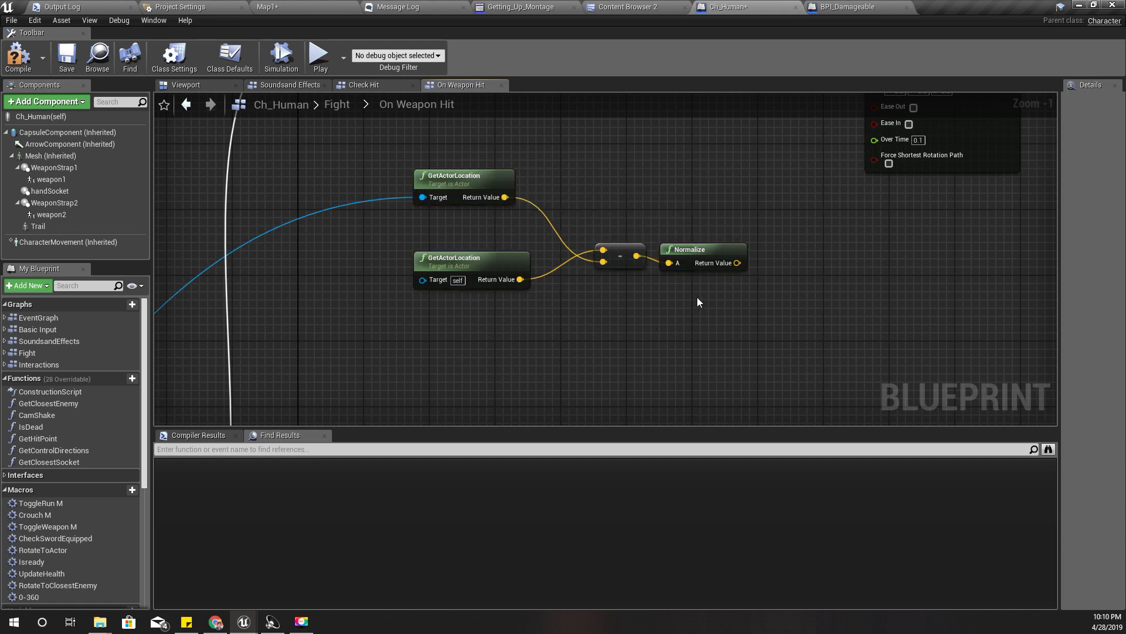
{"action": "right_click_drag", "start_coordinate": [749, 302], "coordinate": [706, 294]}
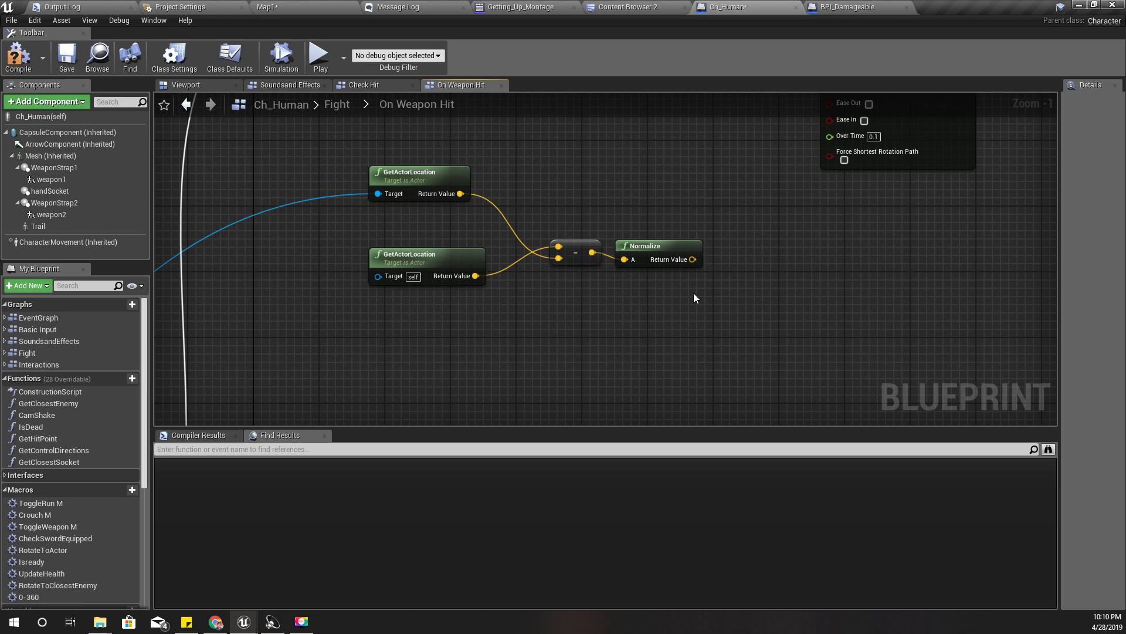
{"action": "left_click", "coordinate": [679, 248]}
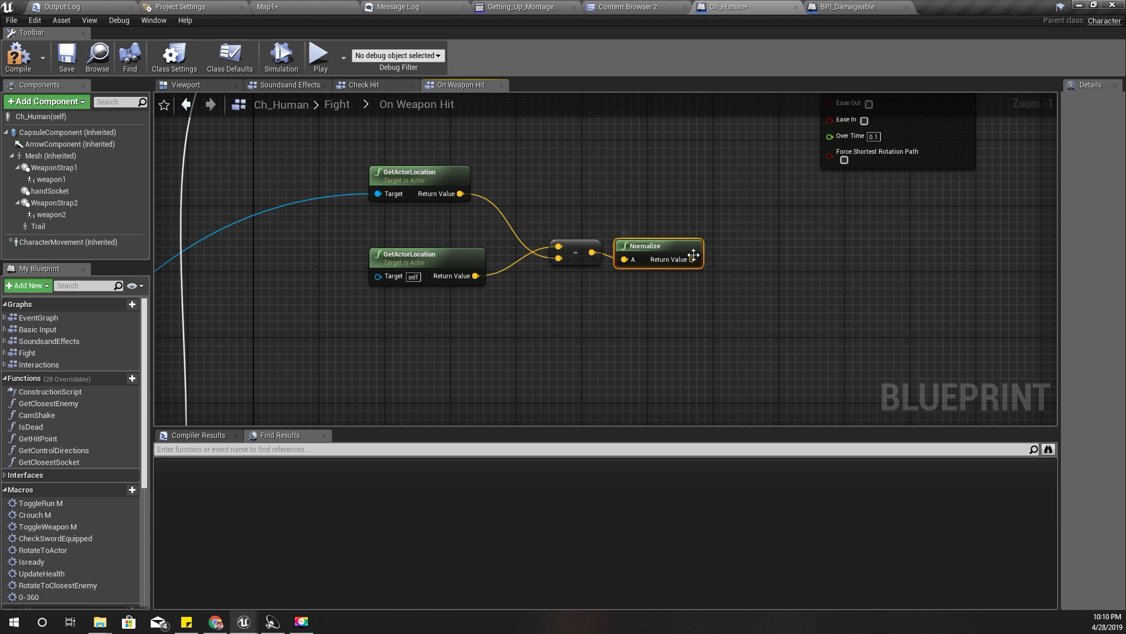
Step: Multiply the normalized direction by a float of 300
{"action": "left_click_drag", "start_coordinate": [694, 259], "coordinate": [740, 262]}
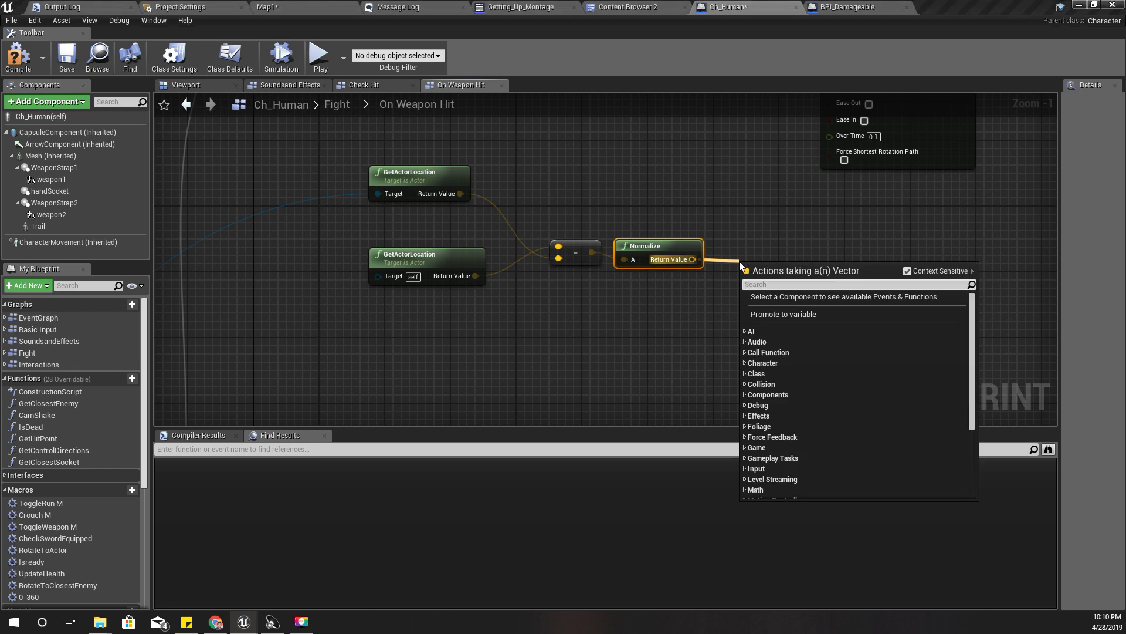
{"action": "type", "text": "*"}
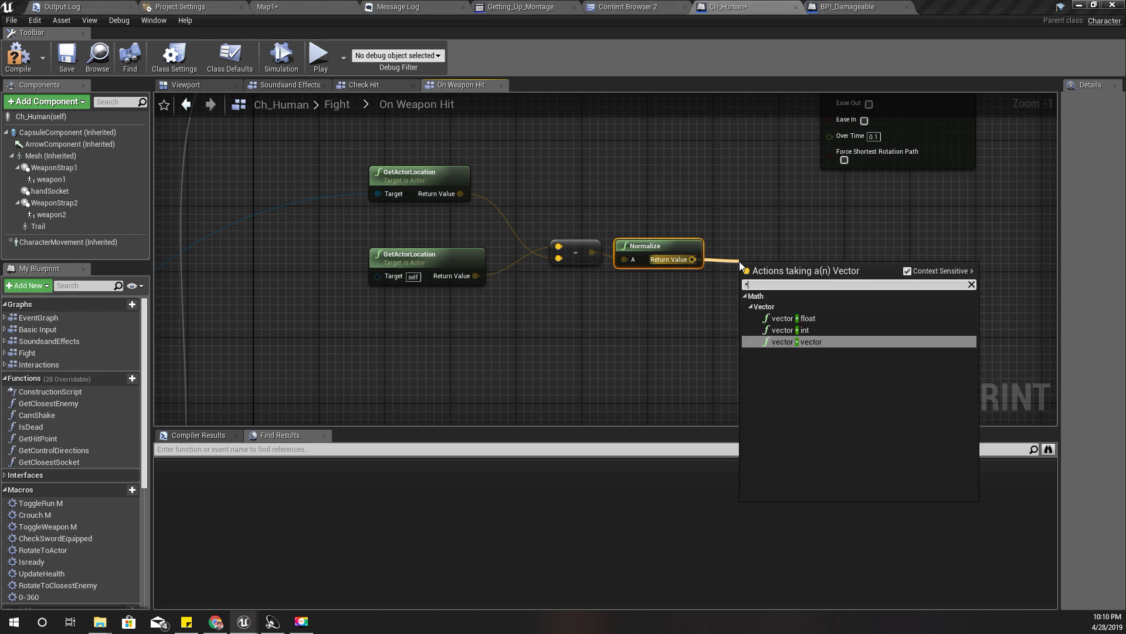
{"action": "key", "text": "Up"}
{"action": "key", "text": "Up"}
{"action": "key", "text": "Return"}
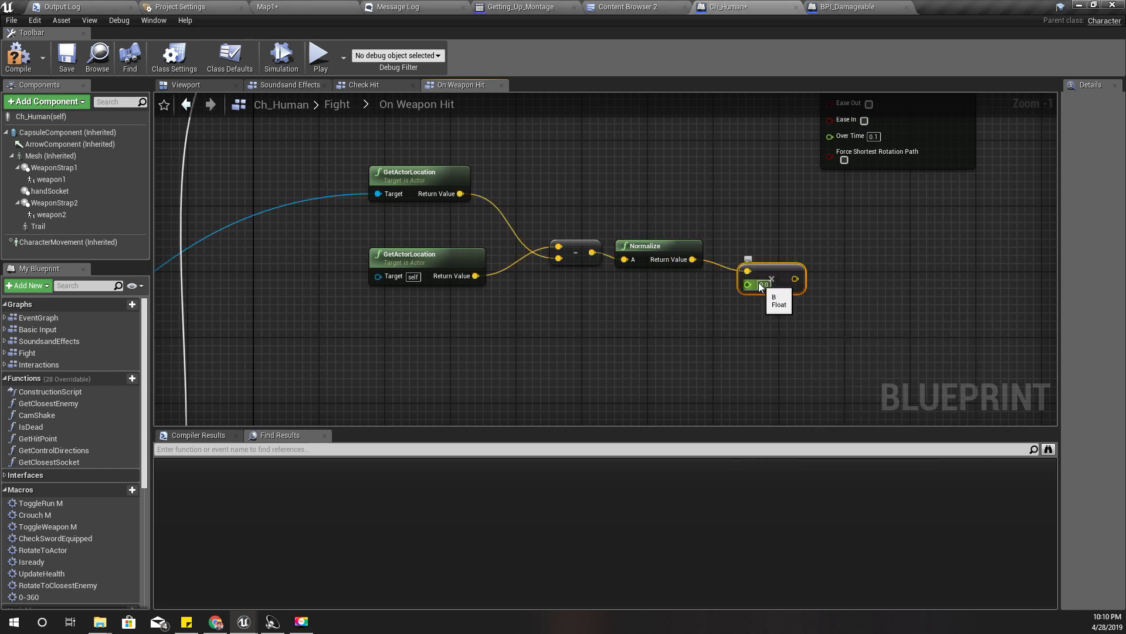
{"action": "left_click", "coordinate": [759, 283]}
{"action": "type", "text": "300.0"}
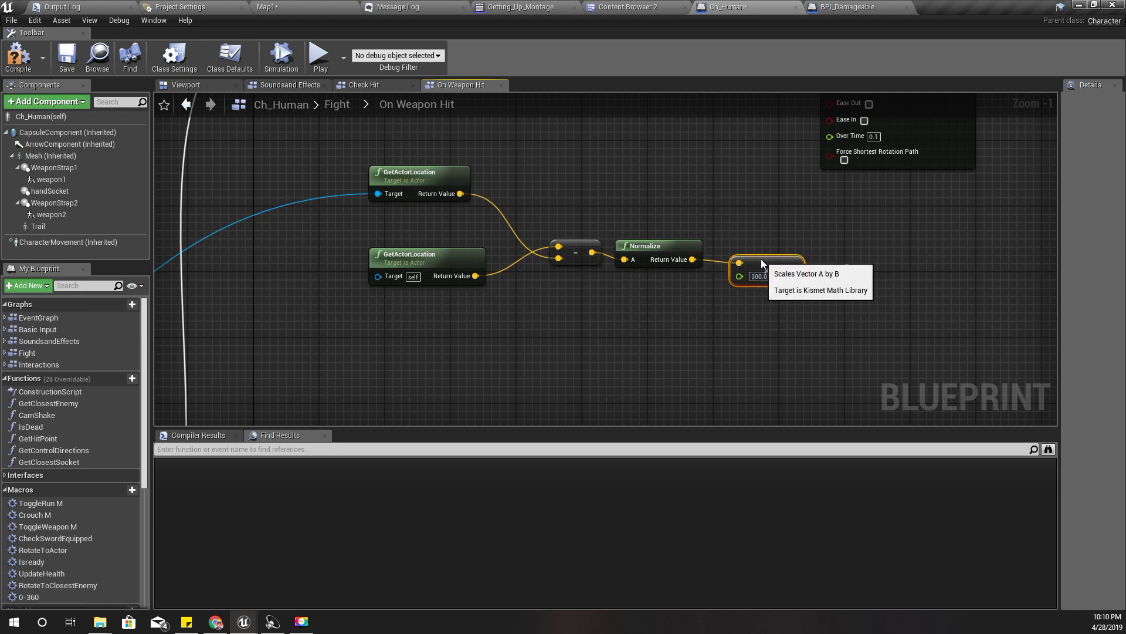
{"action": "left_click_drag", "start_coordinate": [758, 267], "coordinate": [751, 258]}
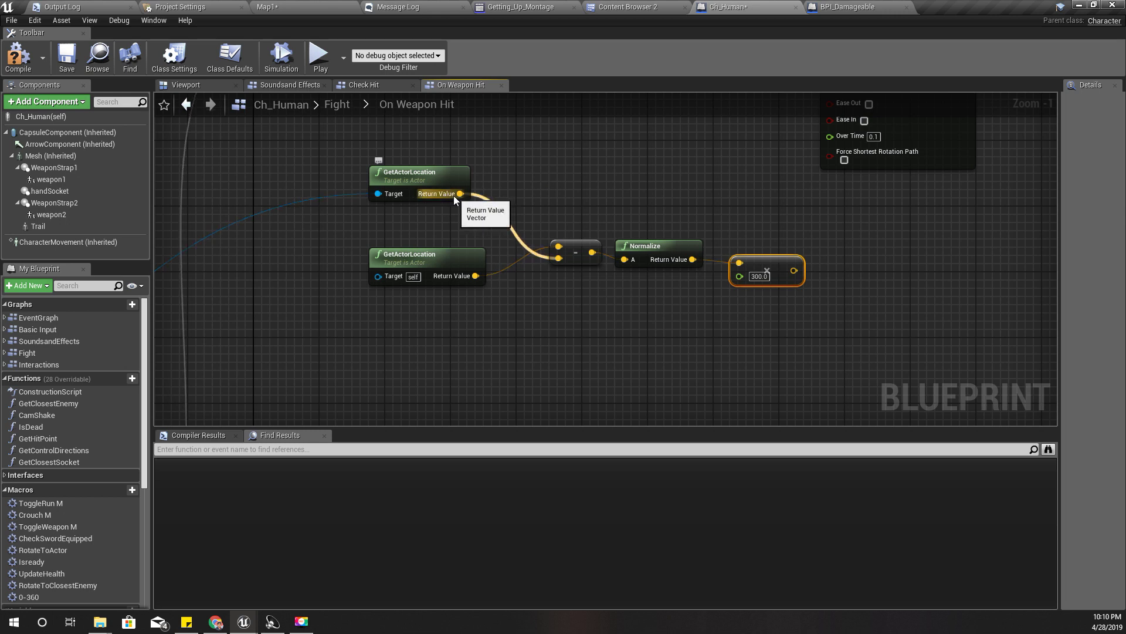
Step: Add the scaled direction to the top actor location and feed Target Relative Location
{"action": "left_click_drag", "start_coordinate": [453, 195], "coordinate": [577, 171]}
{"action": "type", "text": "make array"}
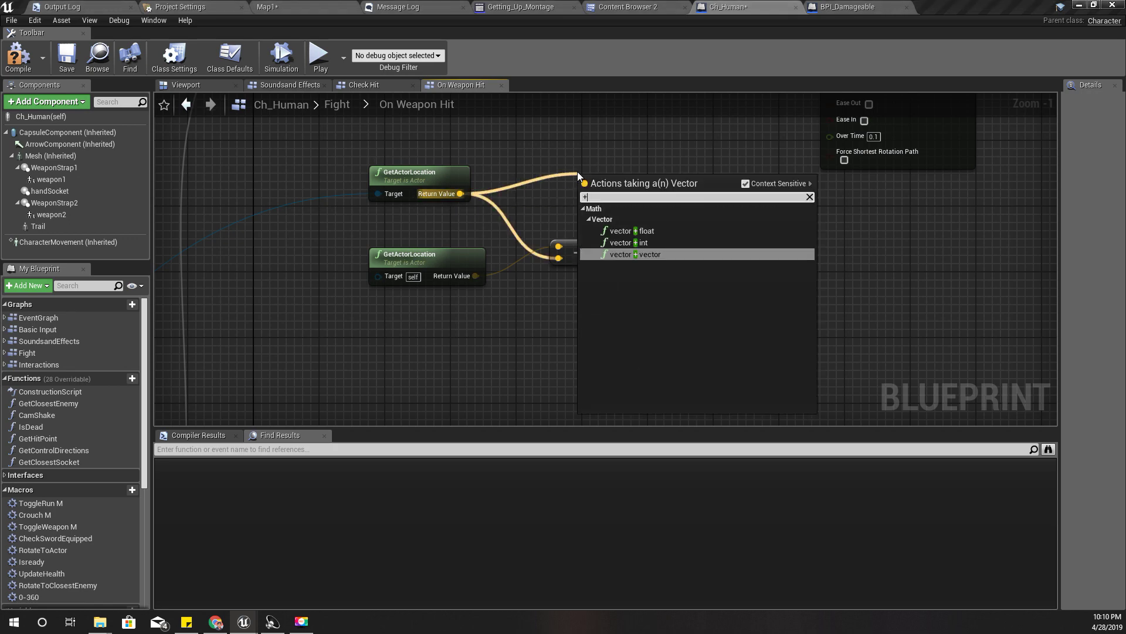
{"action": "key", "text": "Return"}
{"action": "left_click_drag", "start_coordinate": [794, 272], "coordinate": [583, 196]}
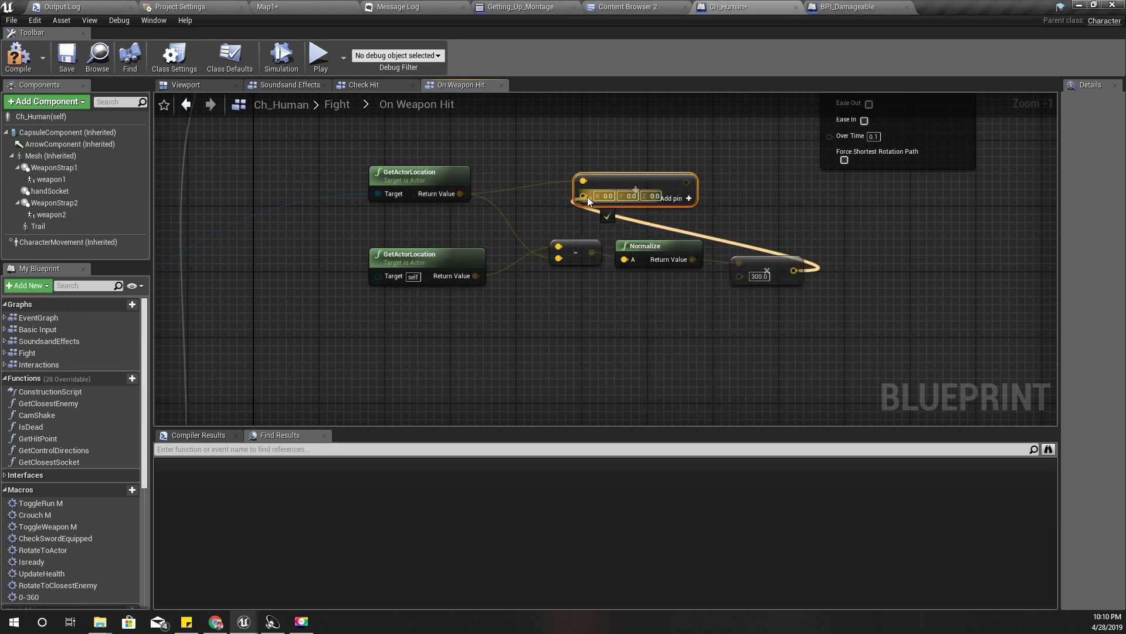
{"action": "right_click_drag", "start_coordinate": [746, 195], "coordinate": [658, 279]}
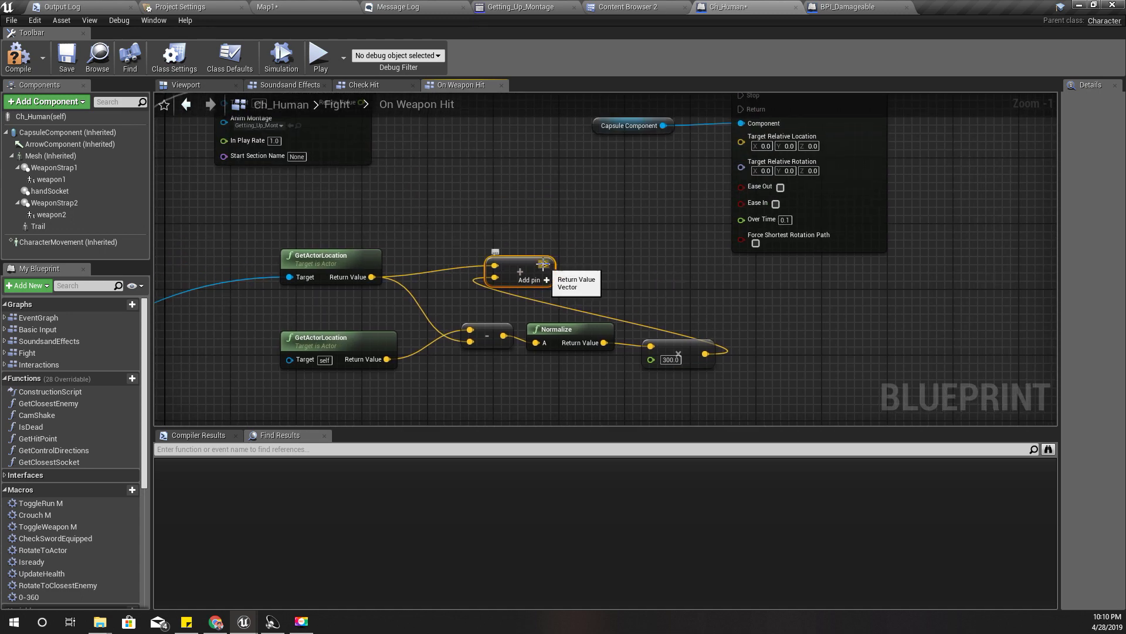
{"action": "left_click_drag", "start_coordinate": [547, 264], "coordinate": [745, 139]}
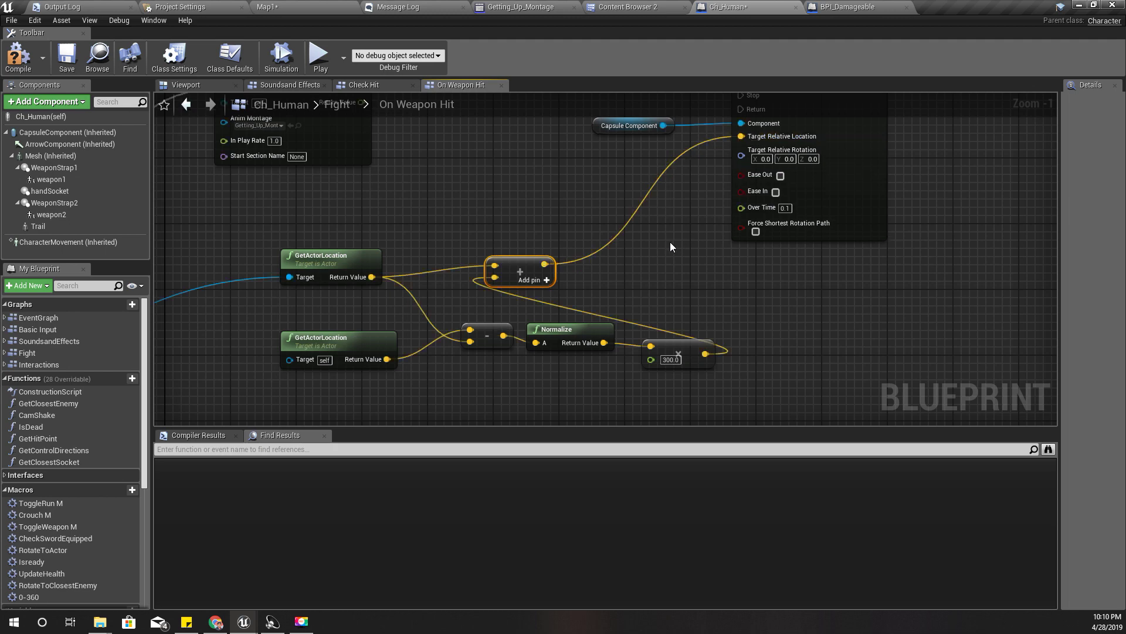
{"action": "right_click_drag", "start_coordinate": [670, 242], "coordinate": [723, 211]}
Step: Split Move Component To's Target Relative Rotation into roll, pitch and yaw
{"action": "left_click_drag", "start_coordinate": [728, 357], "coordinate": [514, 291]}
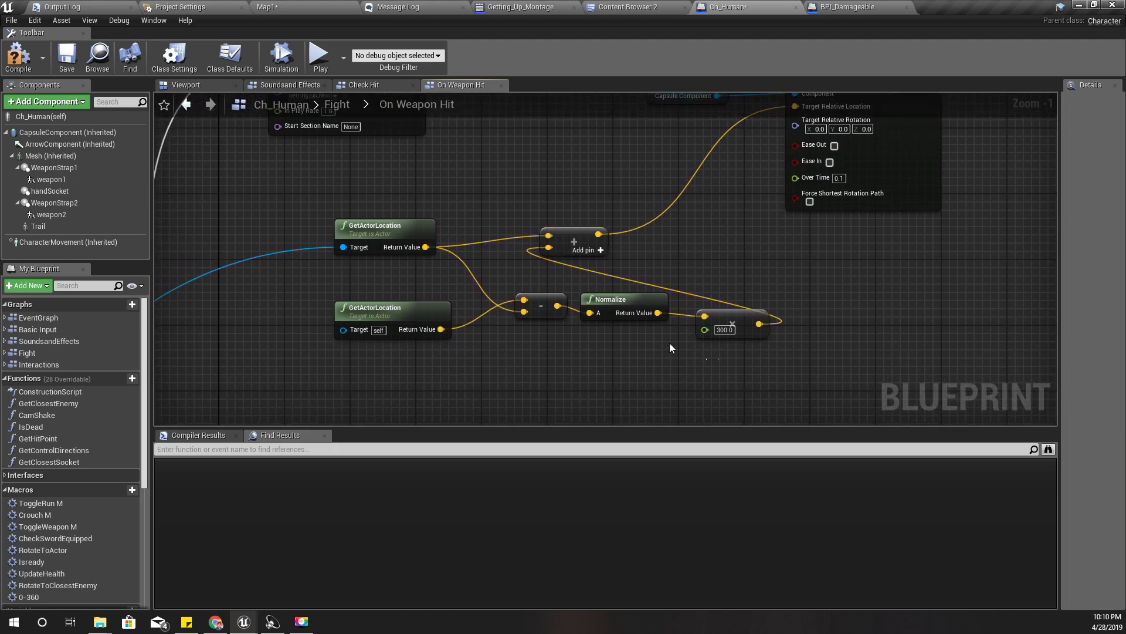
{"action": "right_click_drag", "start_coordinate": [791, 254], "coordinate": [730, 330]}
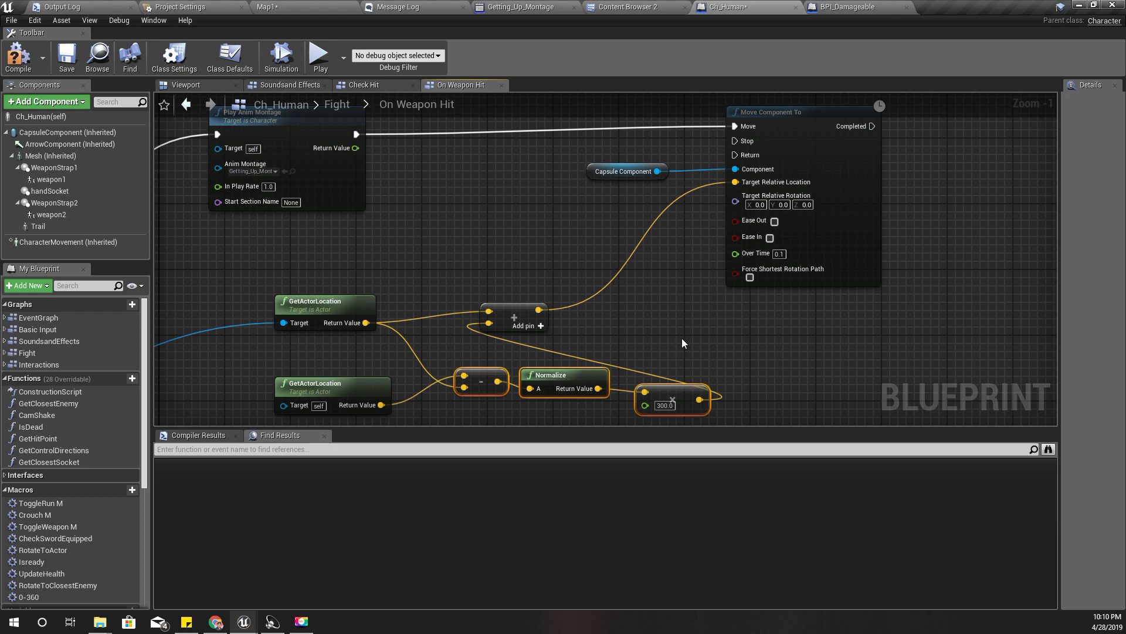
{"action": "right_click_drag", "start_coordinate": [679, 340], "coordinate": [690, 314]}
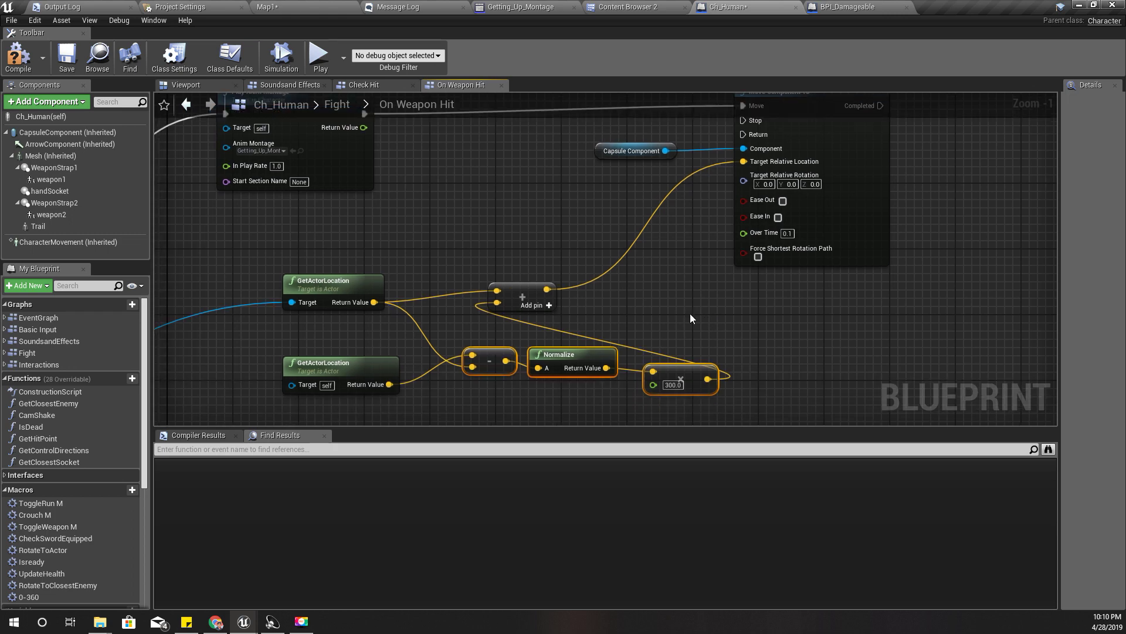
{"action": "left_click", "coordinate": [781, 206]}
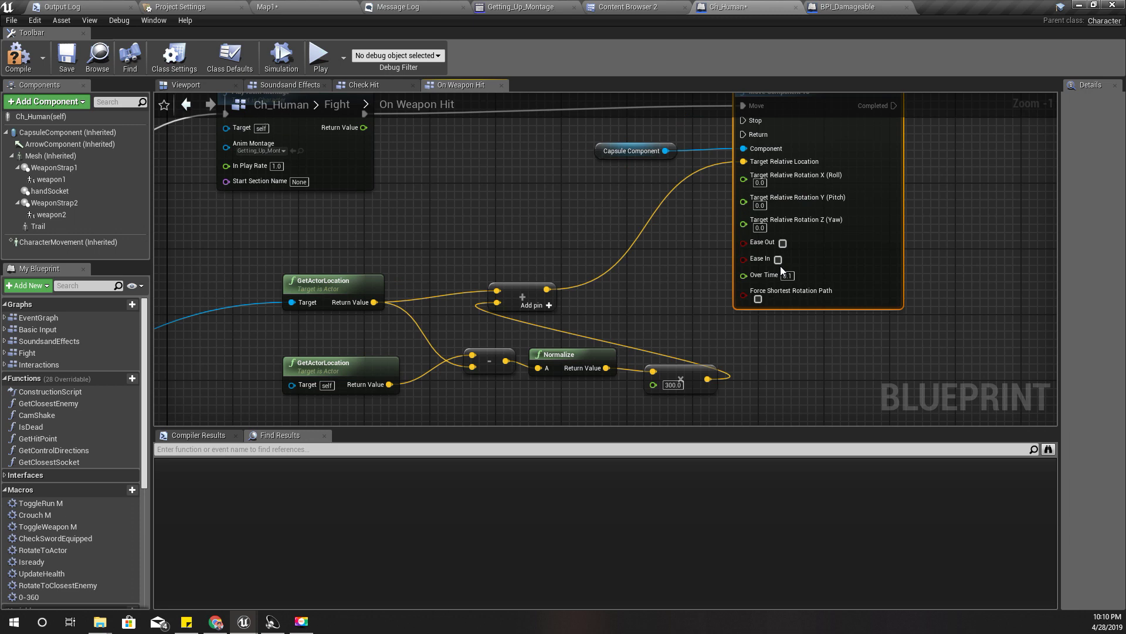
{"action": "right_click_drag", "start_coordinate": [654, 278], "coordinate": [737, 239]}
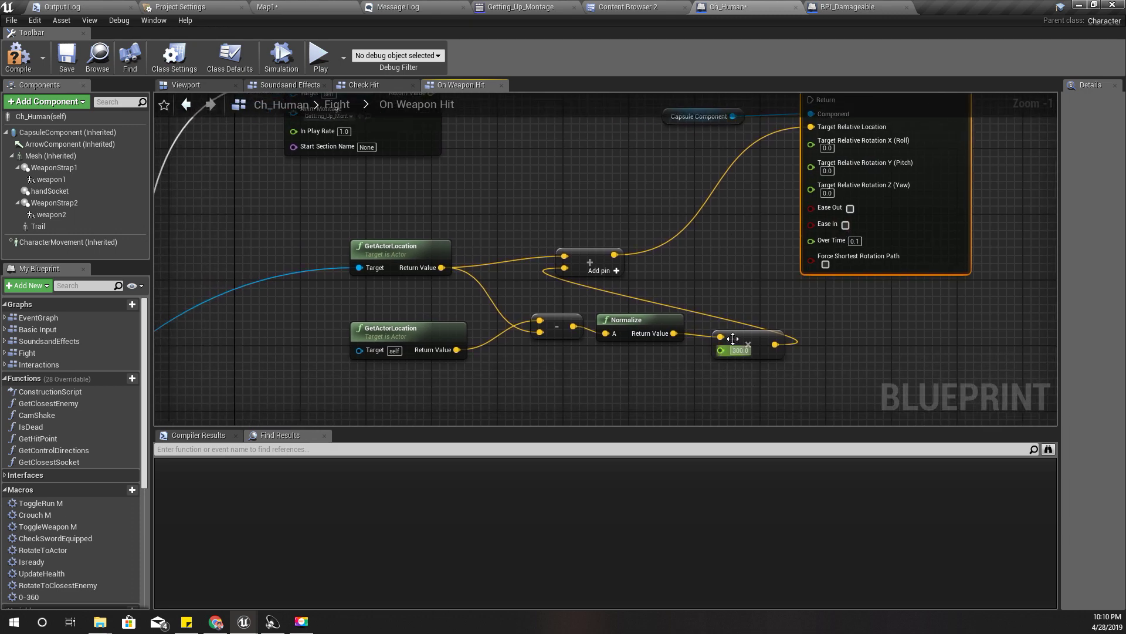
{"action": "left_click_drag", "start_coordinate": [733, 339], "coordinate": [730, 319]}
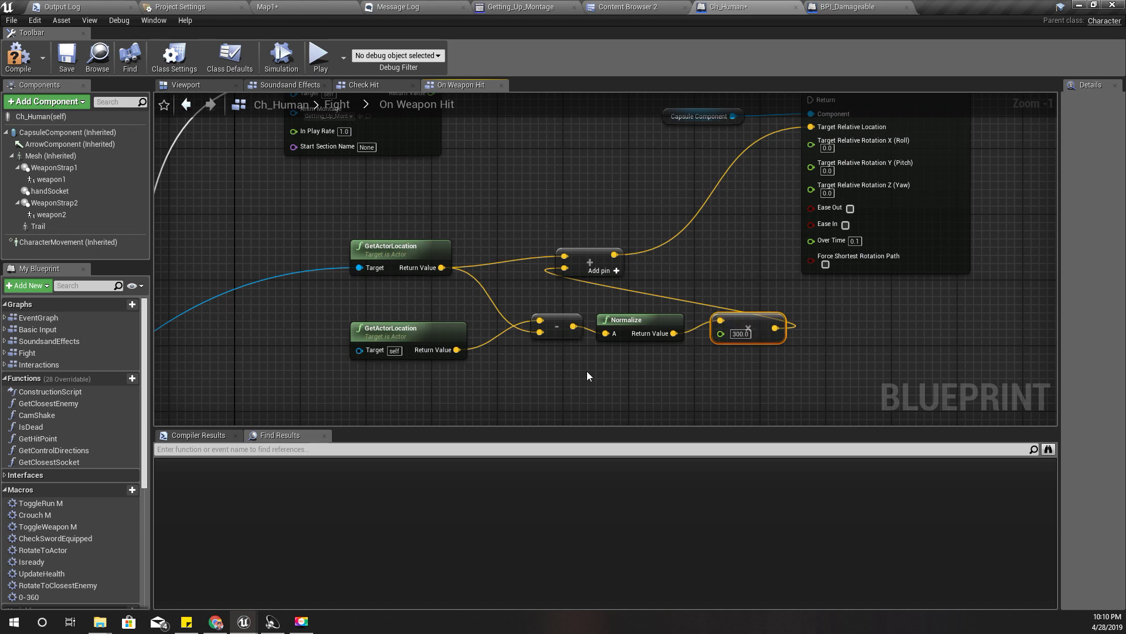
{"action": "right_click_drag", "start_coordinate": [588, 370], "coordinate": [578, 322]}
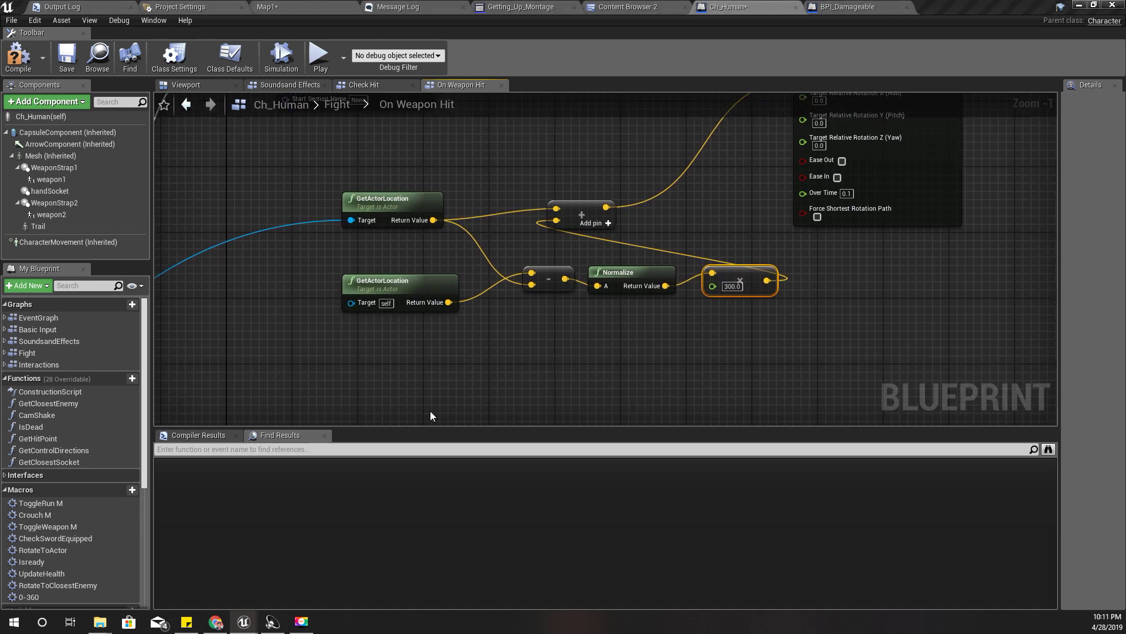
Step: Add Find Look at Rotation from the character's location to the top actor location, splitting its result
{"action": "left_click_drag", "start_coordinate": [448, 305], "coordinate": [486, 336]}
{"action": "type", "text": "find"}
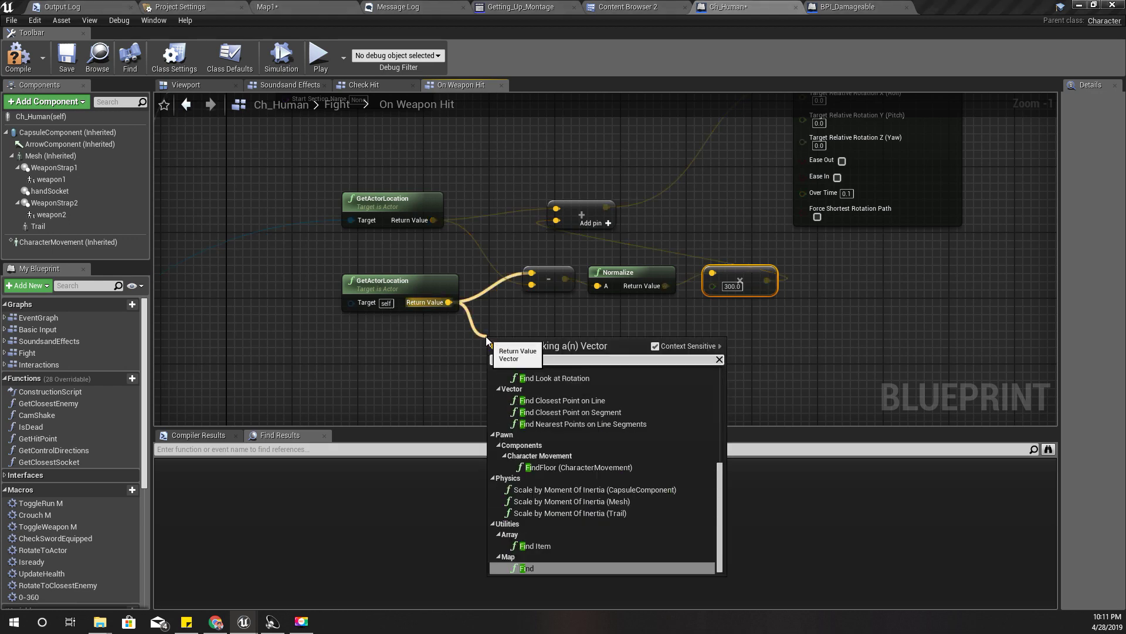
{"action": "type", "text": " look"}
{"action": "key", "text": "Return"}
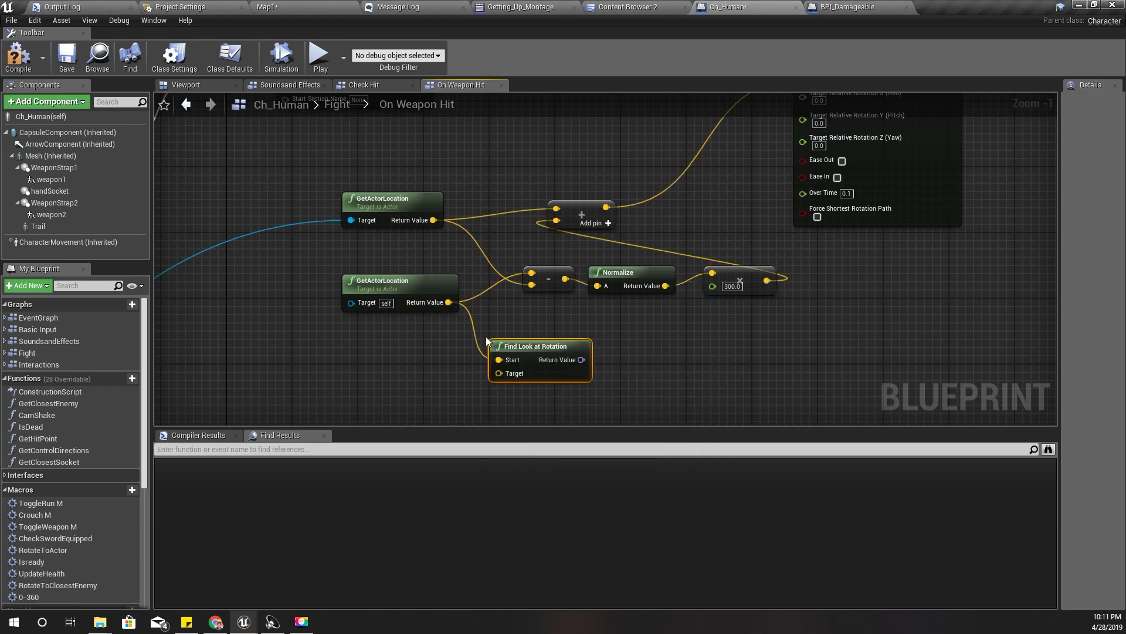
{"action": "left_click_drag", "start_coordinate": [495, 344], "coordinate": [518, 343]}
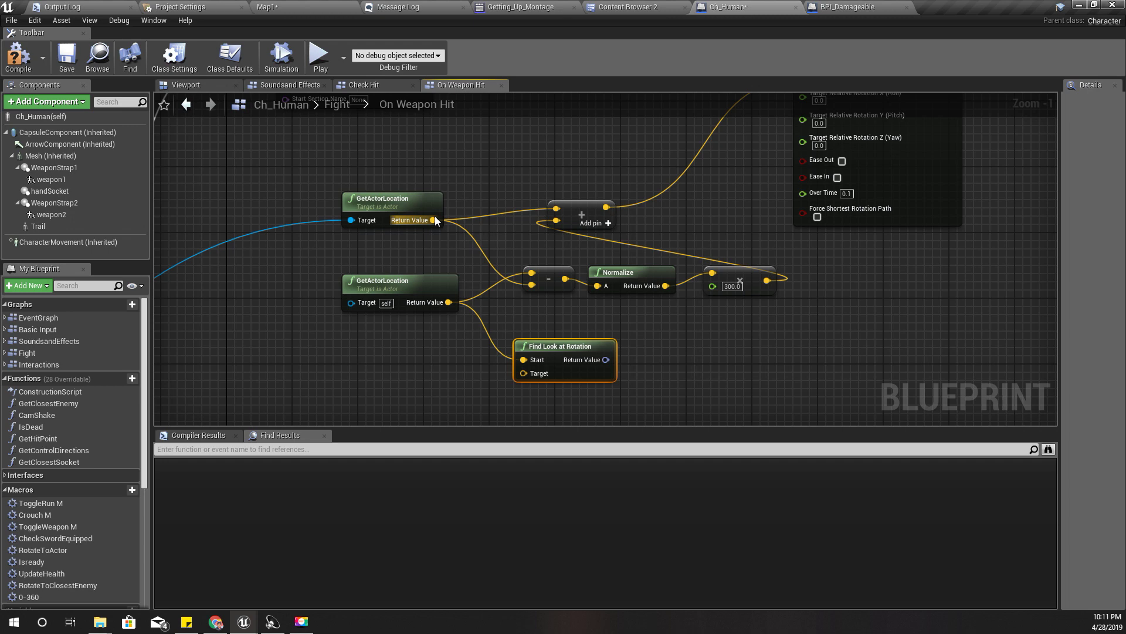
{"action": "mouse_move", "coordinate": [434, 220]}
{"action": "left_mouse_down"}
{"action": "mouse_move", "coordinate": [490, 340]}
{"action": "mouse_move", "coordinate": [530, 373]}
{"action": "left_mouse_up"}
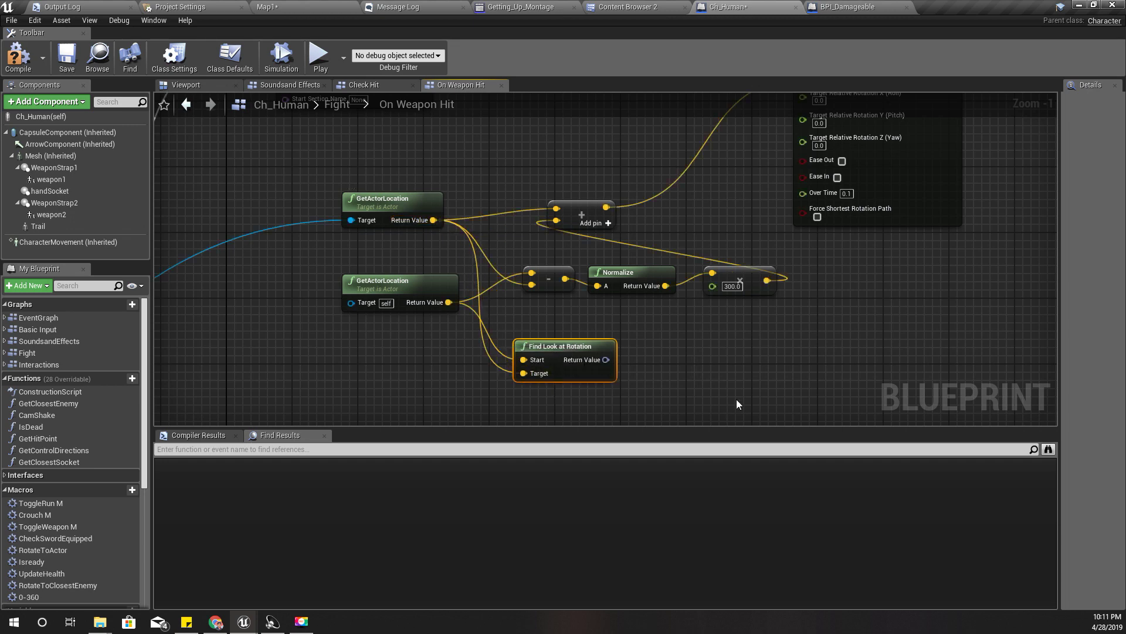
{"action": "mouse_move", "coordinate": [737, 399]}
{"action": "right_mouse_down"}
{"action": "mouse_move", "coordinate": [698, 383]}
{"action": "mouse_move", "coordinate": [618, 382]}
{"action": "right_mouse_up"}
{"action": "right_click", "coordinate": [499, 356]}
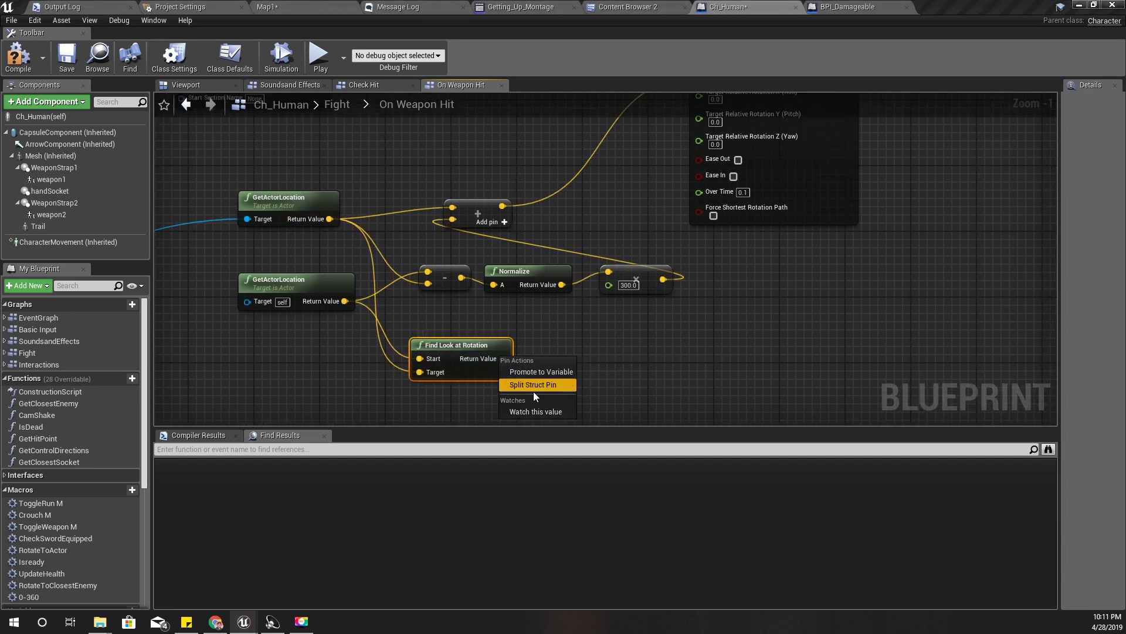
{"action": "left_click", "coordinate": [531, 386]}
Step: Wire the look-at yaw into the target yaw, compile Ch_Human, and return to Map1
{"action": "right_click_drag", "start_coordinate": [681, 365], "coordinate": [593, 416]}
{"action": "scroll", "coordinate": [593, 417], "scroll_direction": "down", "scroll_amount": 1}
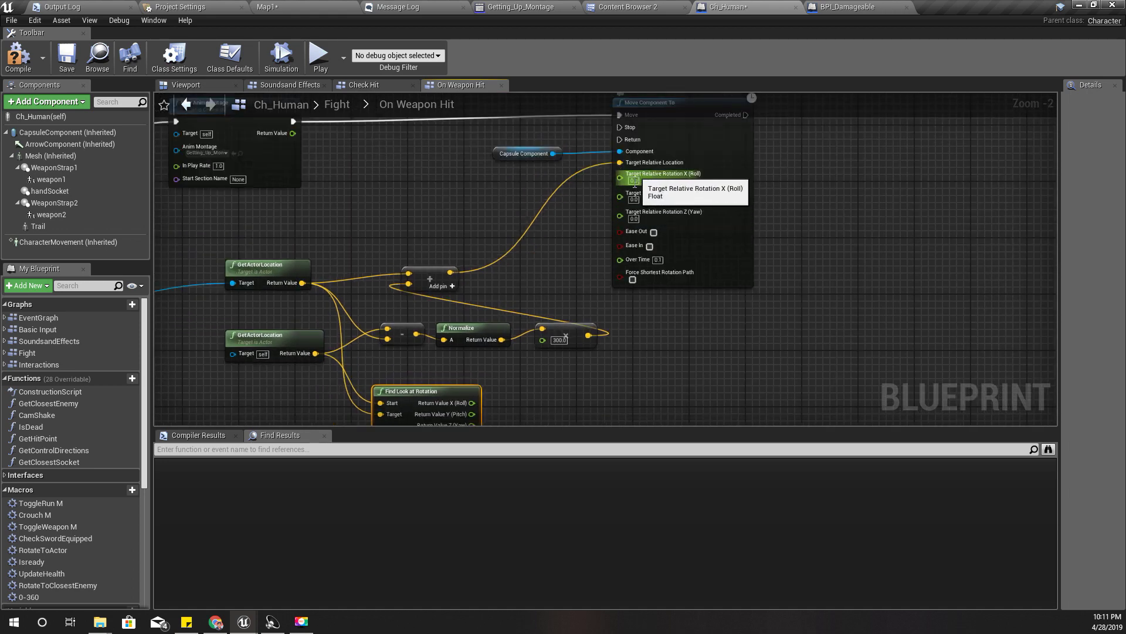
{"action": "right_click_drag", "start_coordinate": [547, 395], "coordinate": [508, 367]}
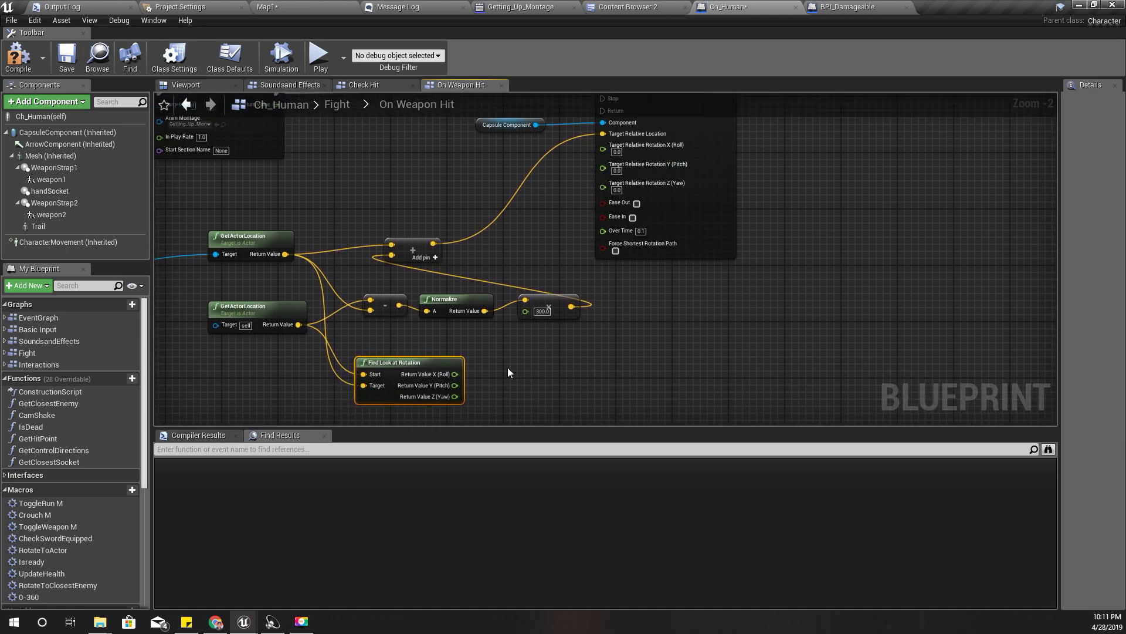
{"action": "left_click_drag", "start_coordinate": [455, 397], "coordinate": [612, 181]}
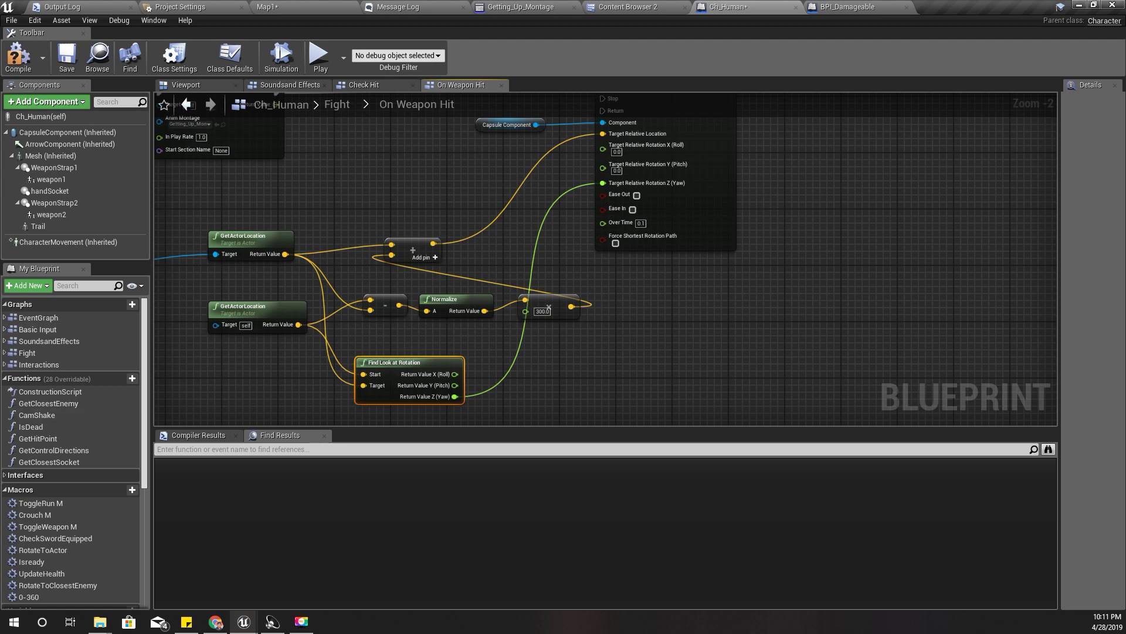
{"action": "left_click", "coordinate": [18, 54]}
{"action": "left_click", "coordinate": [264, 6]}
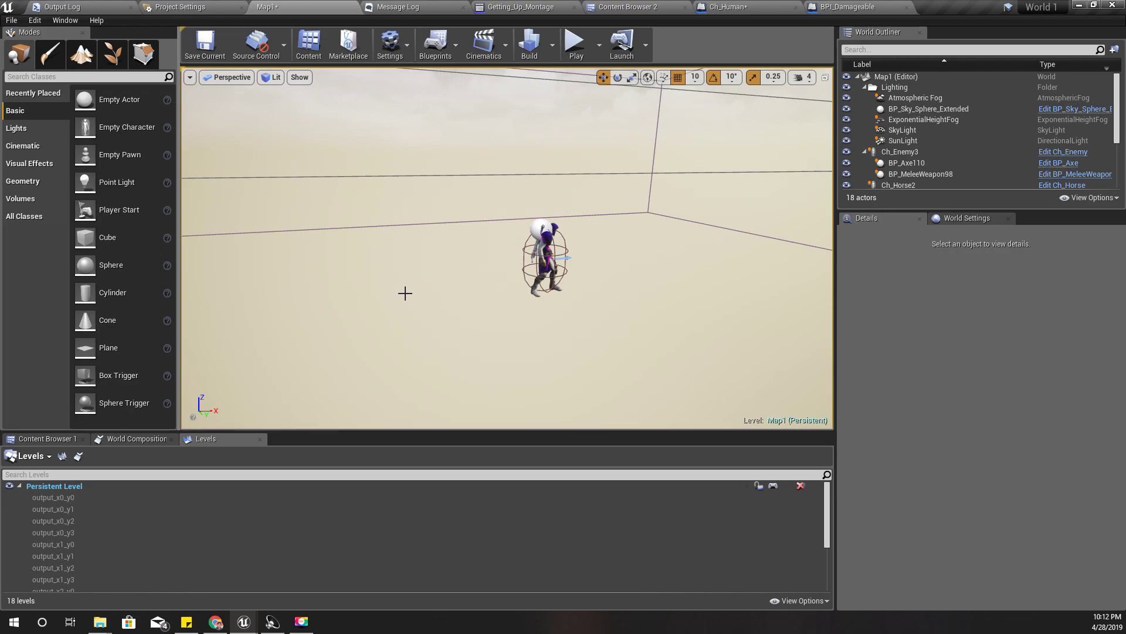
{"action": "key", "text": "alt+p"}
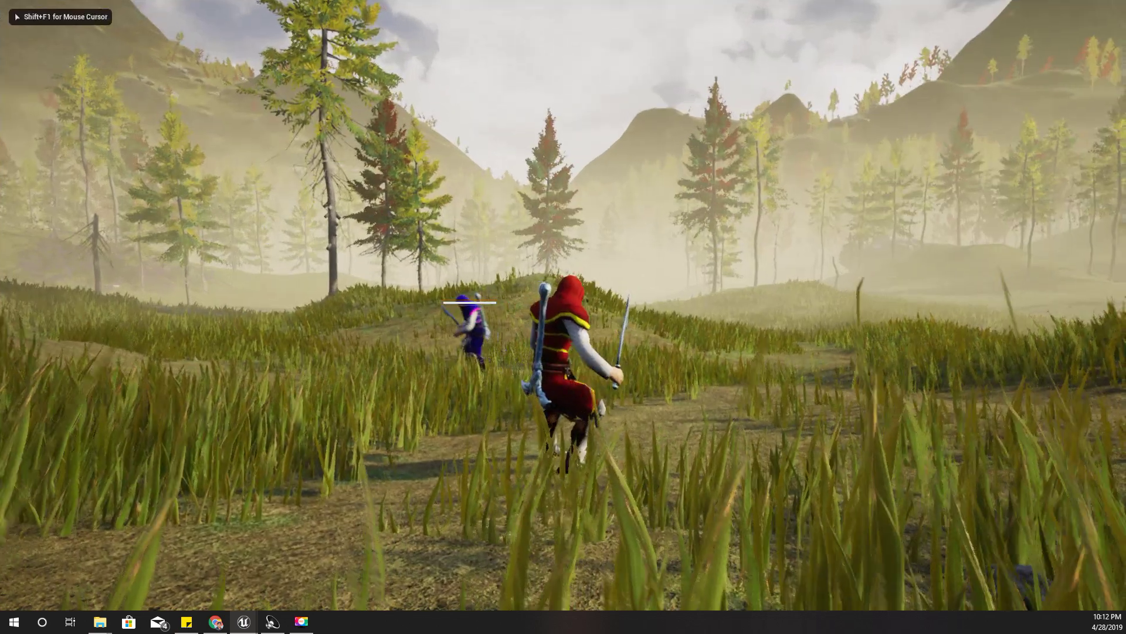
{"action": "key", "text": "w"}
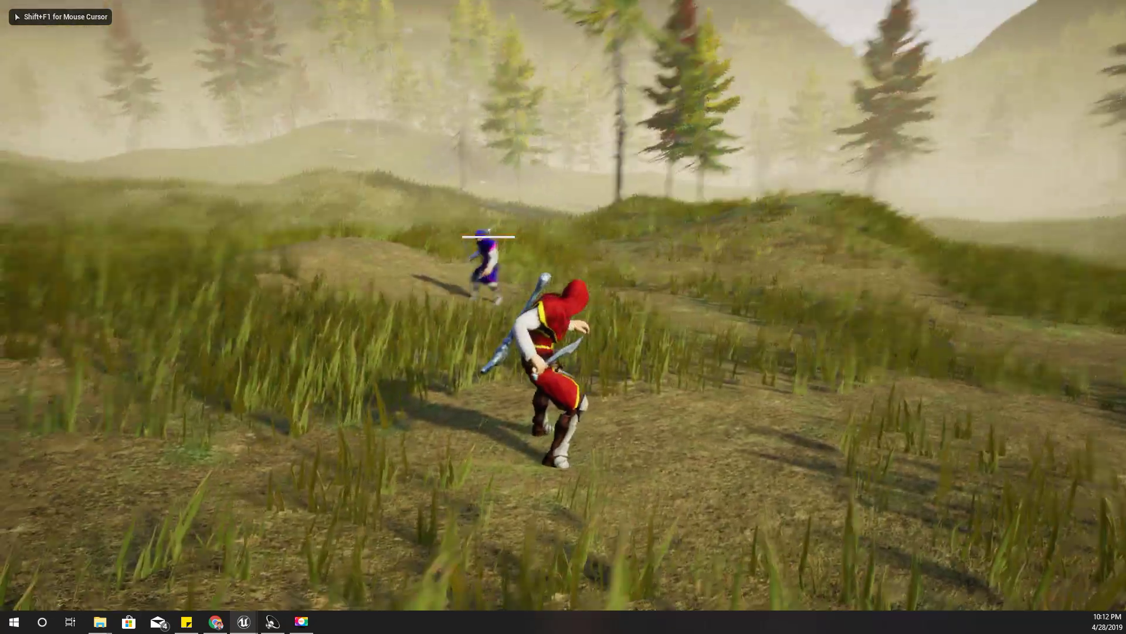
{"action": "key", "text": "w"}
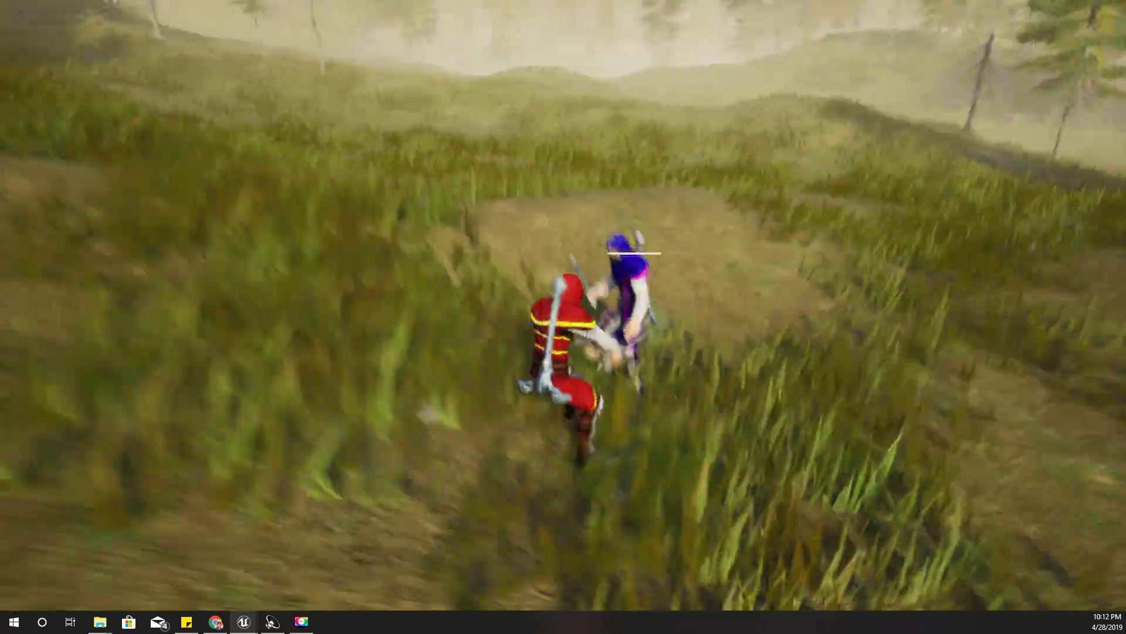
{"action": "key", "text": "w"}
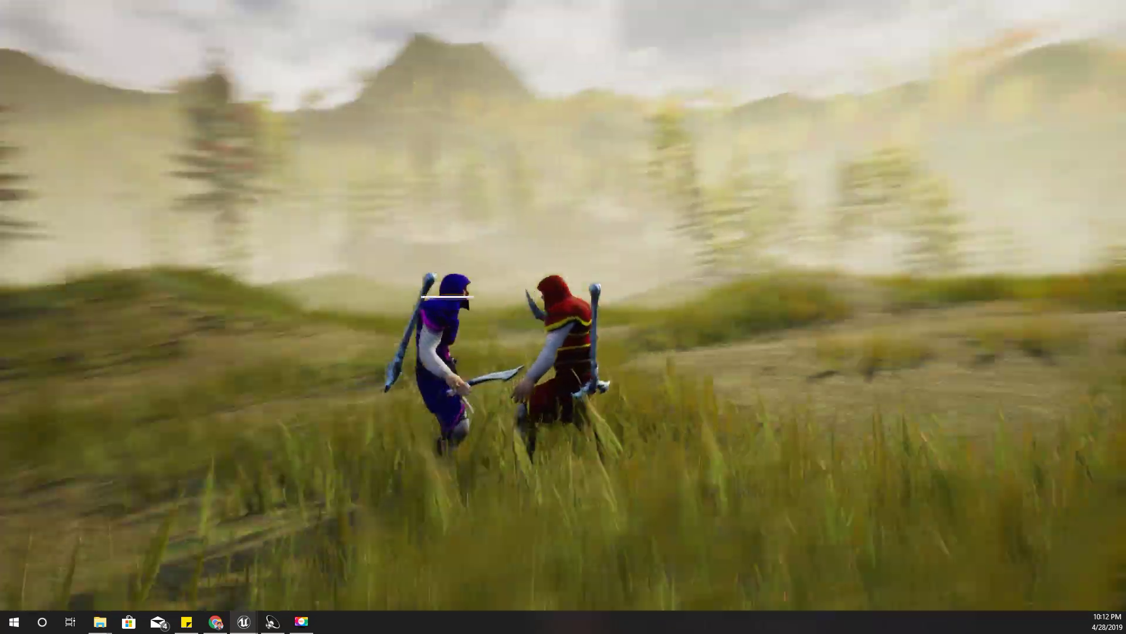
{"action": "key", "text": "w"}
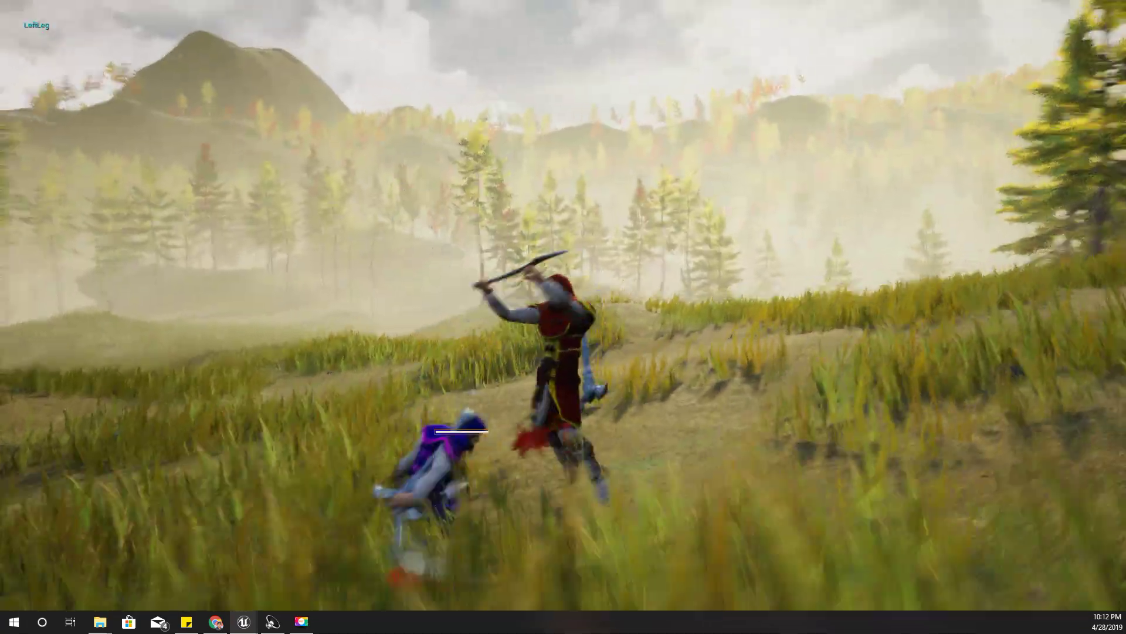
{"action": "key", "text": "w"}
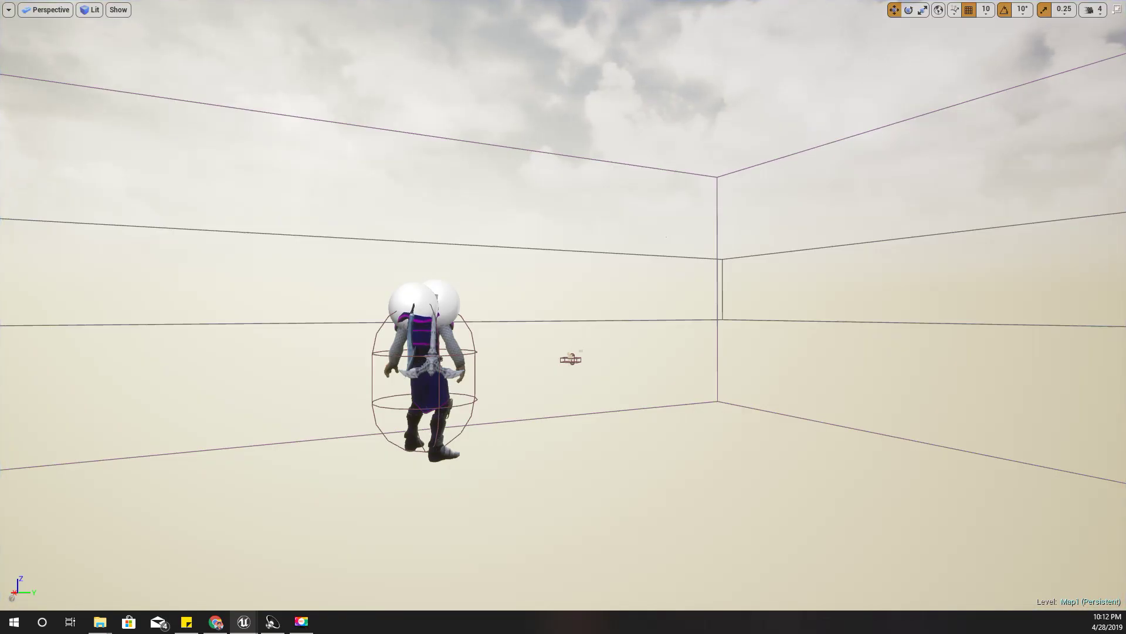
{"action": "scroll", "coordinate": [459, 299], "scroll_direction": "down", "scroll_amount": 1}
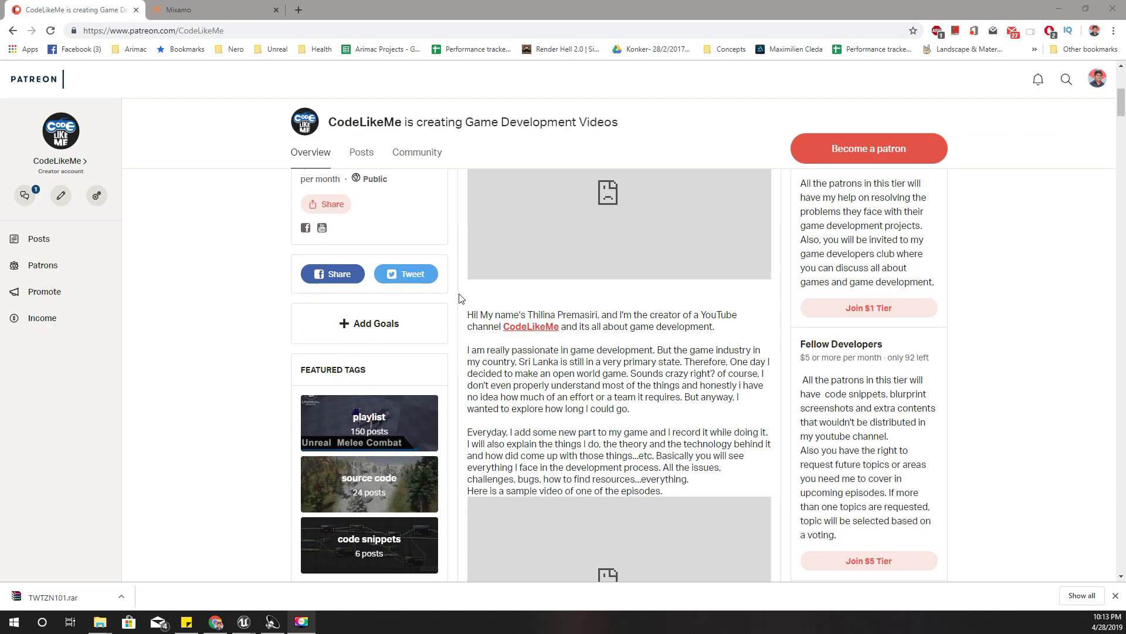
{"action": "scroll", "coordinate": [638, 335], "scroll_direction": "down", "scroll_amount": 2}
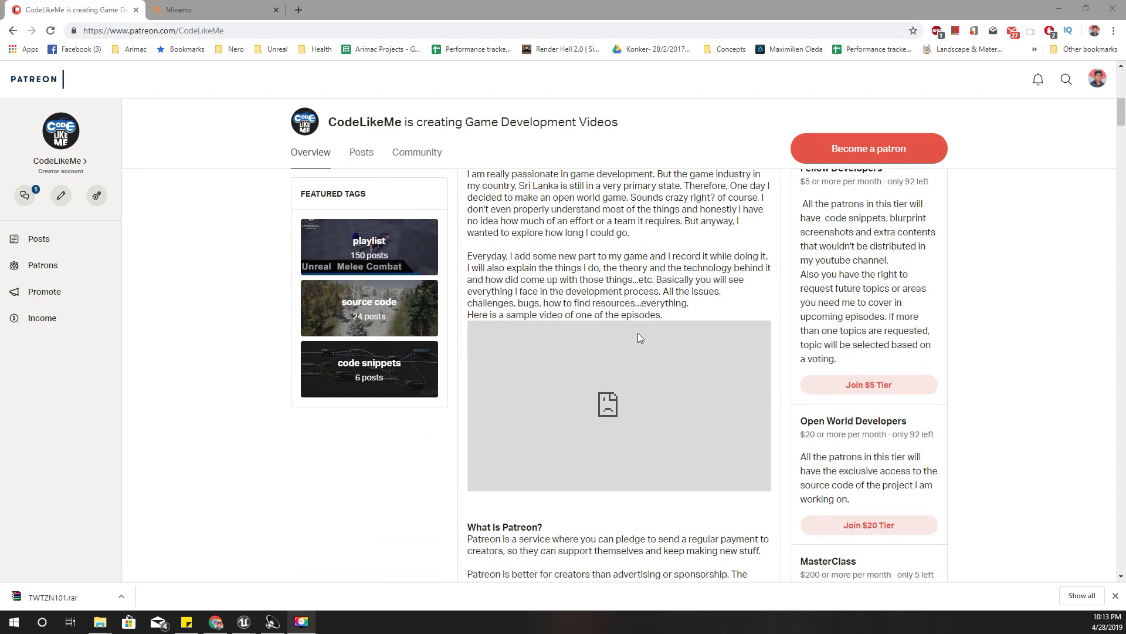
{"action": "scroll", "coordinate": [638, 334], "scroll_direction": "down", "scroll_amount": 1}
{"action": "scroll", "coordinate": [639, 334], "scroll_direction": "up", "scroll_amount": 3}
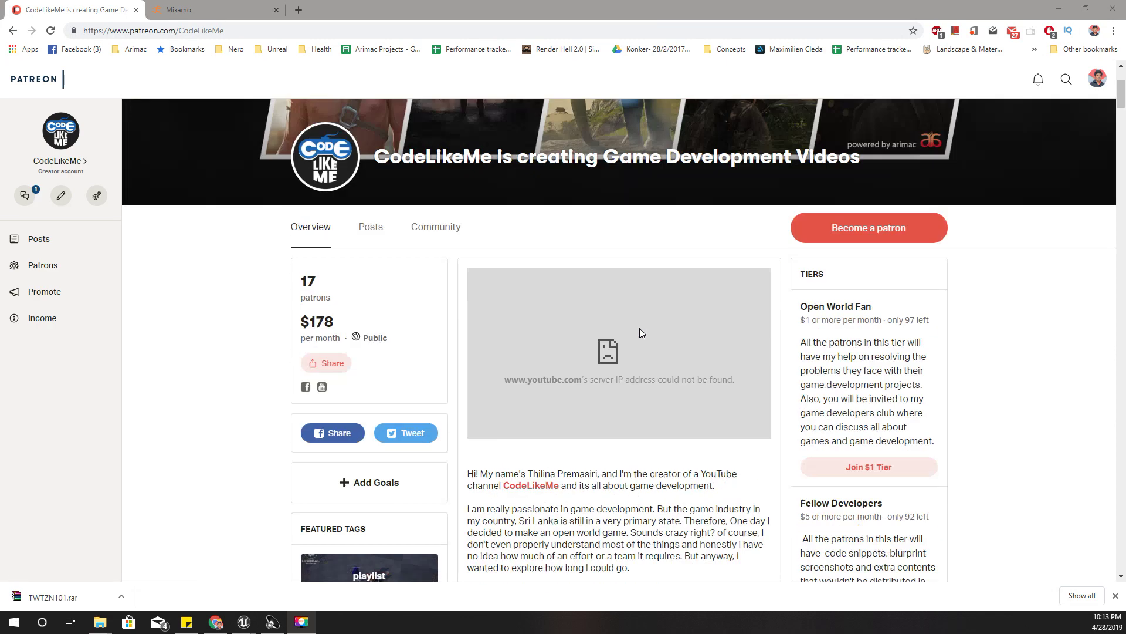
{"action": "scroll", "coordinate": [640, 329], "scroll_direction": "up", "scroll_amount": 2}
{"action": "scroll", "coordinate": [640, 333], "scroll_direction": "down", "scroll_amount": 1}
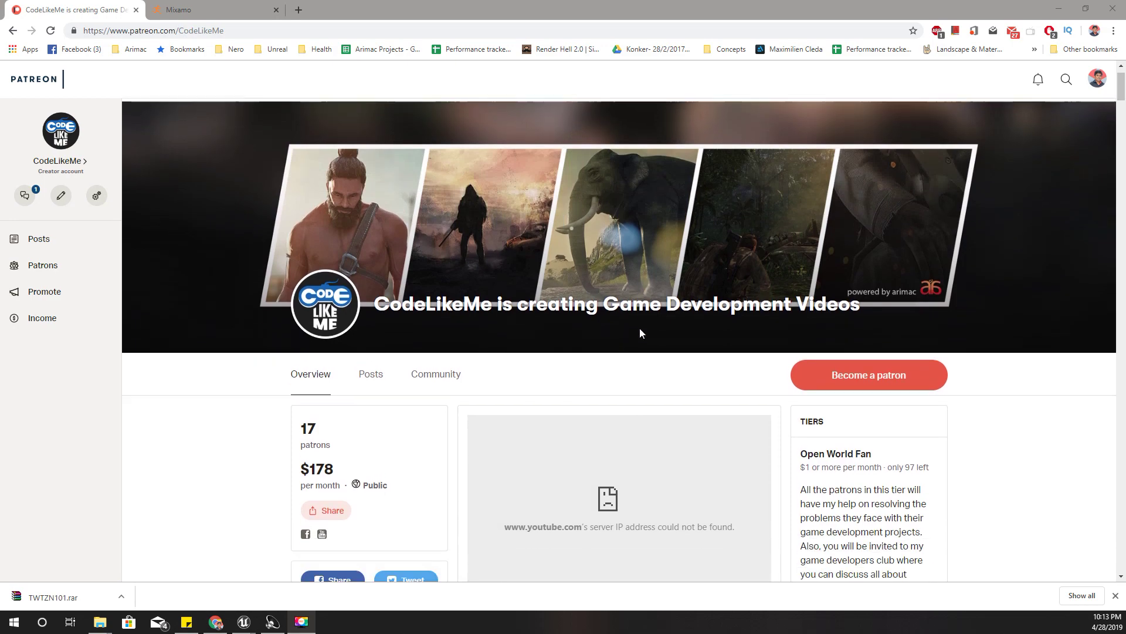
{"action": "scroll", "coordinate": [641, 332], "scroll_direction": "down", "scroll_amount": 2}
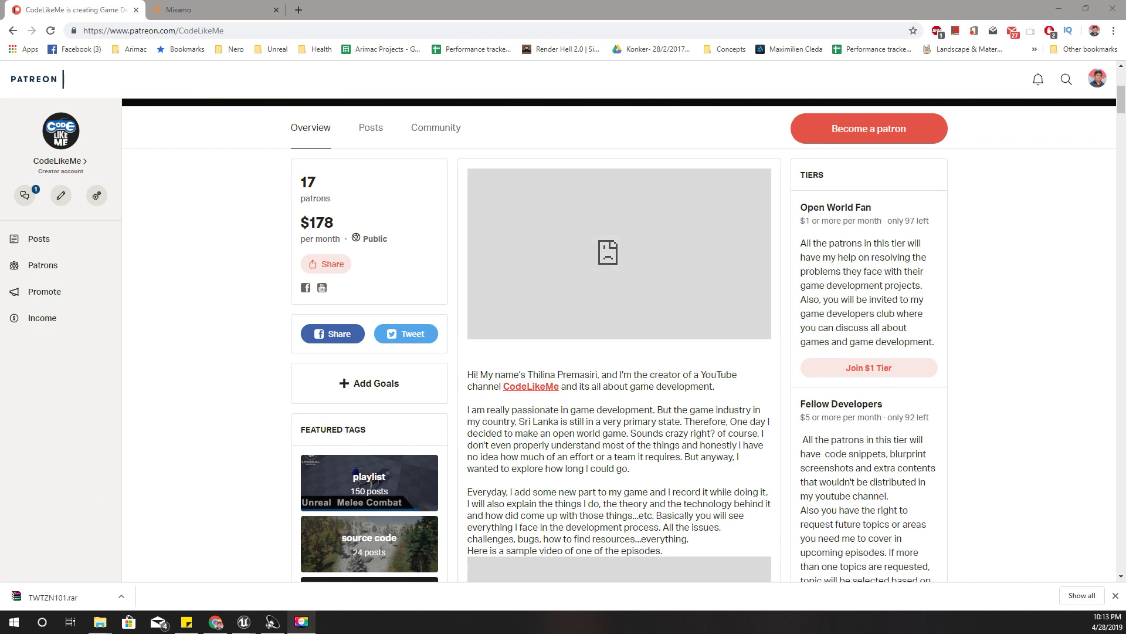
{"action": "scroll", "coordinate": [597, 400], "scroll_direction": "down", "scroll_amount": 2}
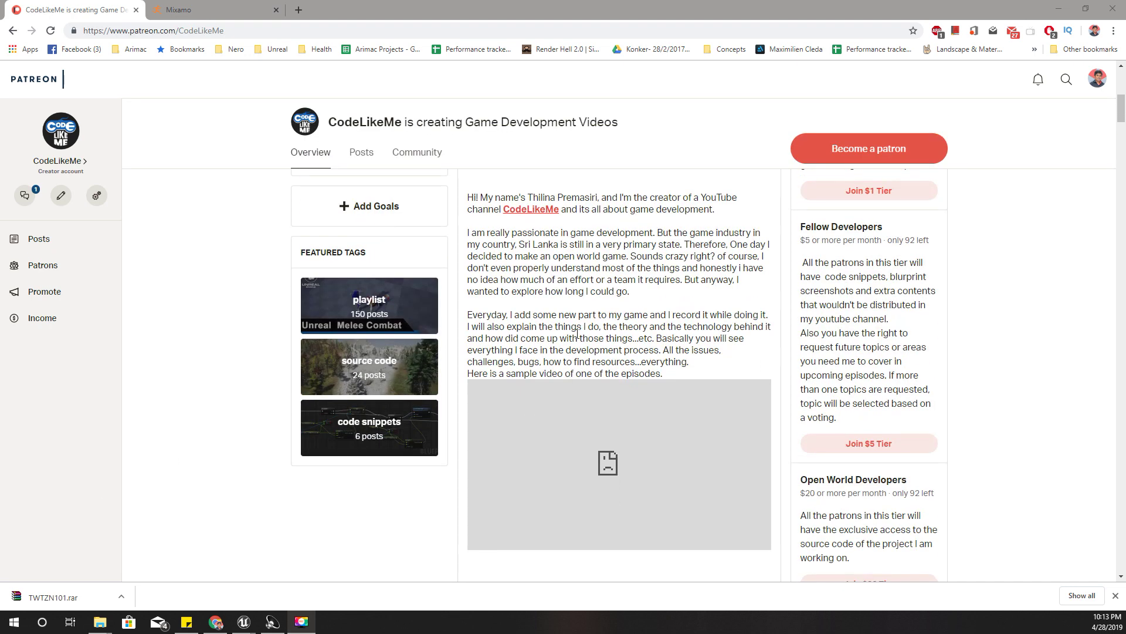
{"action": "scroll", "coordinate": [577, 335], "scroll_direction": "up", "scroll_amount": 1}
{"action": "scroll", "coordinate": [577, 336], "scroll_direction": "up", "scroll_amount": 1}
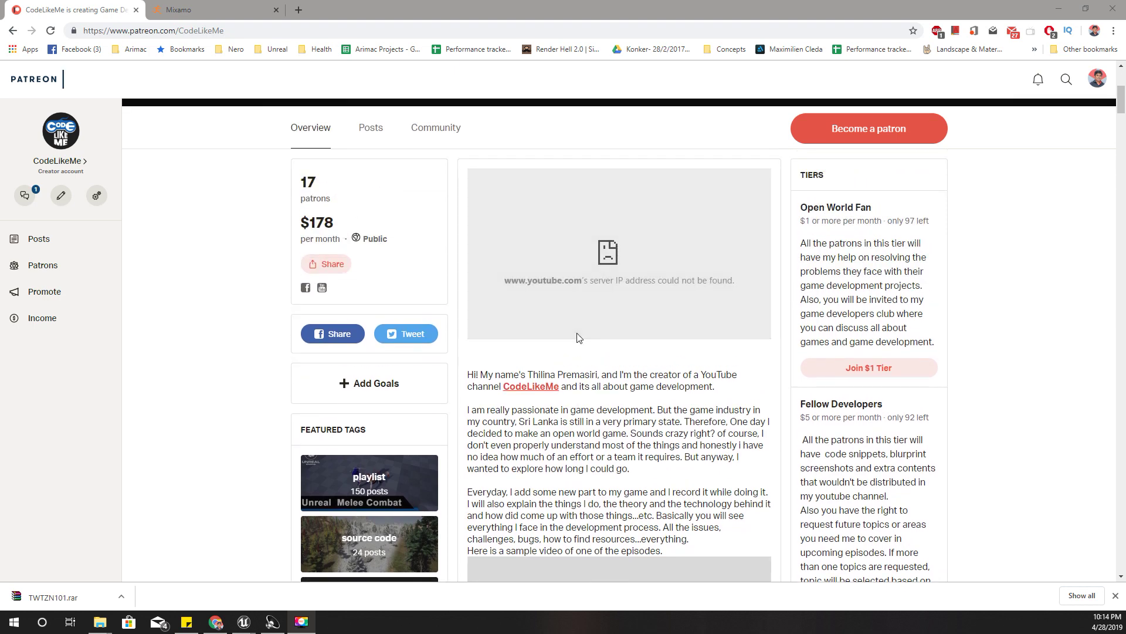
{"action": "scroll", "coordinate": [577, 335], "scroll_direction": "down", "scroll_amount": 2}
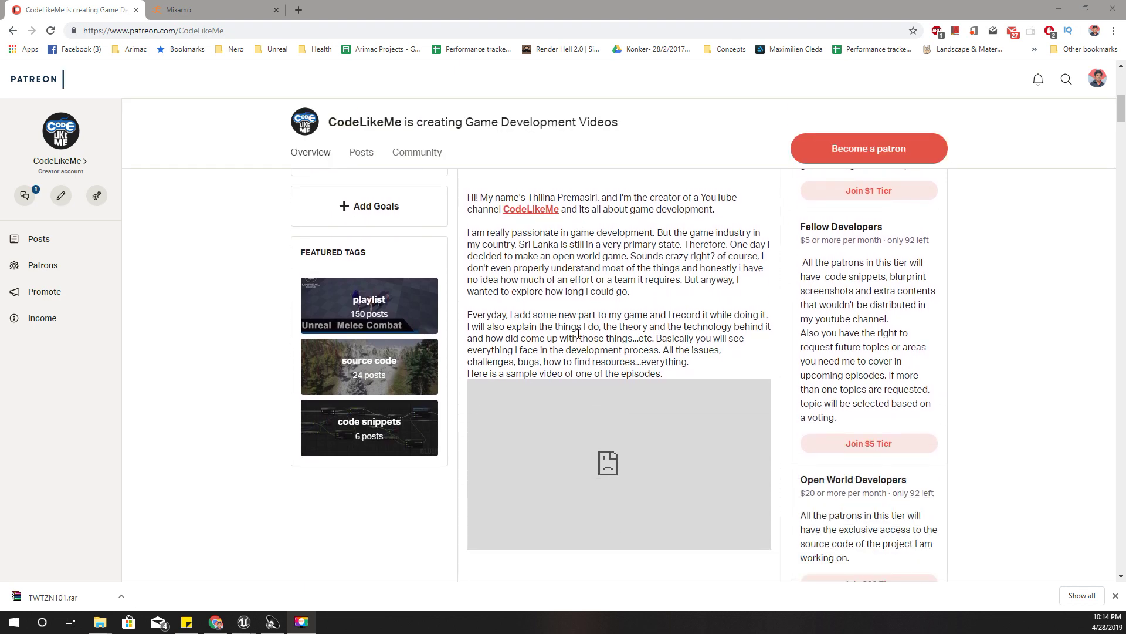
{"action": "left_click", "coordinate": [202, 10]}
{"action": "key", "text": "ctrl+shift+Tab"}
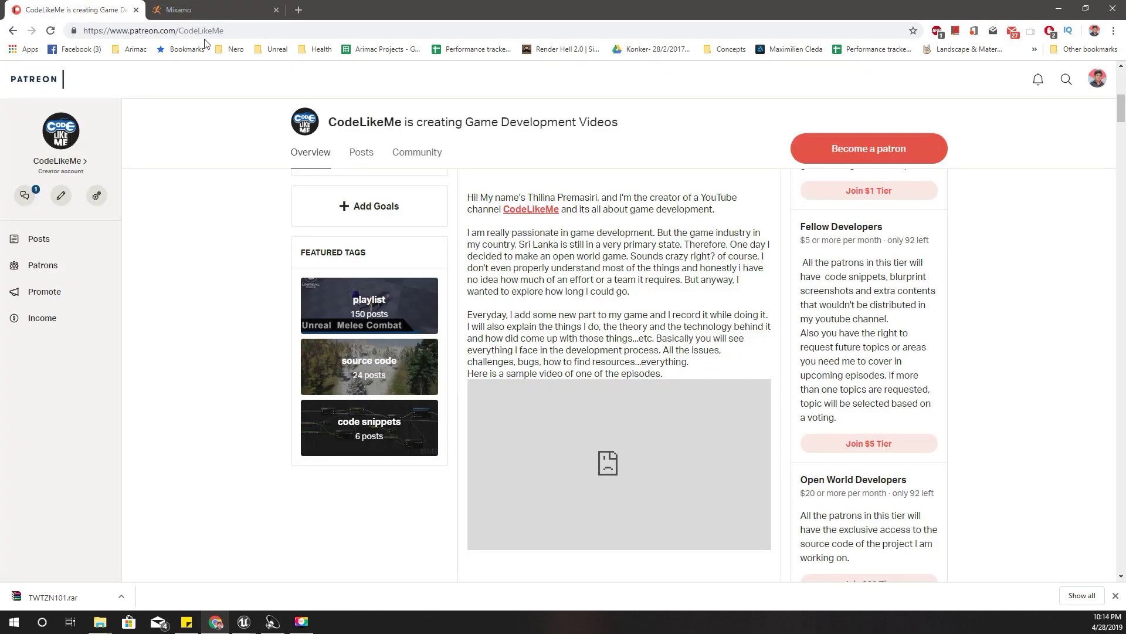
{"action": "scroll", "coordinate": [641, 435], "scroll_direction": "down", "scroll_amount": 3}
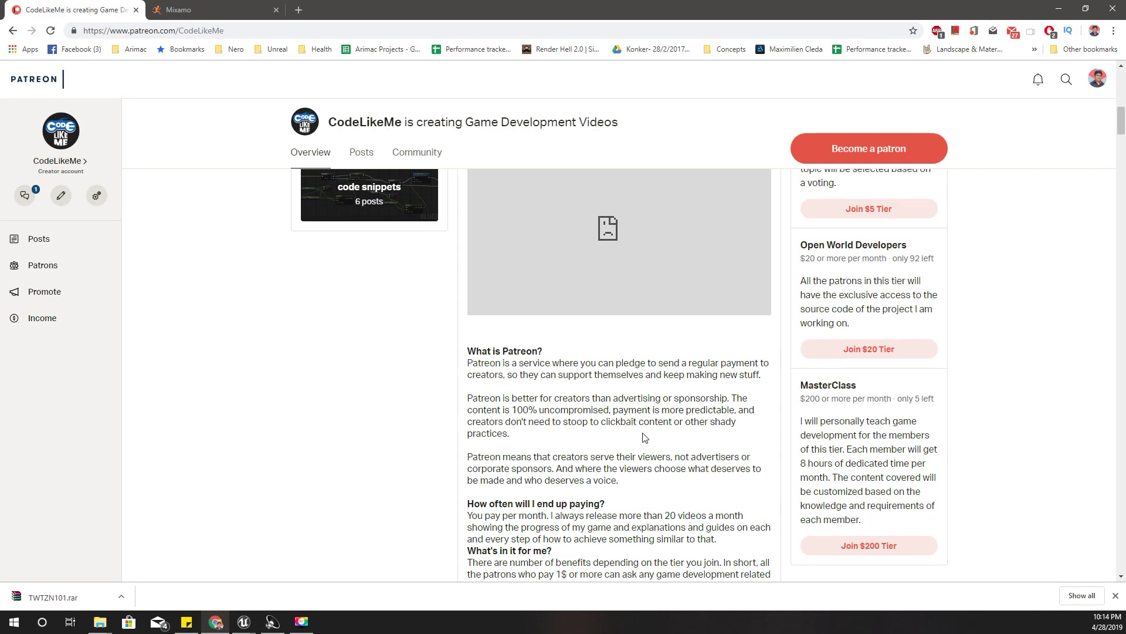
{"action": "scroll", "coordinate": [642, 438], "scroll_direction": "down", "scroll_amount": 3}
{"action": "scroll", "coordinate": [644, 437], "scroll_direction": "up", "scroll_amount": 1}
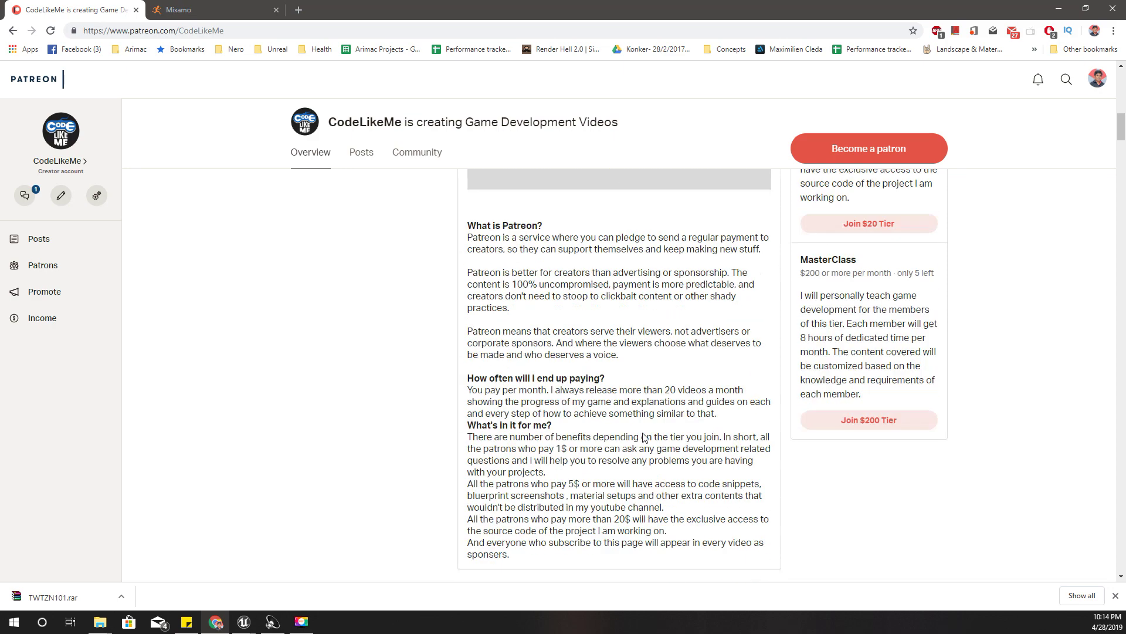
{"action": "scroll", "coordinate": [643, 438], "scroll_direction": "down", "scroll_amount": 3}
{"action": "scroll", "coordinate": [642, 432], "scroll_direction": "down", "scroll_amount": 3}
{"action": "scroll", "coordinate": [643, 434], "scroll_direction": "up", "scroll_amount": 5}
{"action": "scroll", "coordinate": [643, 437], "scroll_direction": "up", "scroll_amount": 2}
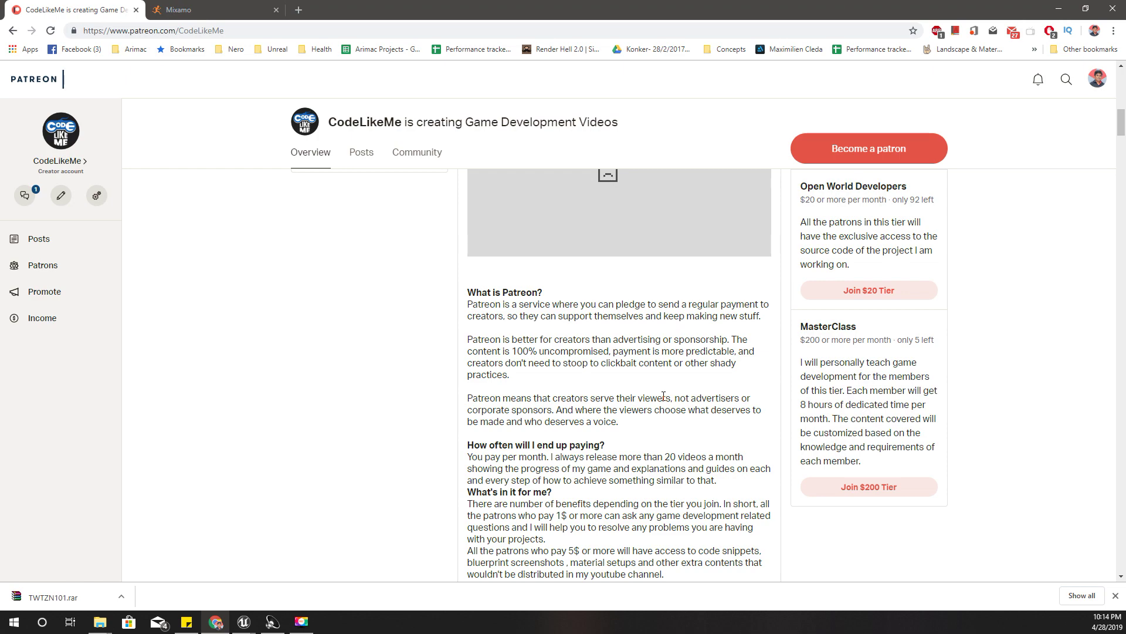
{"action": "scroll", "coordinate": [755, 427], "scroll_direction": "up", "scroll_amount": 3}
{"action": "scroll", "coordinate": [754, 433], "scroll_direction": "down", "scroll_amount": 4}
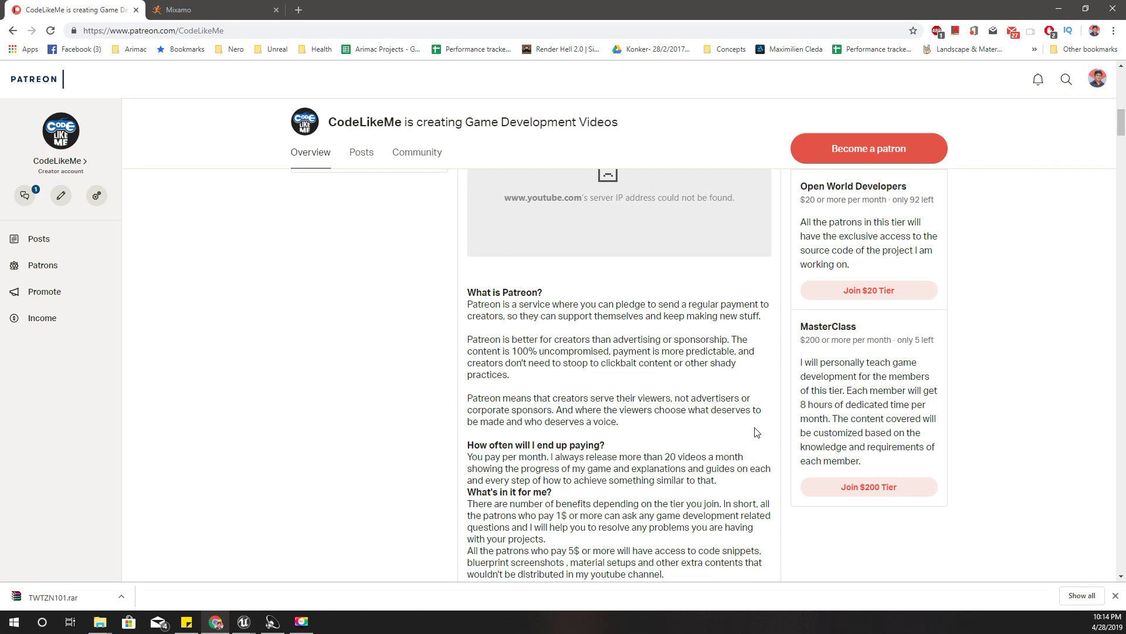
{"action": "scroll", "coordinate": [754, 431], "scroll_direction": "up", "scroll_amount": 5}
{"action": "scroll", "coordinate": [754, 432], "scroll_direction": "up", "scroll_amount": 2}
{"action": "scroll", "coordinate": [754, 432], "scroll_direction": "up", "scroll_amount": 2}
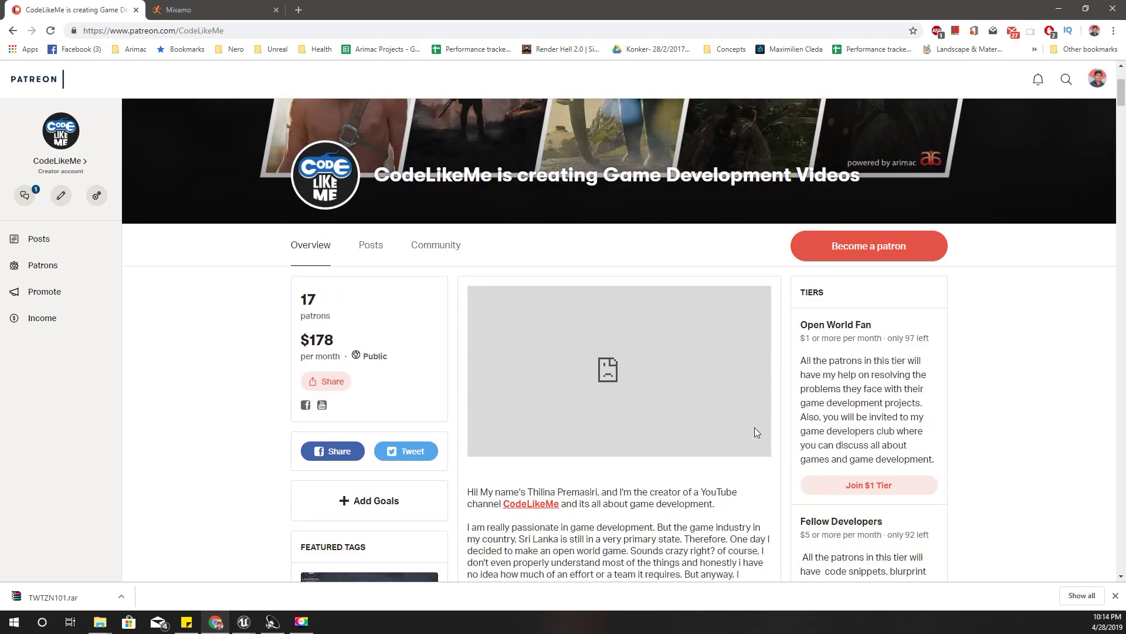
{"action": "scroll", "coordinate": [755, 433], "scroll_direction": "down", "scroll_amount": 3}
{"action": "scroll", "coordinate": [754, 432], "scroll_direction": "down", "scroll_amount": 2}
{"action": "scroll", "coordinate": [867, 466], "scroll_direction": "down", "scroll_amount": 2}
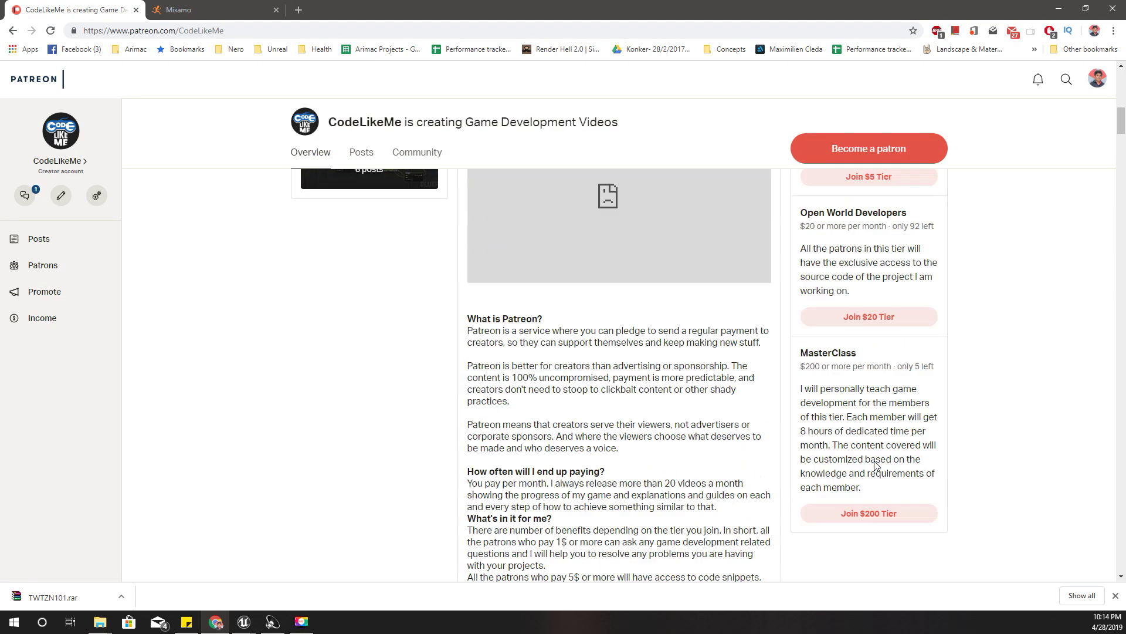
{"action": "scroll", "coordinate": [876, 469], "scroll_direction": "up", "scroll_amount": 4}
{"action": "scroll", "coordinate": [872, 453], "scroll_direction": "up", "scroll_amount": 2}
{"action": "scroll", "coordinate": [863, 436], "scroll_direction": "up", "scroll_amount": 2}
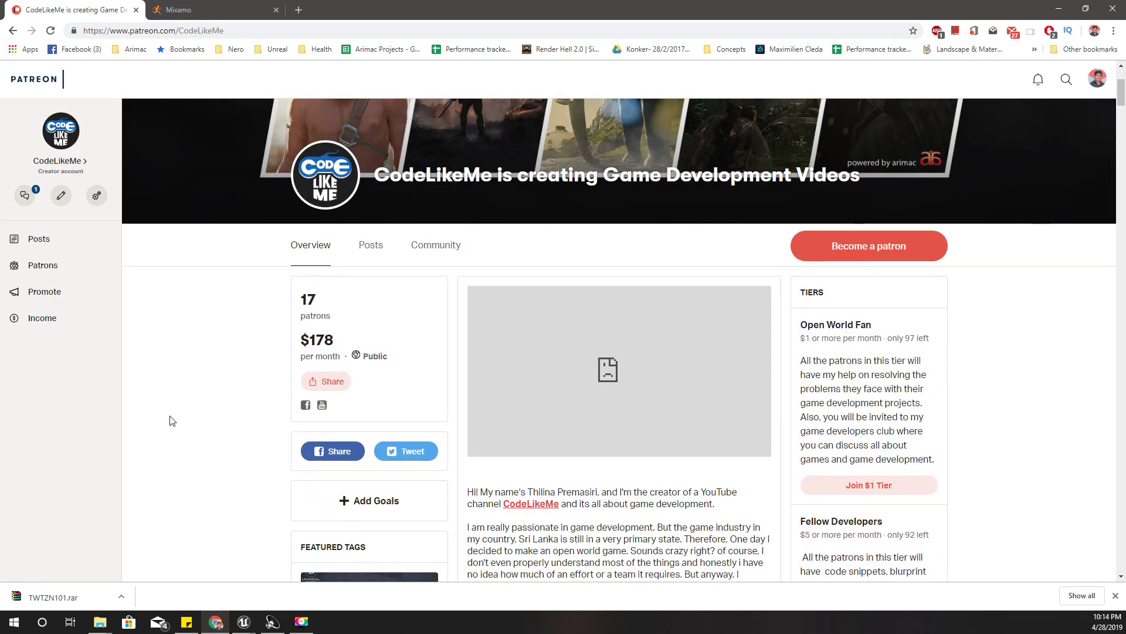